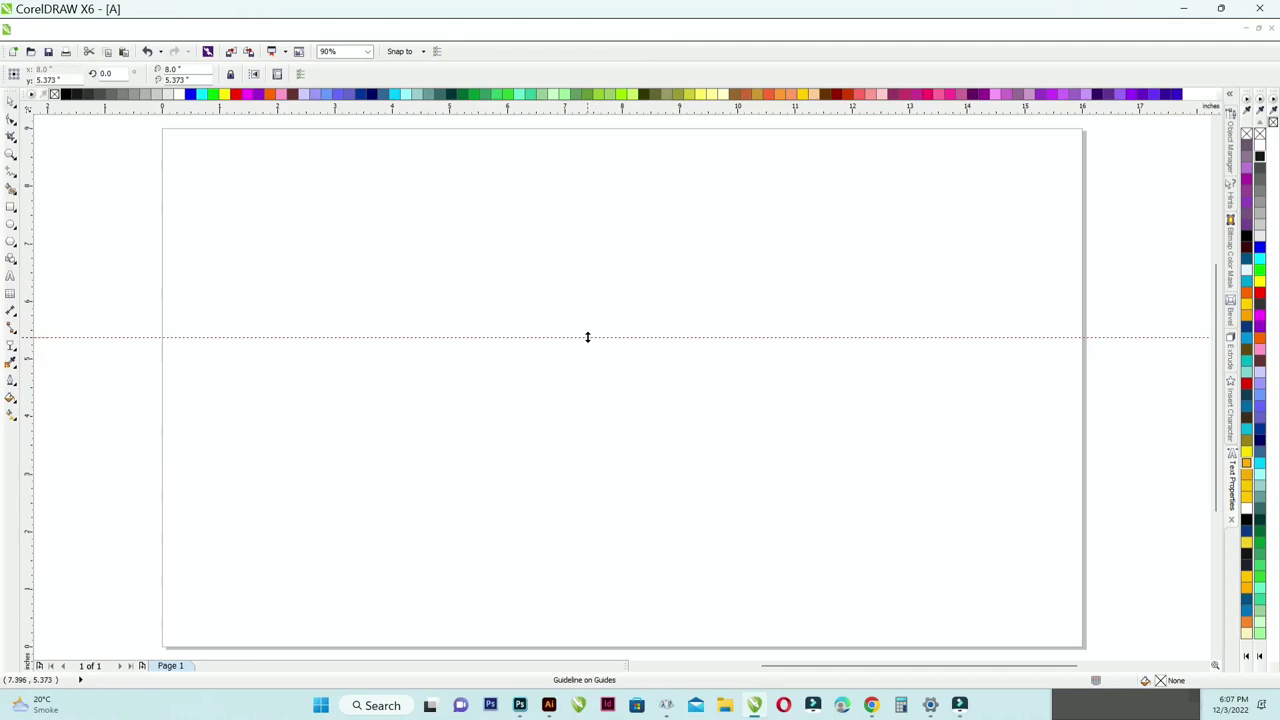
Draw a horizontal line about 18.25 inches long across the page, center it, and raise it to about 5.43 inches.
left_click(10, 172)
left_click(98, 320)
left_click(1148, 329, "ctrl")
key("p")
left_click(10, 103)
left_click_drag(162, 387, 166, 333)
Draw a circle about 6.9 inches in diameter, centered on the horizontal line near the middle of the page.
key("F7")
left_click_drag(614, 332, 810, 533)
left_click(11, 103)
Center the circle and the horizontal line together on the page.
left_click(130, 334, "shift")
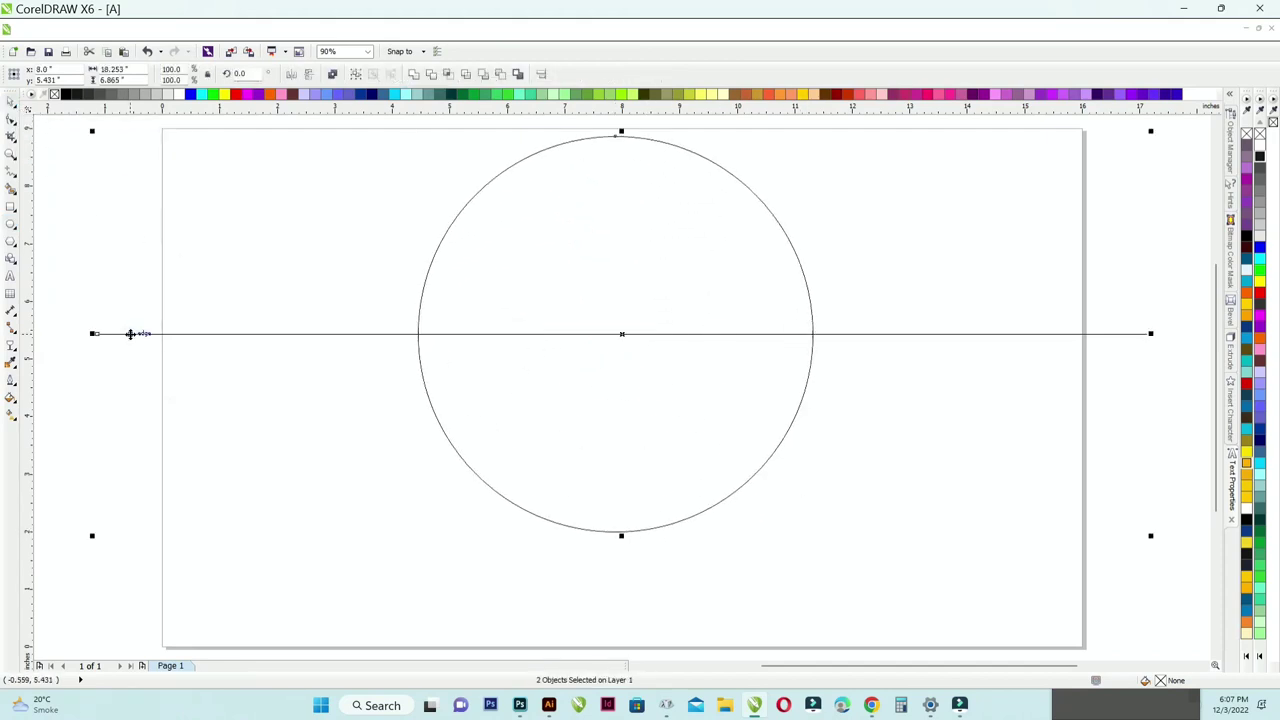
left_click(500, 246)
left_click(160, 226)
scroll(126, 220, "down", 2)
left_click_drag(70, 124, 836, 423)
key("p")
left_click(814, 380)
scroll(362, 188, "up", 1)
scroll(361, 188, "down", 1)
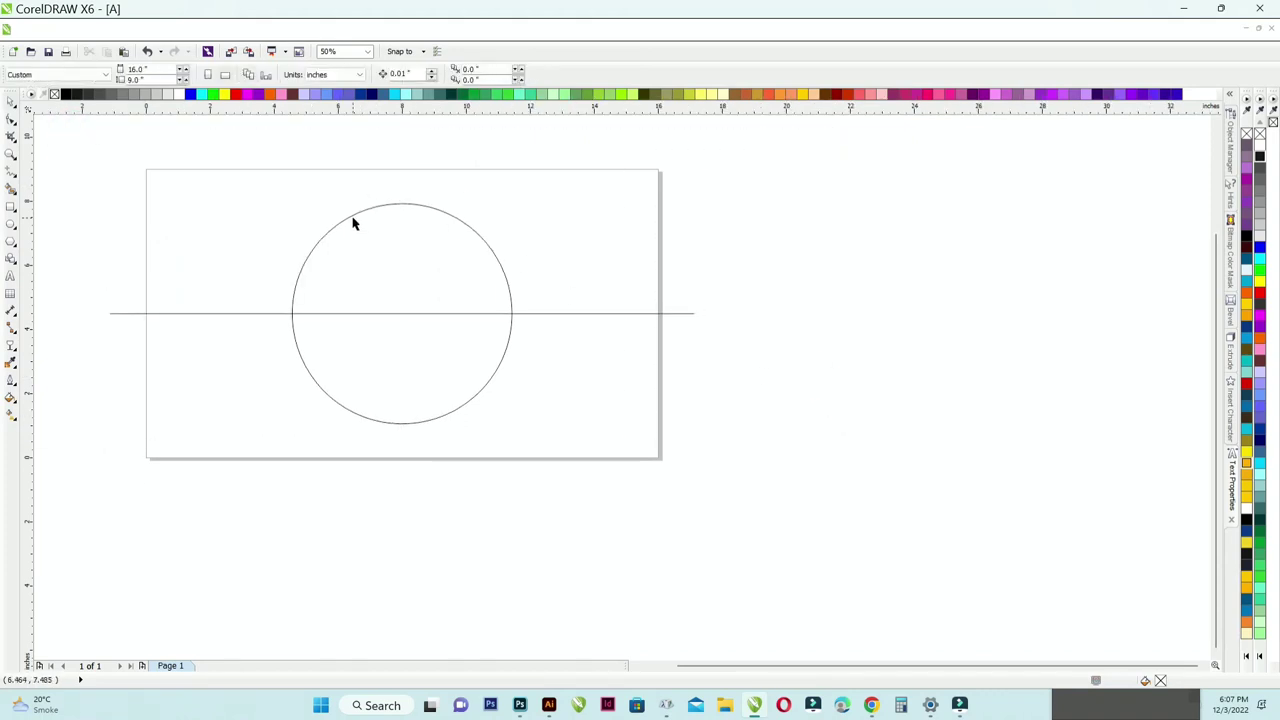
Scale the circle down to about 6.6 inches in diameter around its center.
left_click(393, 228)
scroll(445, 215, "up", 2)
left_click_drag(589, 201, 581, 209)
left_click_drag(646, 428, 636, 363)
left_click(1018, 393)
scroll(985, 388, "down", 1)
key("ctrl+z")
Move the circle and the horizontal line together about 0.6 inches up the page.
left_click_drag(309, 277, 1085, 525)
scroll(696, 323, "up", 1)
left_click_drag(647, 489, 640, 451)
scroll(590, 377, "down", 1)
Duplicate the horizontal line and rotate one of the two 90 degrees to form a vertical line through the circle's center.
left_click(605, 218)
scroll(629, 419, "up", 1)
left_click_drag(66, 410, 69, 355)
type("90")
key("Return")
scroll(543, 334, "down", 2)
left_click(523, 171)
scroll(563, 290, "up", 2)
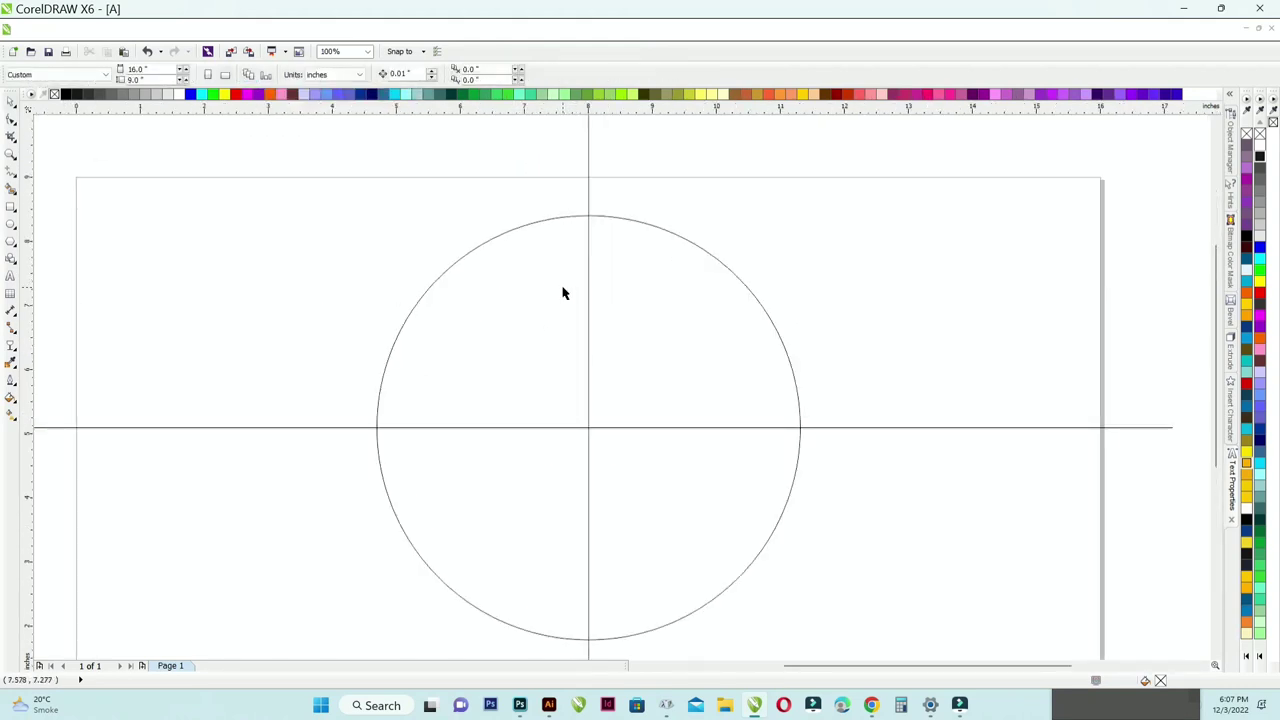
Draw a scalloped curve of three equal arches with the Pen tool along the horizontal line, from the circle's left quadrant to its center.
left_click(11, 172)
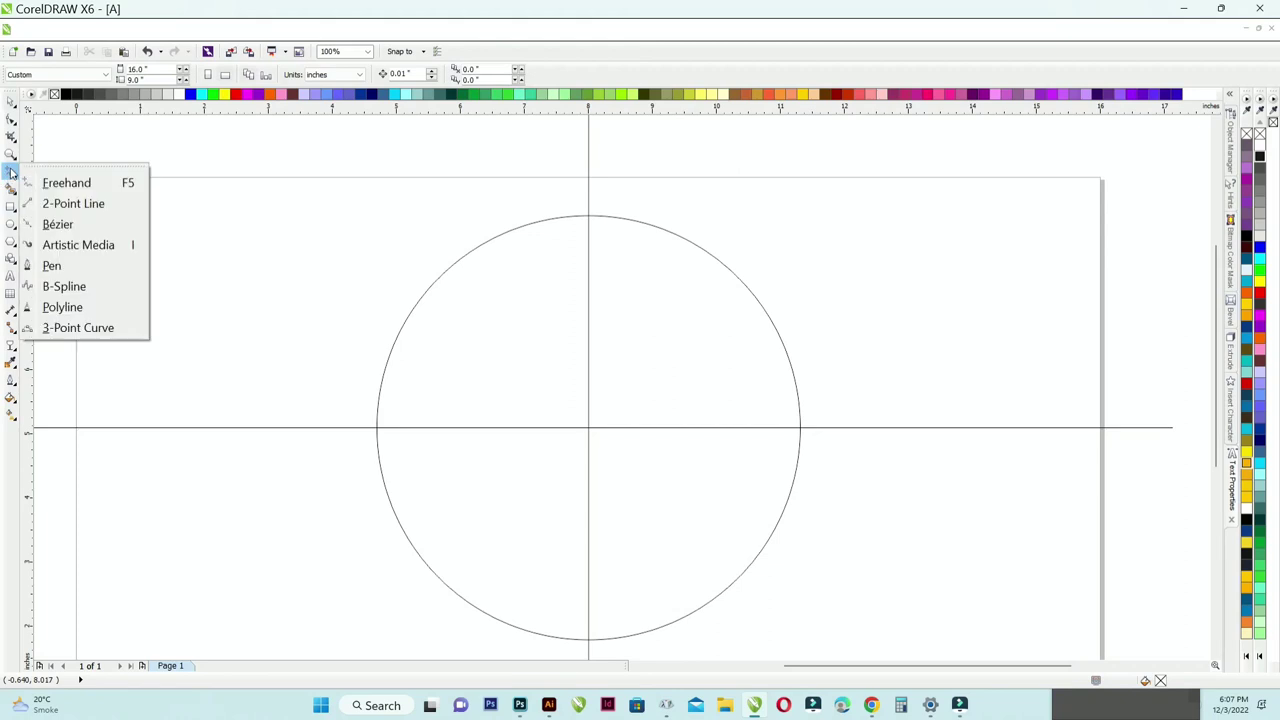
left_click(57, 263)
scroll(380, 418, "up", 2)
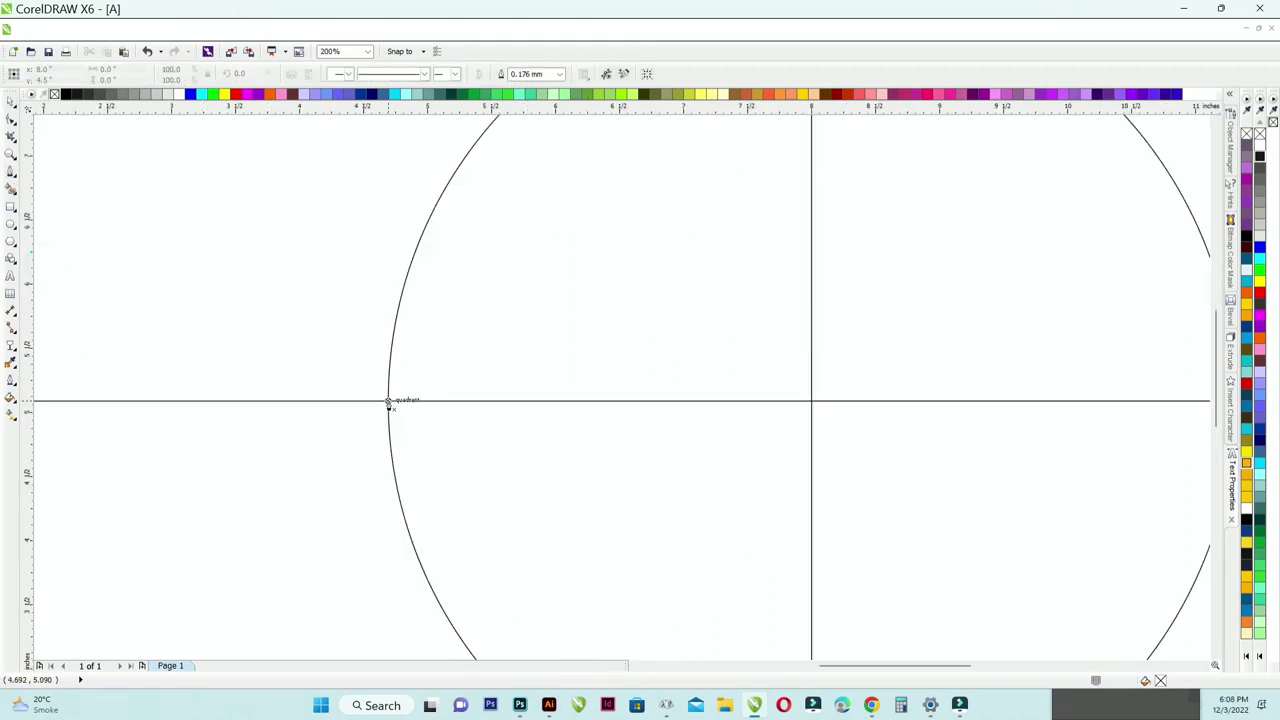
left_click_drag(529, 402, 605, 449)
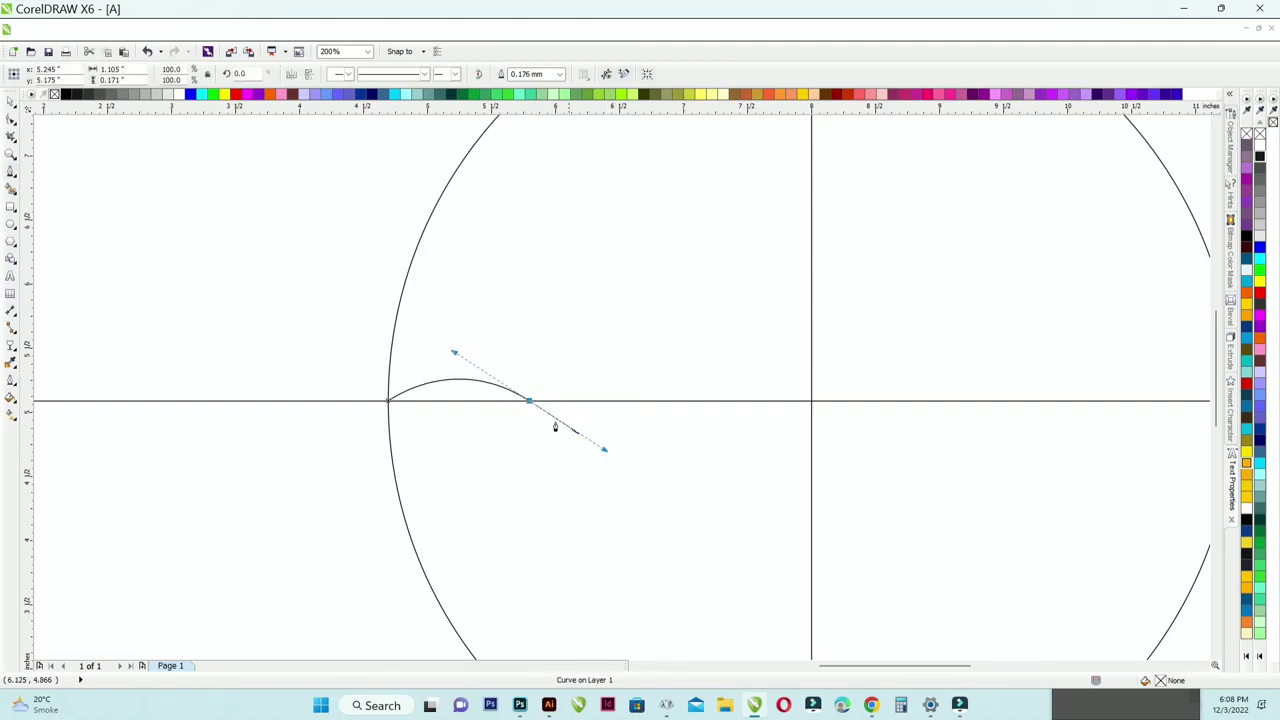
left_click_drag(668, 401, 745, 453)
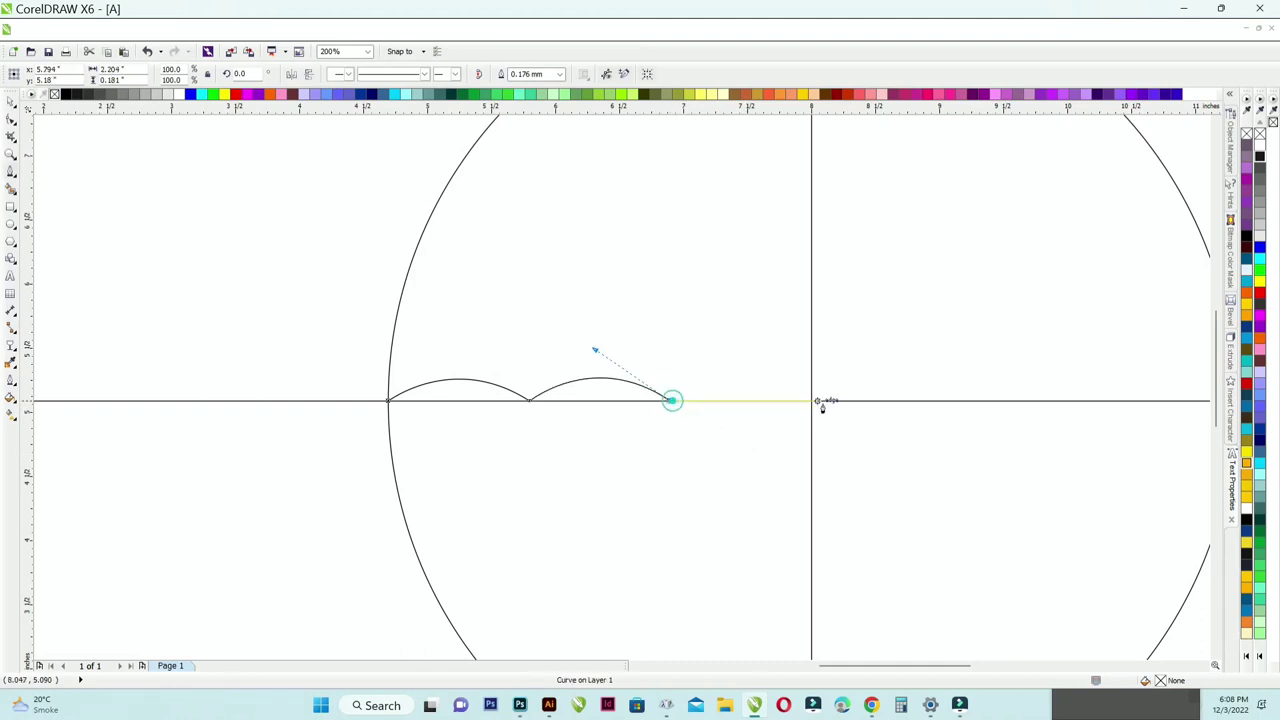
left_click_drag(810, 401, 893, 465)
scroll(531, 399, "down", 1)
scroll(671, 402, "up", 2)
double_click(669, 406)
left_click(11, 101)
scroll(433, 258, "down", 2)
left_click(92, 184)
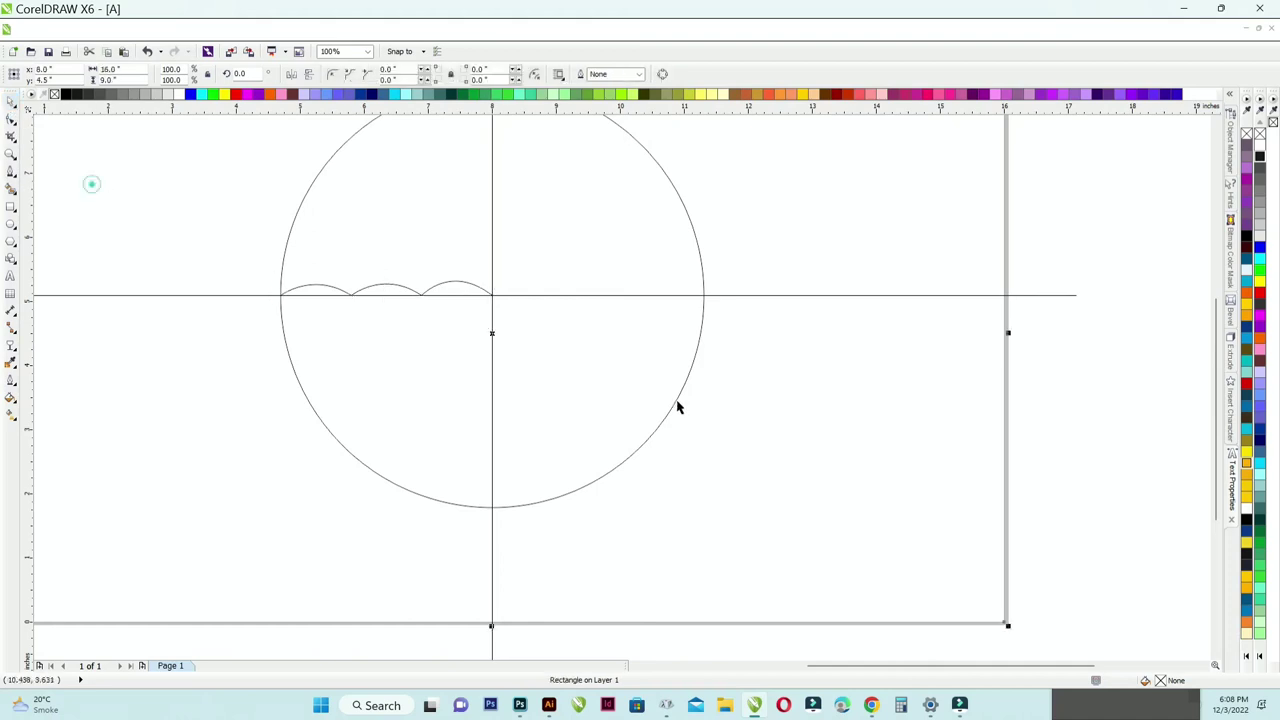
Rotate the scalloped curve about 8.8 degrees so it rises from the circle's left quadrant toward the vertical line.
left_click_drag(539, 354, 679, 432)
left_click(562, 369)
left_click(562, 371)
left_click(558, 371)
left_click_drag(637, 363, 629, 334)
left_click(315, 265)
Duplicate the scalloped curve and mirror it horizontally onto the right half of the circle, meeting the original at the vertical line.
left_click(491, 363)
right_click(491, 363)
left_click(572, 187)
right_click(194, 211)
left_click(258, 351)
left_click(291, 74)
left_click_drag(416, 352, 666, 364)
left_click(89, 223)
Duplicate both scalloped curves about 0.7 inches straight below the originals.
left_click_drag(337, 285, 908, 408)
left_click_drag(633, 352, 632, 396)
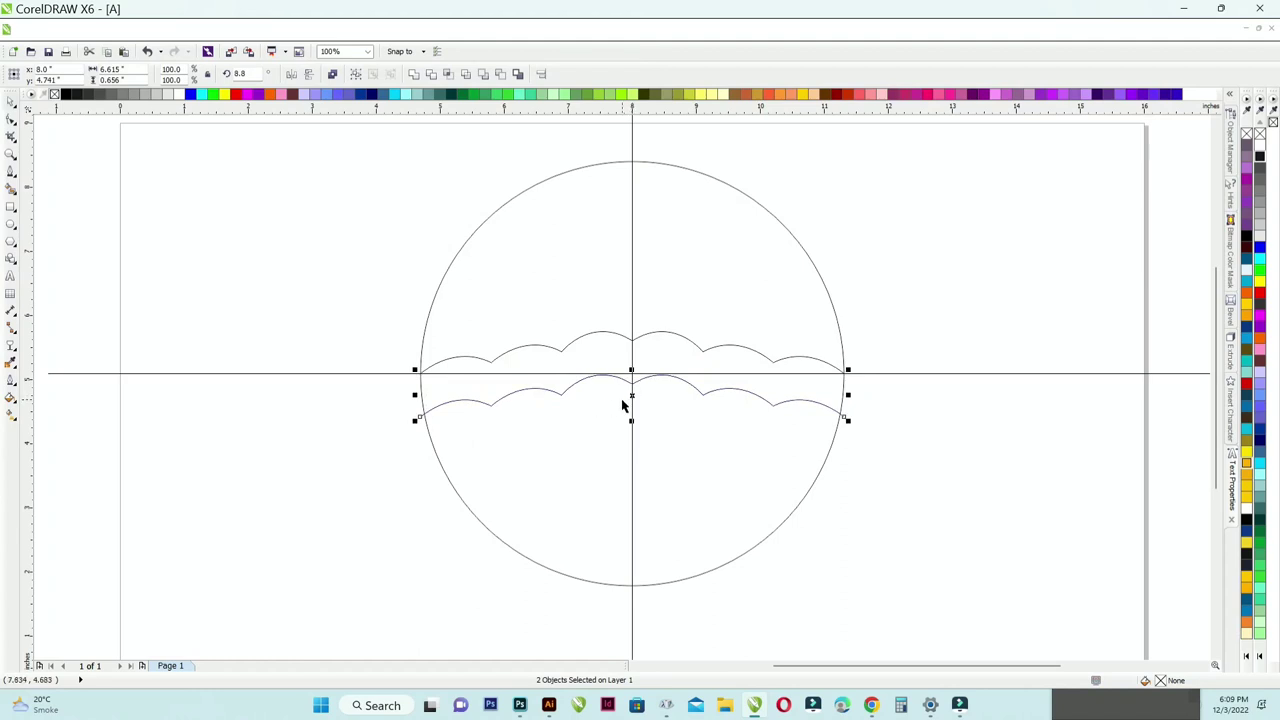
left_click(853, 466)
Delete the lower right scalloped copy and fit the lower left one to the circle's left quadrant, rotated to 357.2 degrees.
left_click(782, 406)
key("Delete")
left_click(560, 395)
left_click_drag(510, 398, 418, 357)
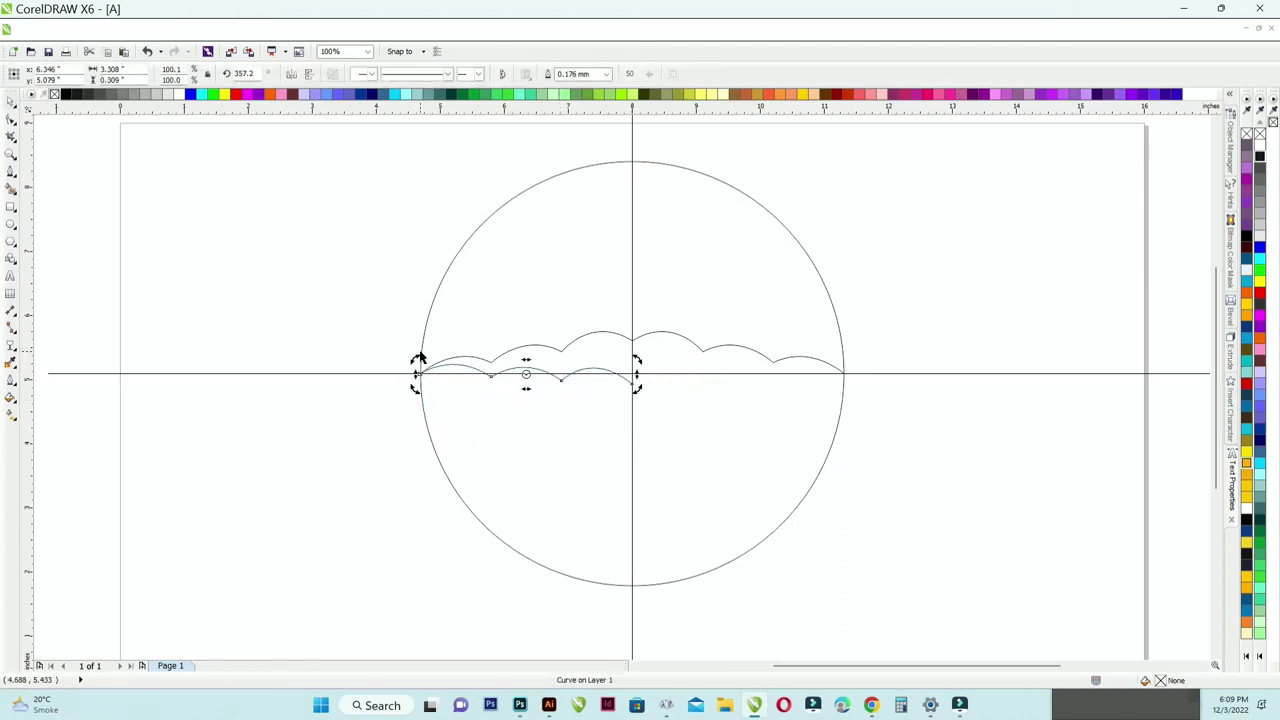
scroll(416, 363, "up", 4)
scroll(351, 394, "down", 6)
scroll(337, 408, "up", 2)
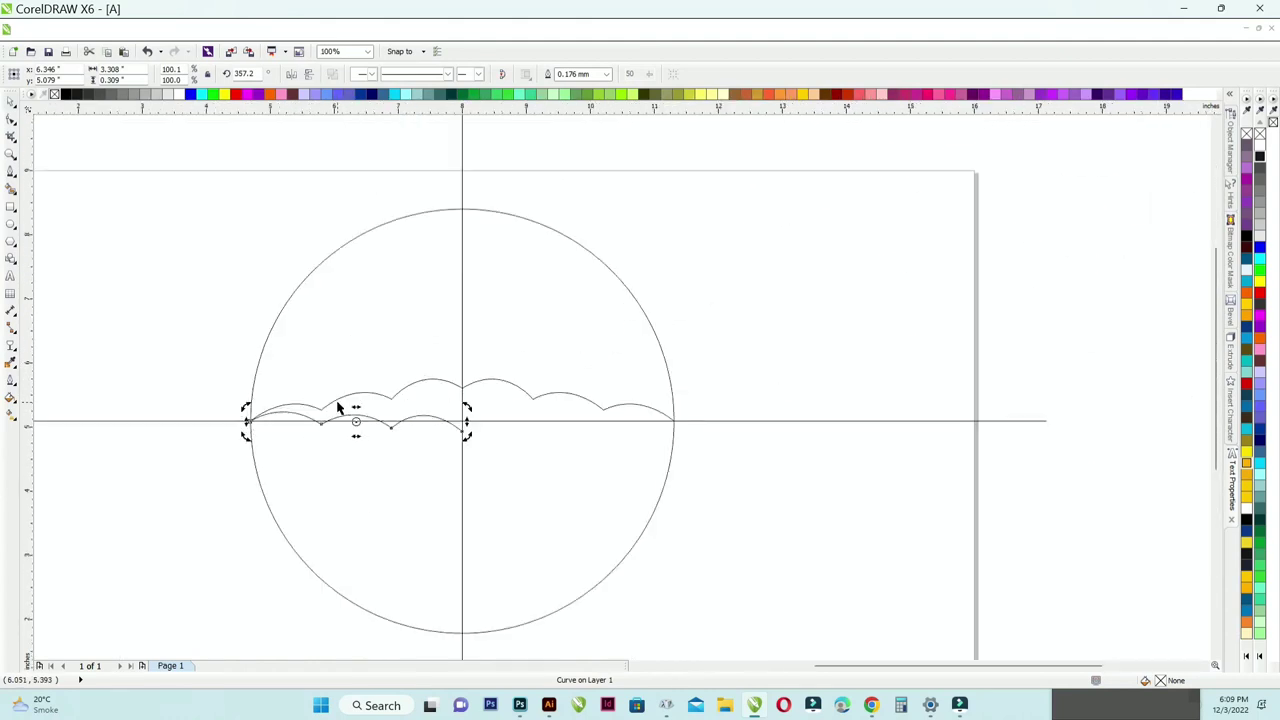
Mirror a duplicate of the lower left scalloped curve onto the right half of the circle.
left_click_drag(246, 421, 640, 440)
left_click(763, 451)
scroll(763, 450, "down", 1)
scroll(603, 375, "up", 1)
Draw a curved Pen rib from the circle's top to the upper scallop point just left of the center.
scroll(605, 343, "up", 2)
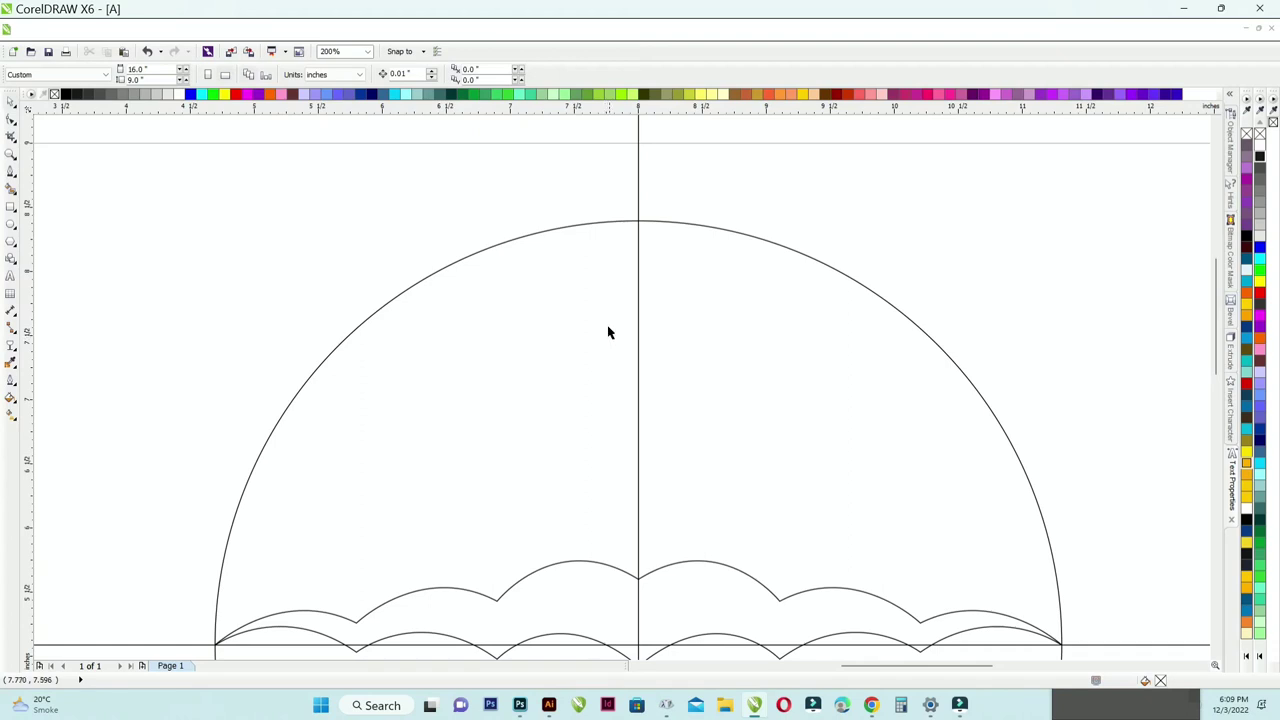
scroll(610, 370, "down", 3)
scroll(610, 405, "up", 3)
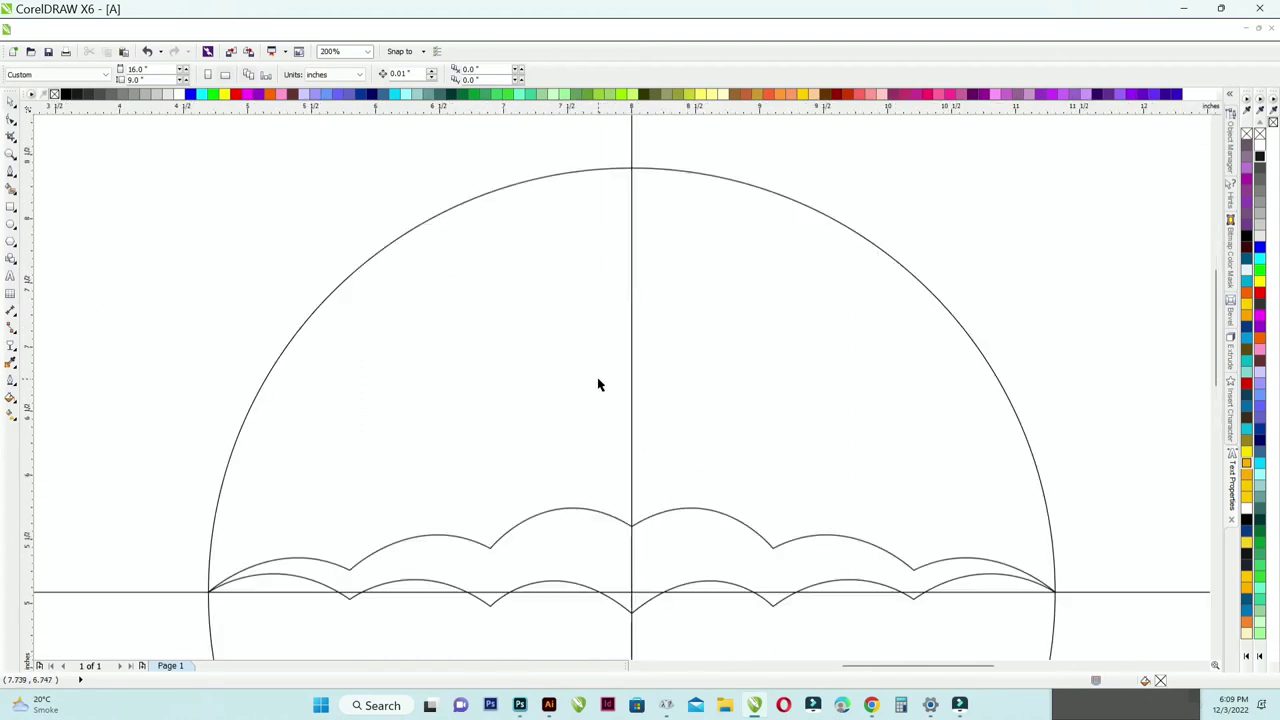
left_click(11, 172)
left_click_drag(632, 170, 697, 137)
scroll(560, 300, "down", 2)
left_click_drag(524, 425, 533, 565)
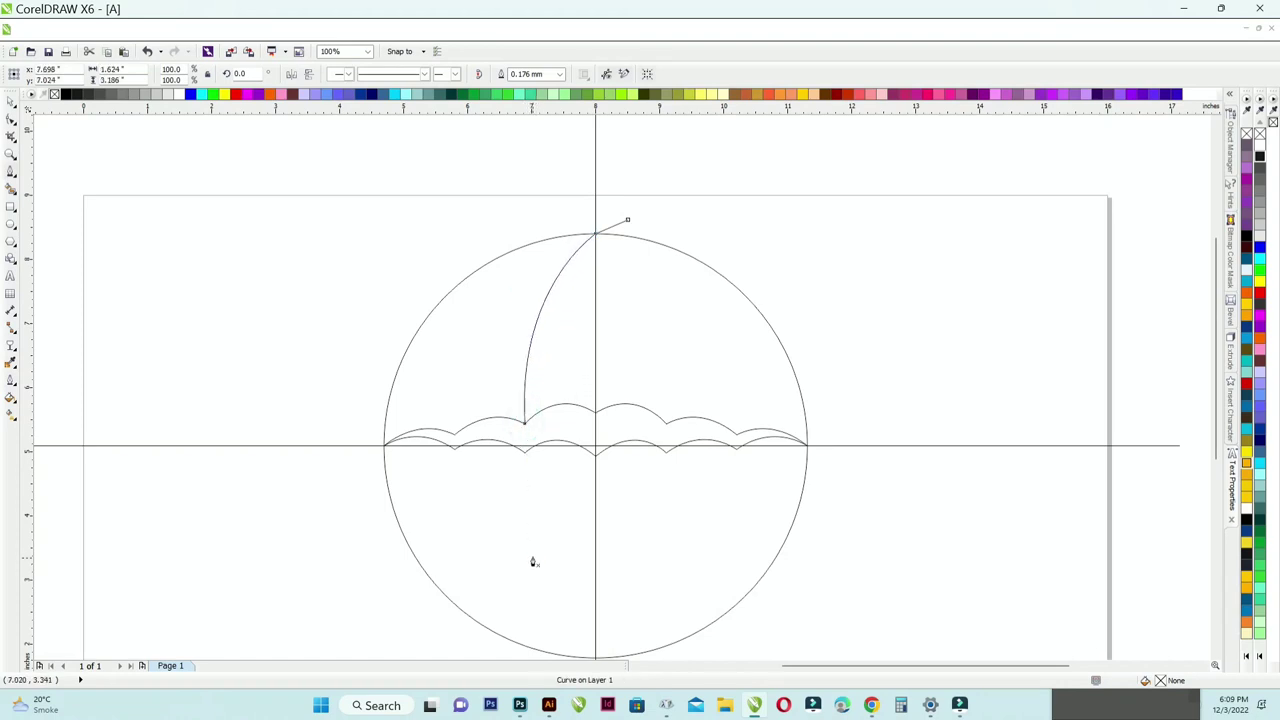
Draw a second curved rib from the circle's top to the outer left point of the upper scallops.
left_click(595, 234)
left_click_drag(453, 435, 451, 603)
key("space")
left_click(143, 139)
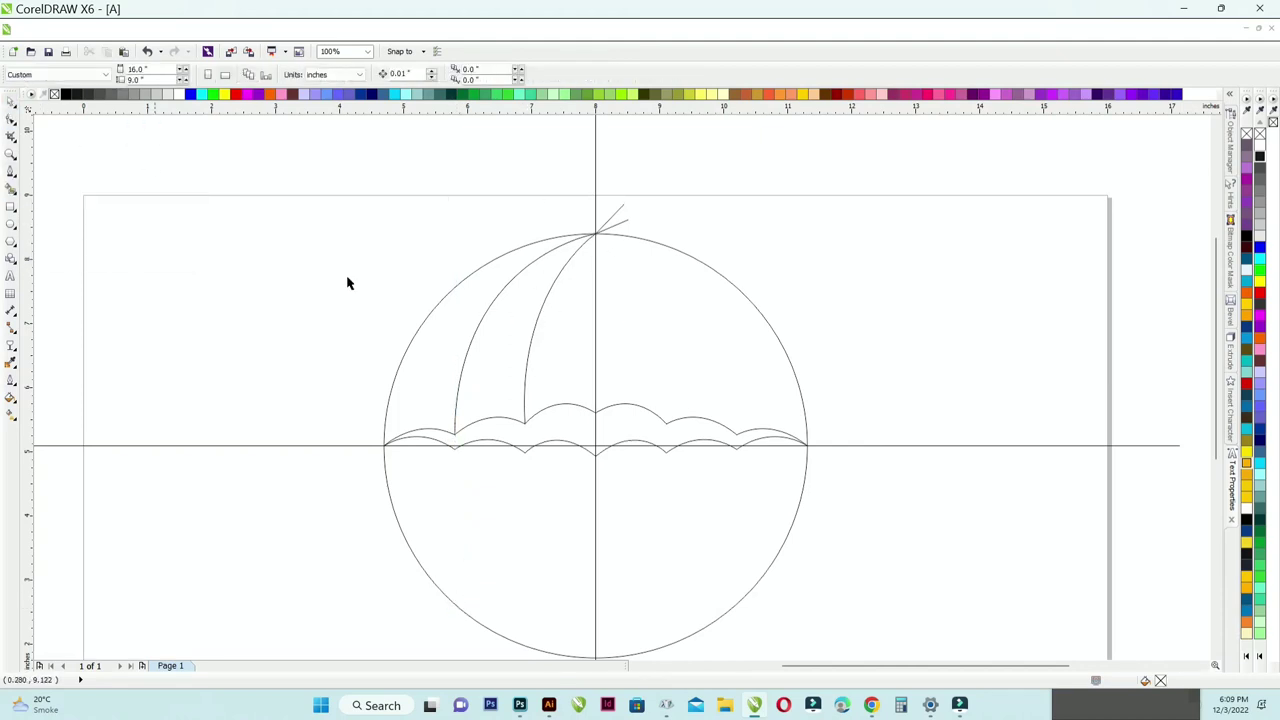
Duplicate both left ribs, mirror them horizontally, and align the copies with the circle's top and the right scallop points.
left_click(508, 326)
left_click(489, 314)
left_click(489, 314)
left_click(528, 359, "shift")
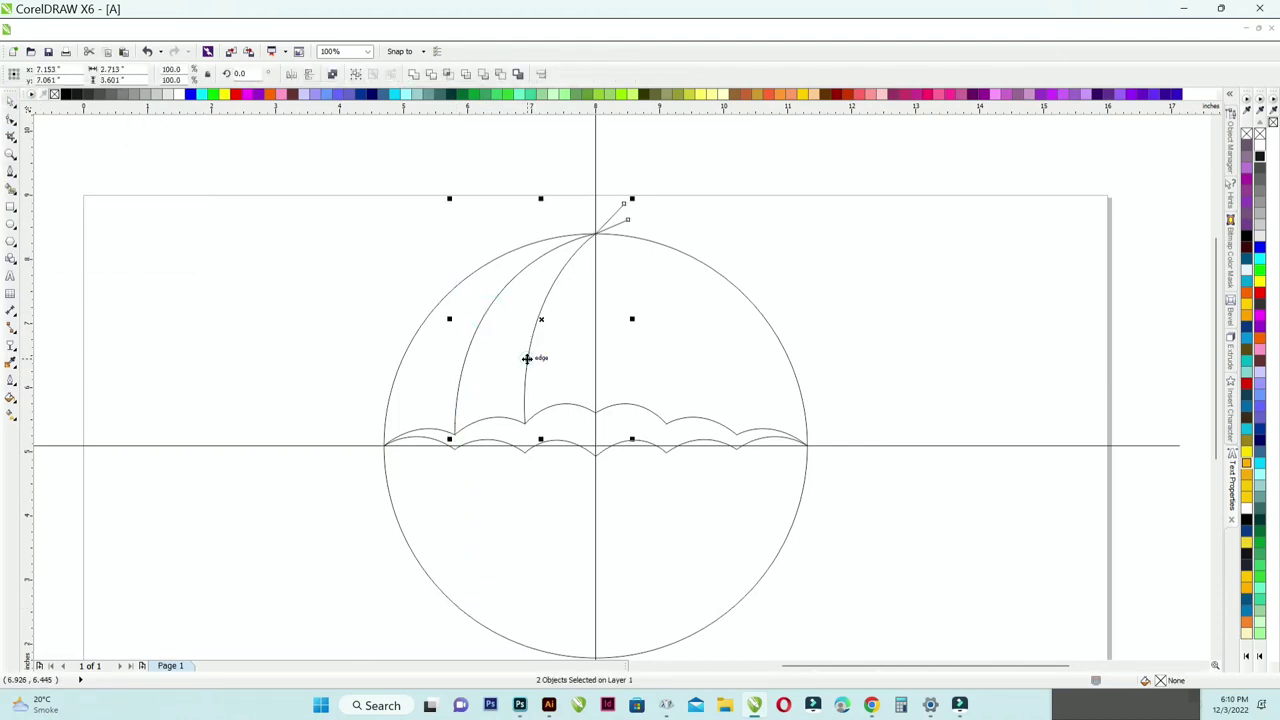
left_click_drag(451, 319, 652, 320)
scroll(733, 433, "up", 4)
left_click_drag(837, 439, 798, 439)
scroll(798, 435, "down", 4)
left_click(871, 258)
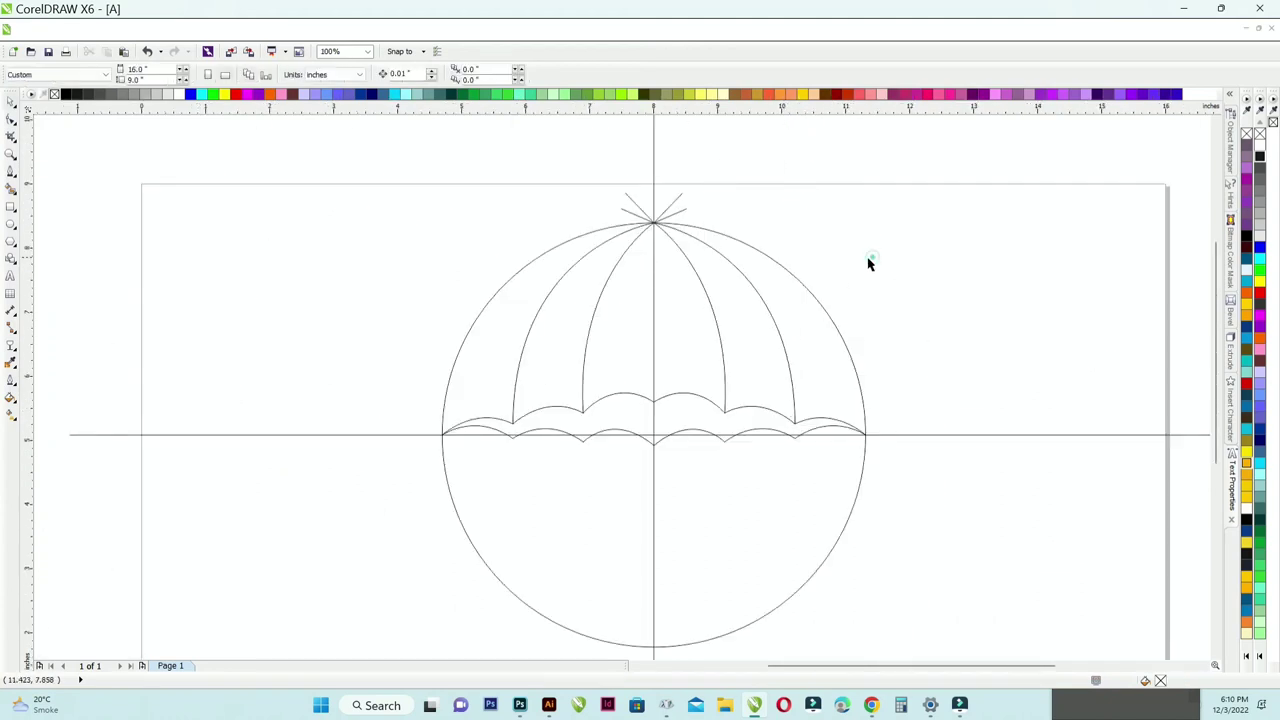
scroll(671, 209, "up", 1)
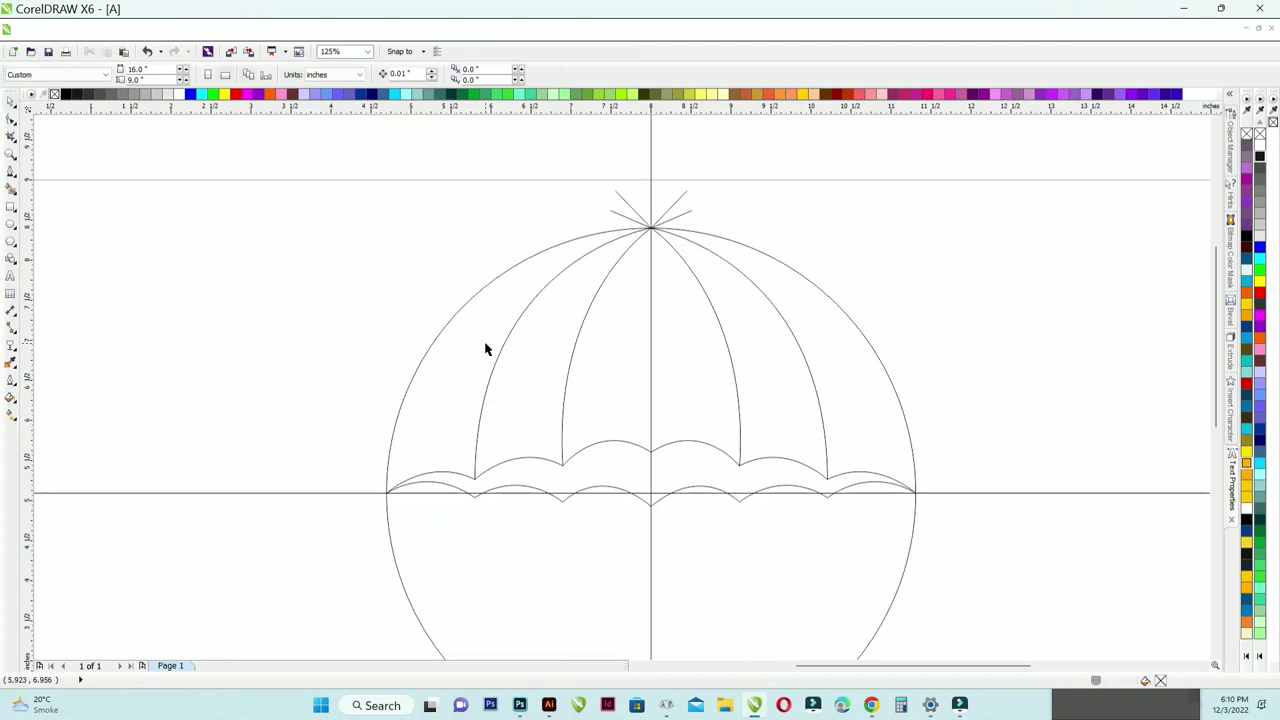
scroll(643, 450, "up", 2)
left_click(641, 447)
scroll(670, 460, "up", 2)
left_click_drag(657, 504, 637, 517)
scroll(597, 423, "down", 3)
key("F10")
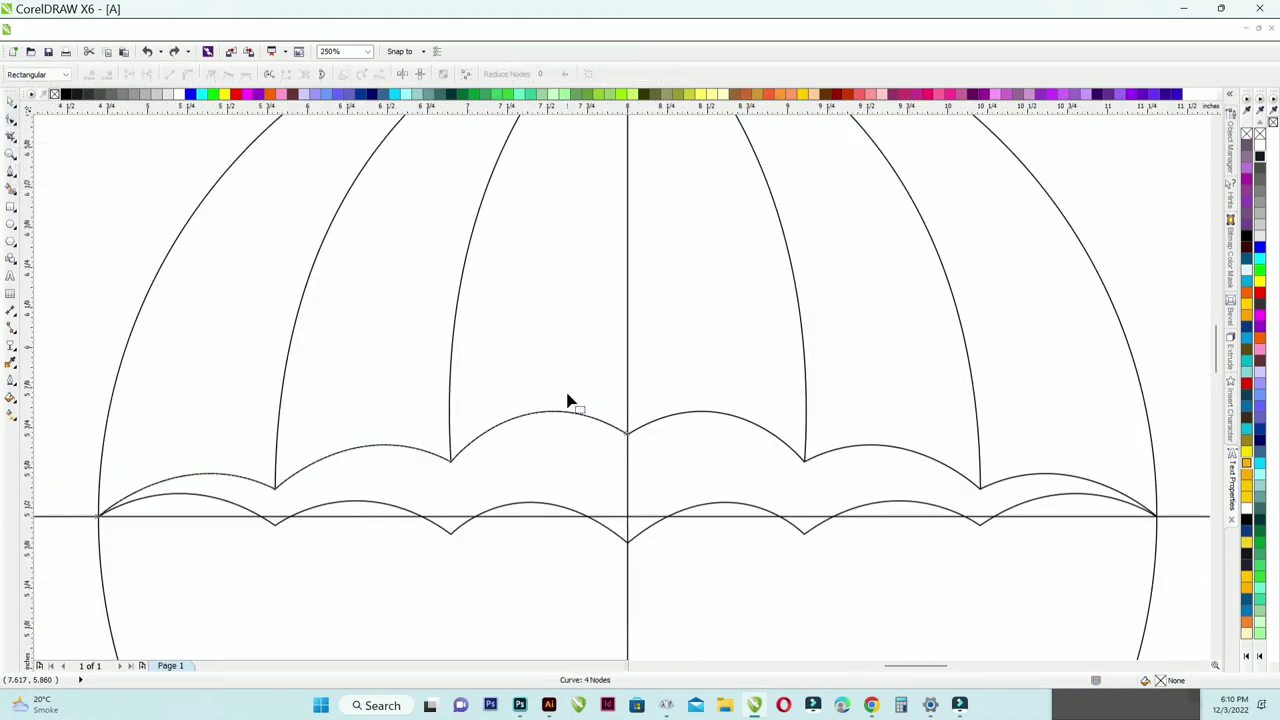
scroll(567, 400, "up", 2)
mouse_move(688, 474)
left_mouse_down()
mouse_move(646, 479)
mouse_move(675, 484)
left_mouse_up()
left_click(689, 475)
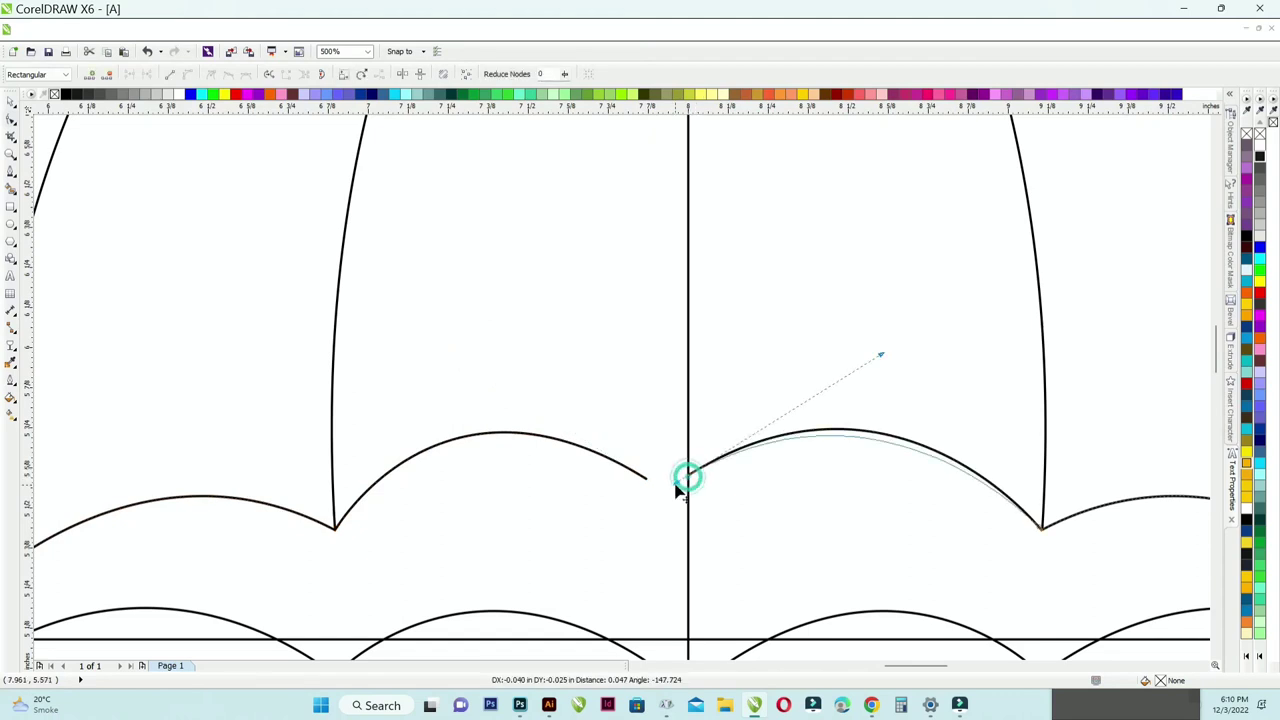
scroll(663, 401, "down", 2)
scroll(678, 446, "up", 2)
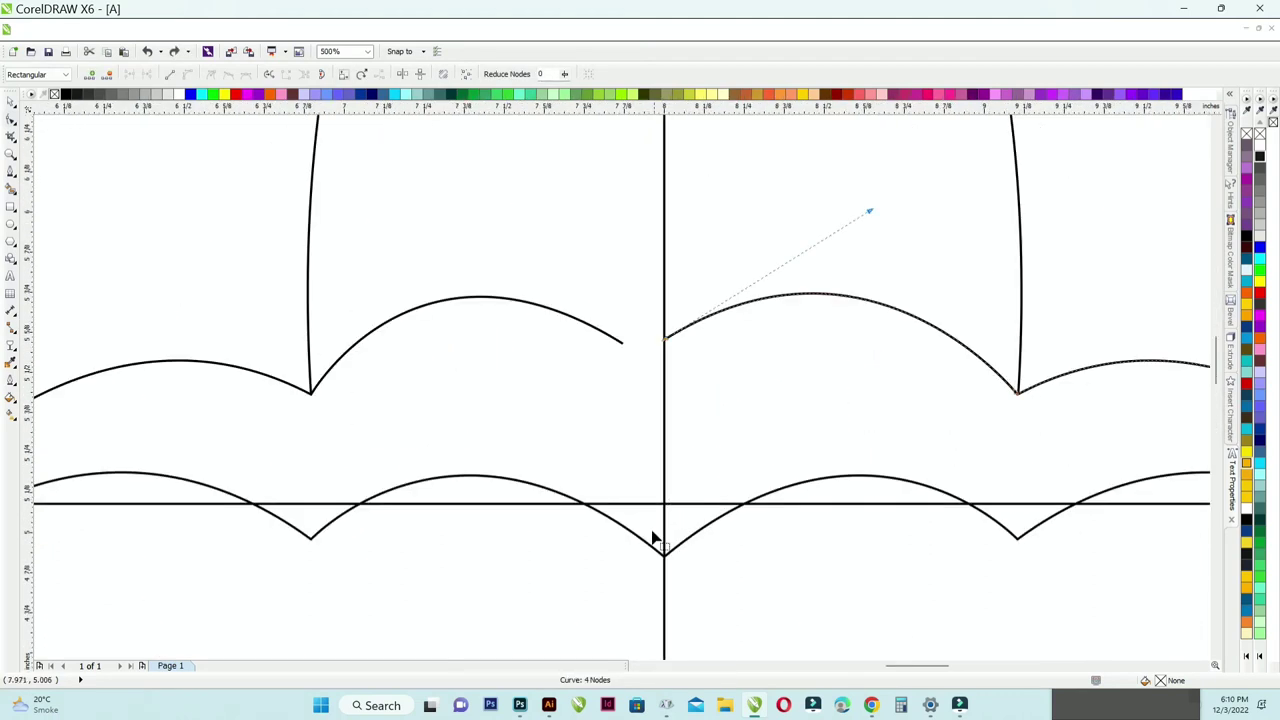
scroll(648, 542, "up", 1)
left_click_drag(681, 580, 618, 538)
scroll(618, 538, "down", 2)
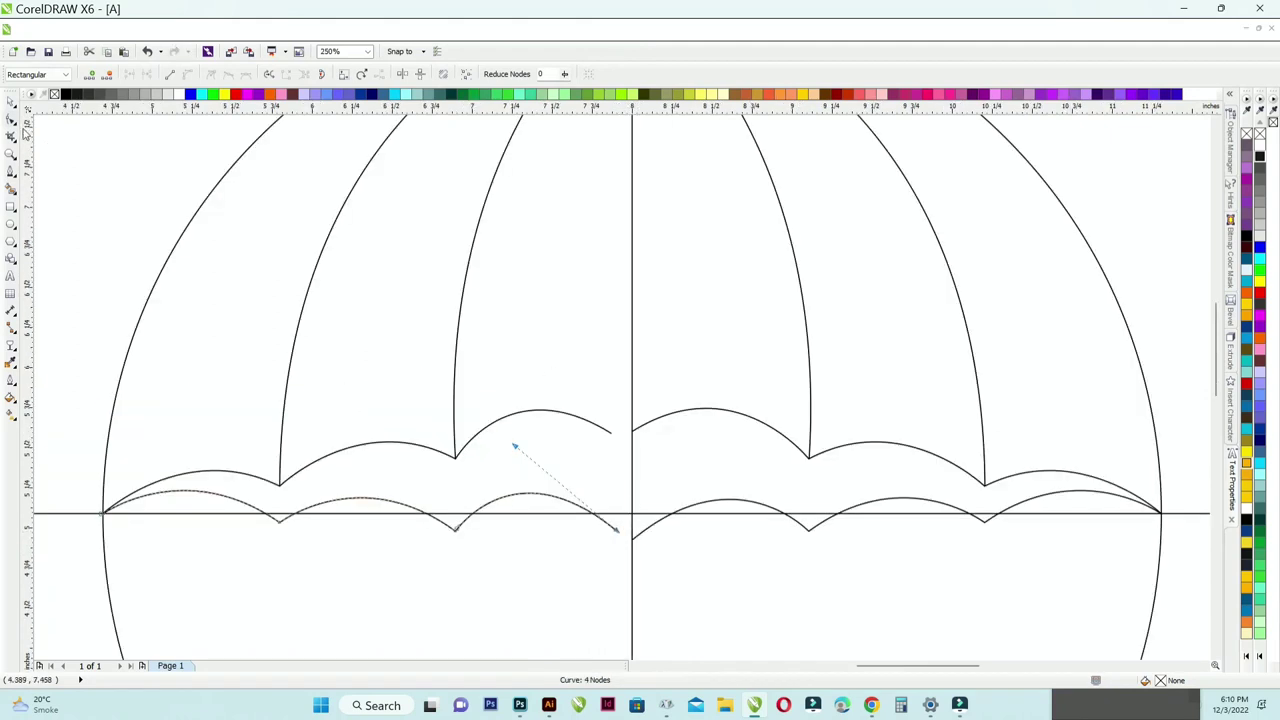
left_click(11, 171)
scroll(583, 350, "down", 2)
scroll(602, 240, "up", 1)
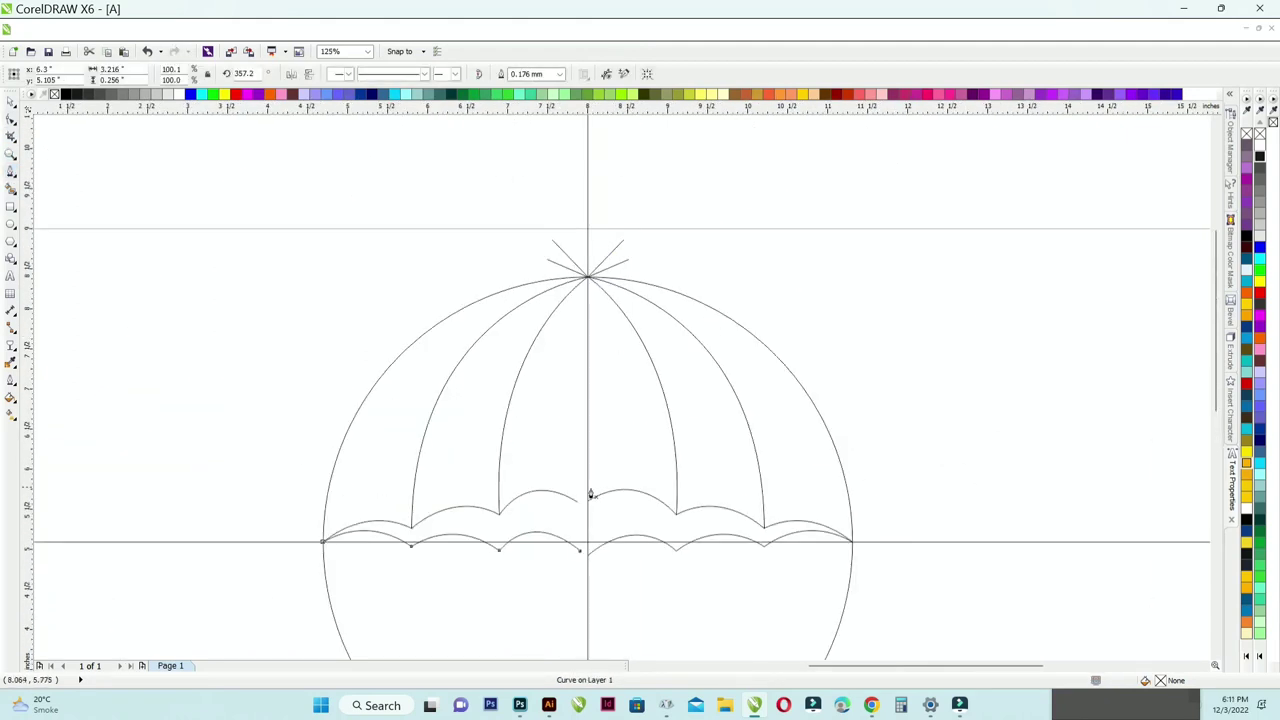
left_click_drag(587, 500, 638, 533)
key("ctrl+z")
key("Escape")
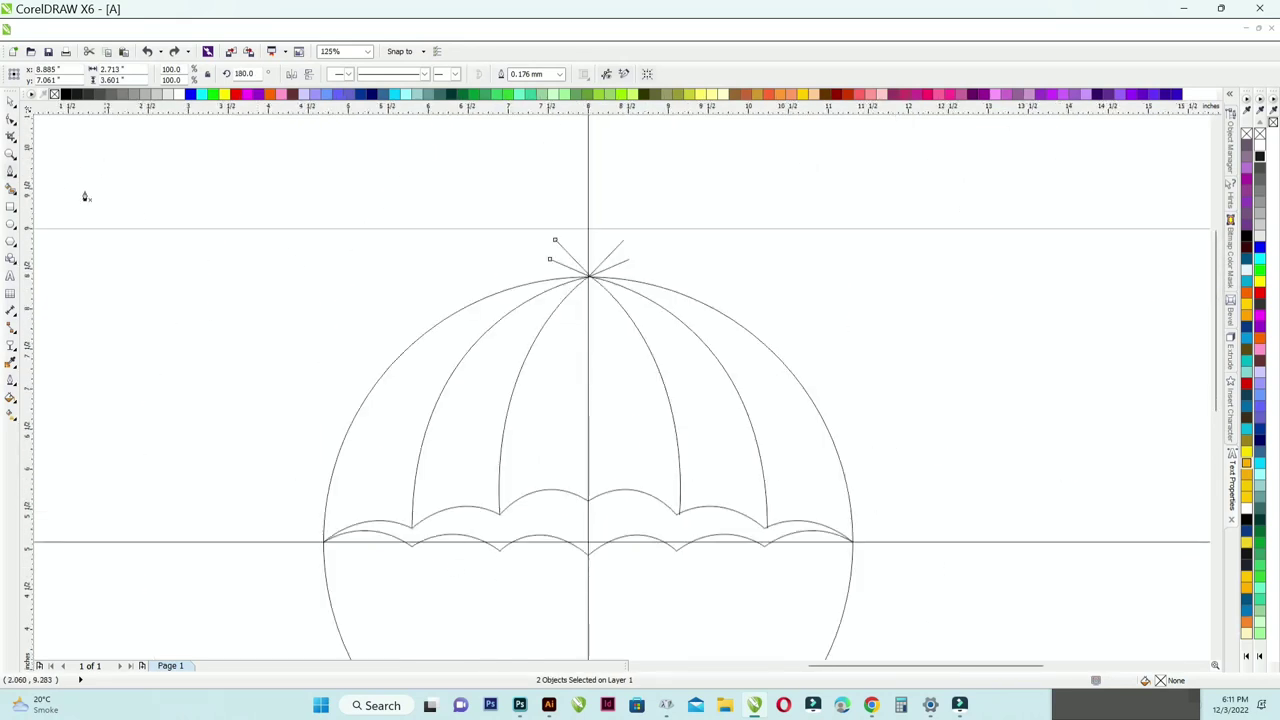
Fill the canopy sections above the upper scallops with brown #996633 and a 0.176 mm black outline using Smart Fill.
left_click(11, 171)
left_click(414, 374)
left_click(475, 401)
left_click(545, 402)
left_click(623, 406)
left_click(698, 418)
left_click(773, 420)
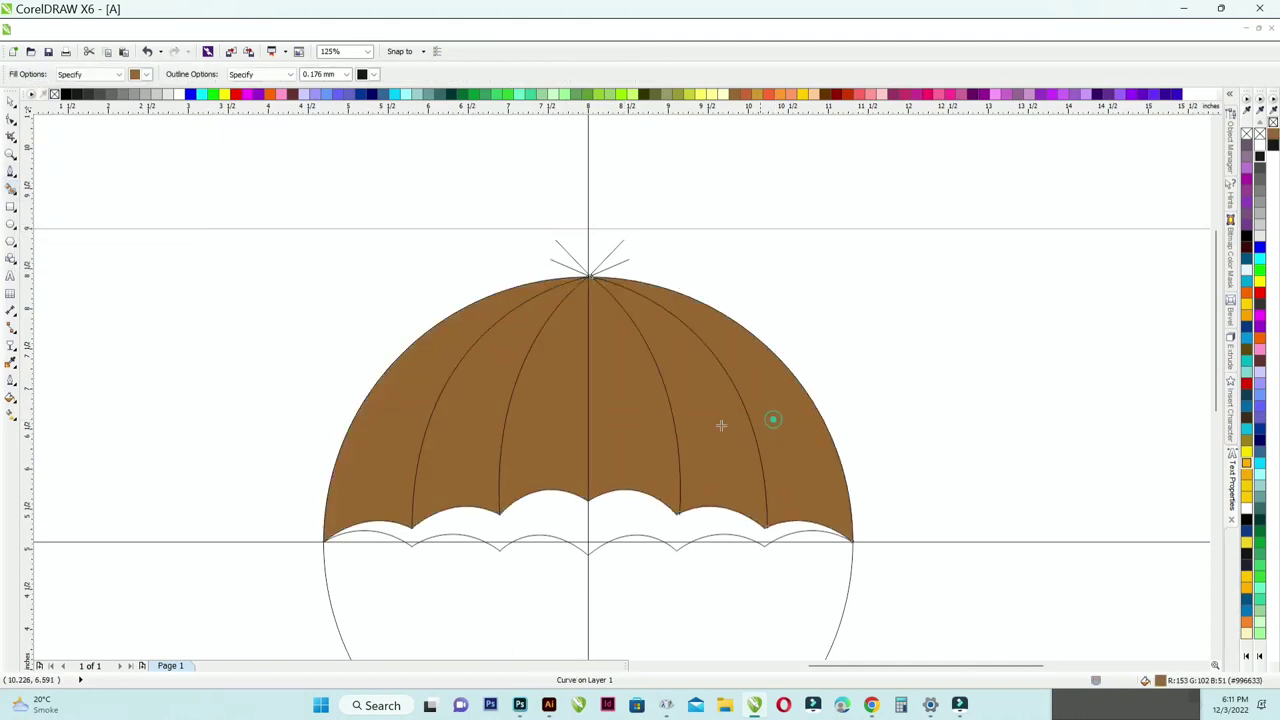
scroll(464, 373, "down", 1)
left_click(12, 103)
left_click(241, 198)
scroll(464, 422, "up", 1)
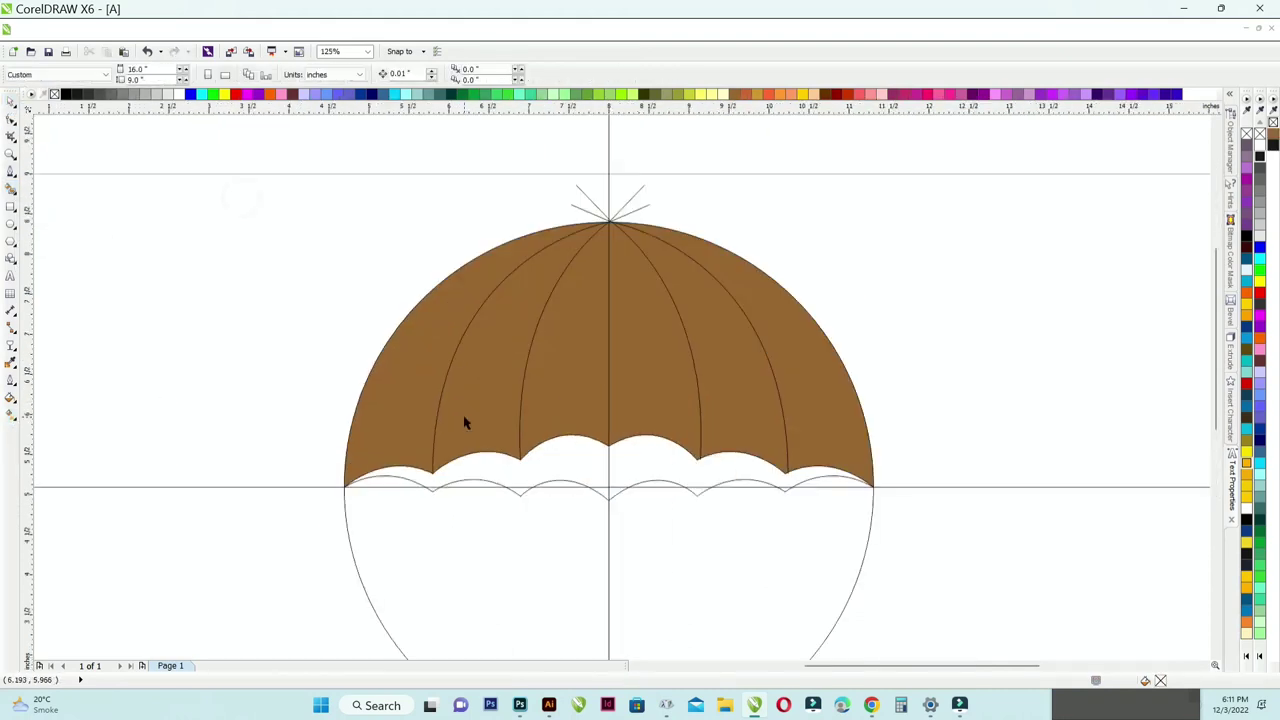
Draw a curved Pen rib from the outer left point of the lower scallops up to the canopy's apex.
left_click(11, 171)
scroll(394, 447, "up", 2)
left_click(478, 571)
left_click(472, 535)
scroll(471, 537, "down", 2)
left_click_drag(673, 268, 829, 249)
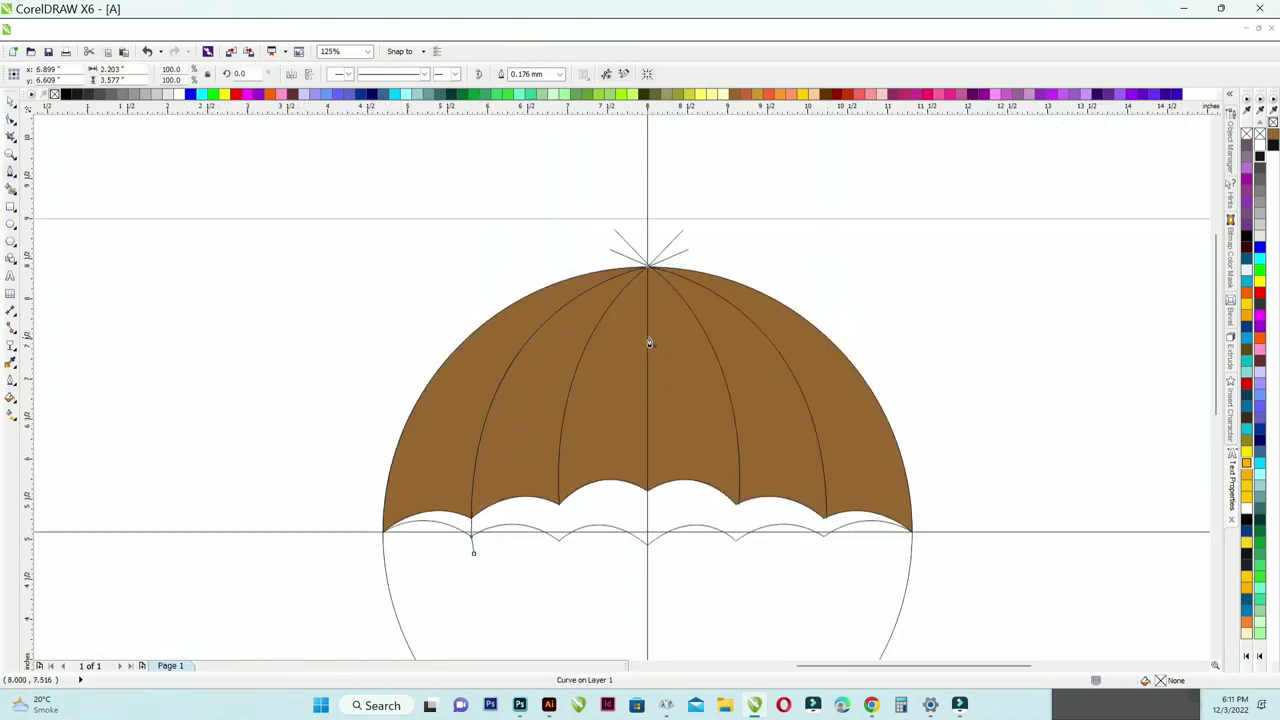
Draw a curved rib from the lower scallop point just left of the center up to the canopy's apex.
scroll(556, 510, "up", 2)
left_click(559, 578)
scroll(559, 578, "down", 4)
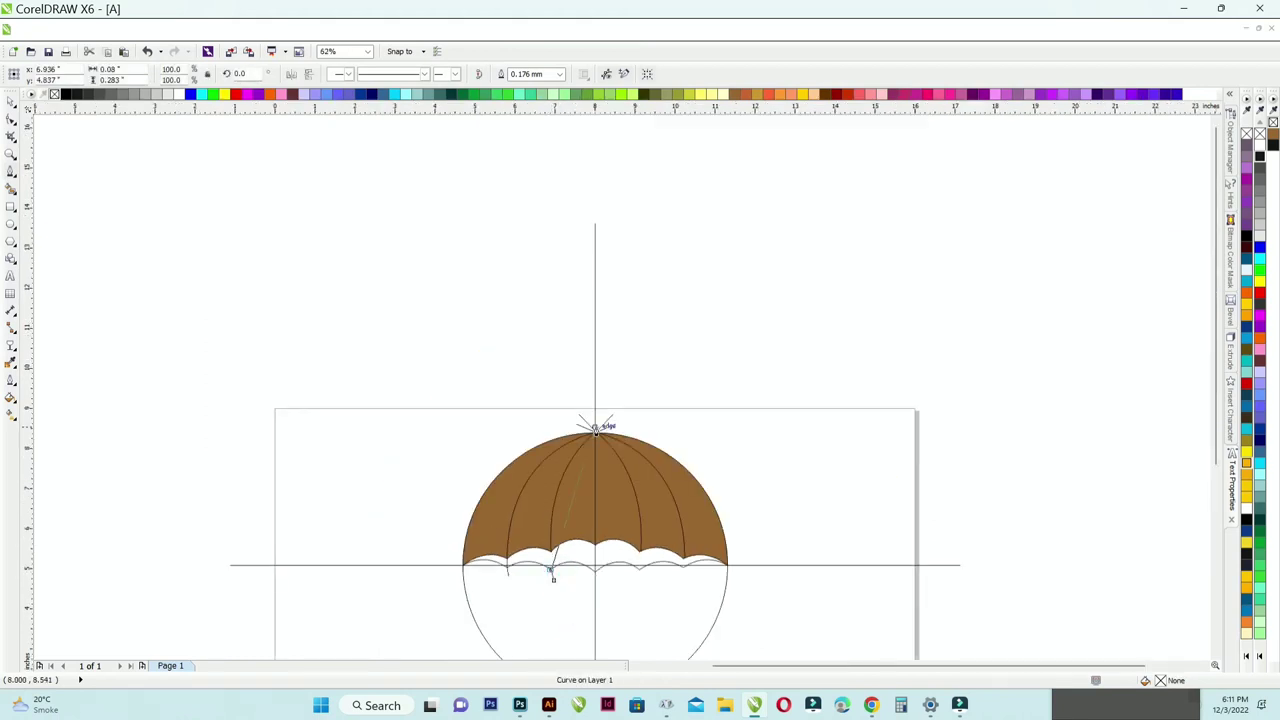
left_click_drag(596, 437, 654, 417)
scroll(643, 583, "up", 1)
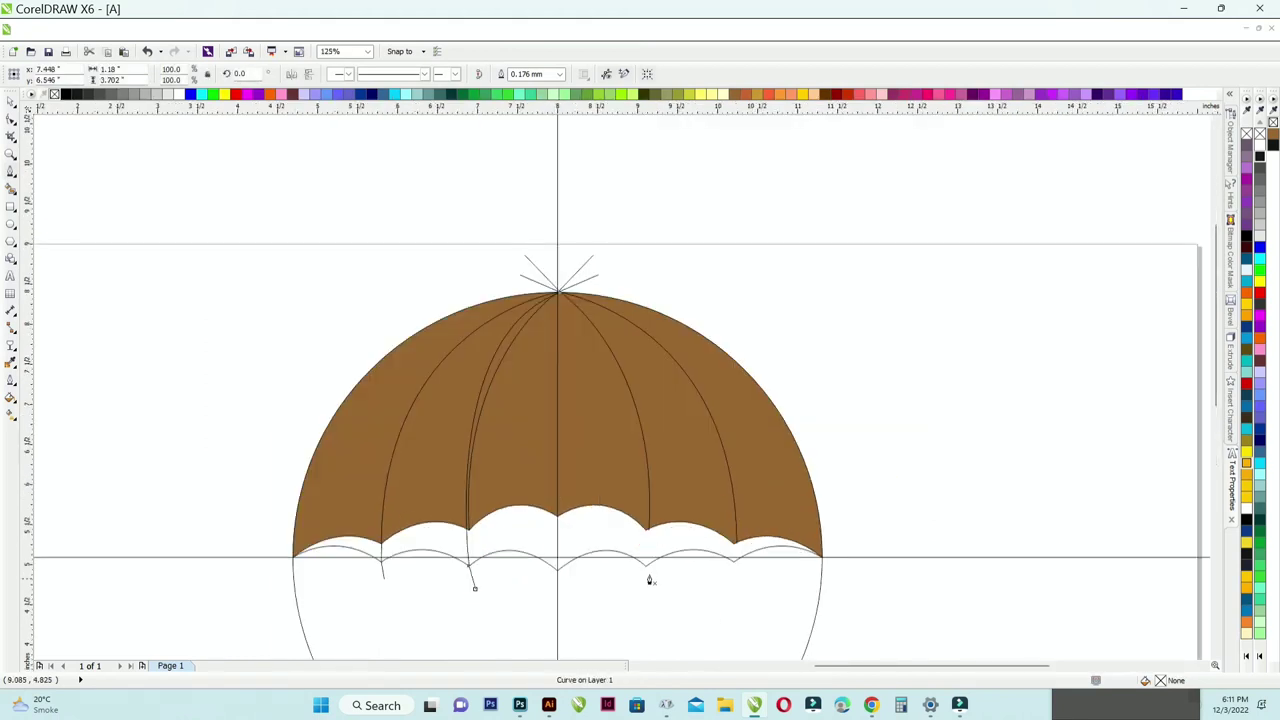
Draw two curved ribs from the inner and outer right points of the lower scallops up to the canopy's apex.
left_click_drag(643, 583, 643, 566)
left_click_drag(559, 292, 429, 214)
left_click_drag(733, 592, 733, 562)
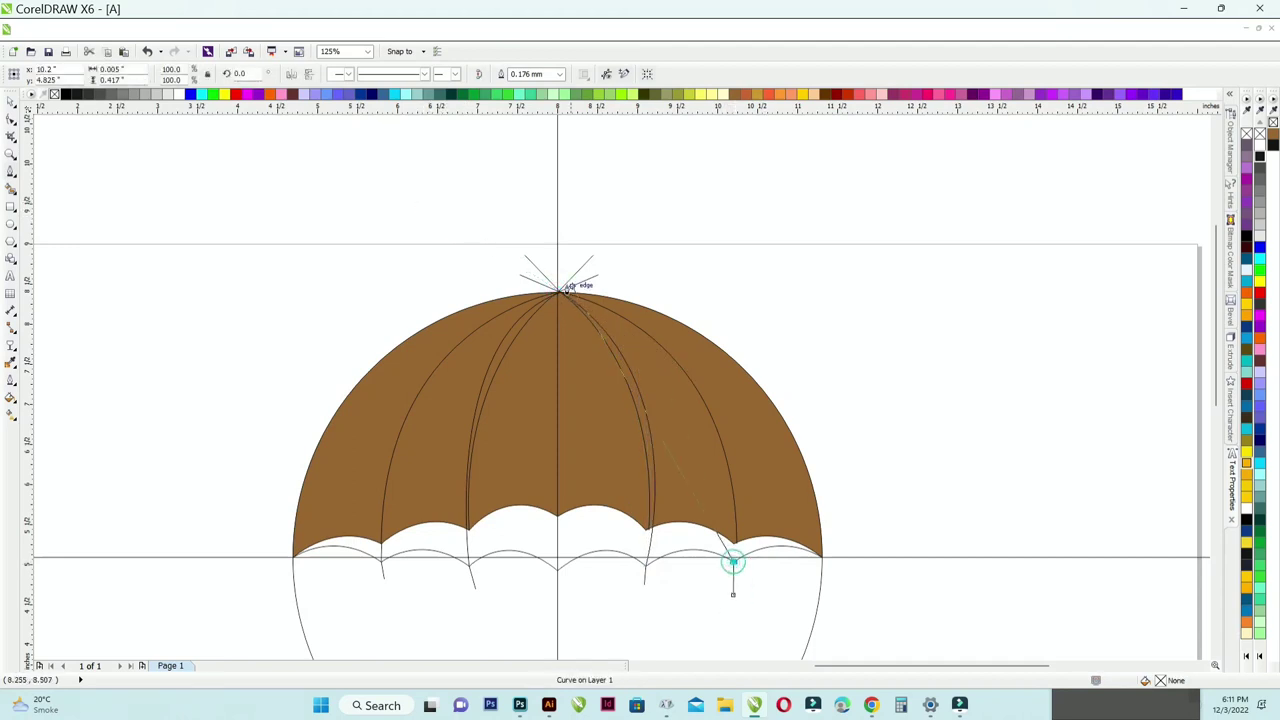
left_click_drag(358, 246, 358, 246)
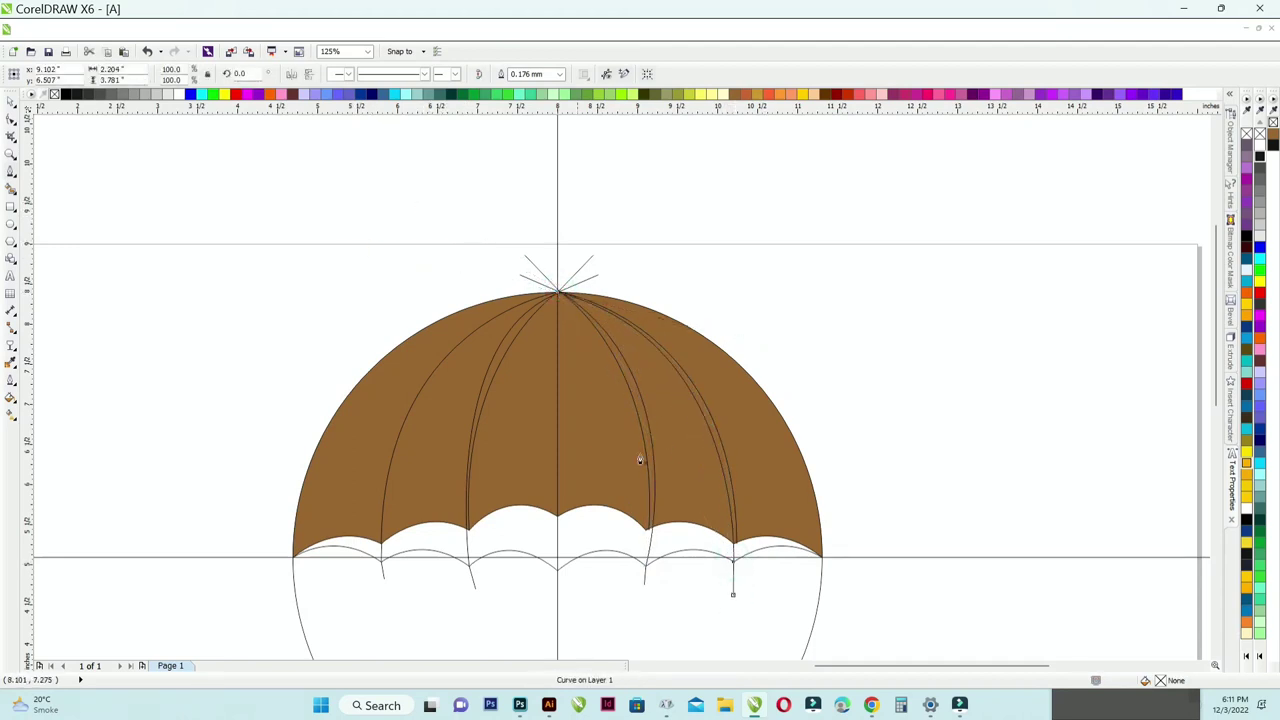
left_click(10, 189)
scroll(351, 554, "up", 1)
left_click(388, 541)
key("ctrl+z")
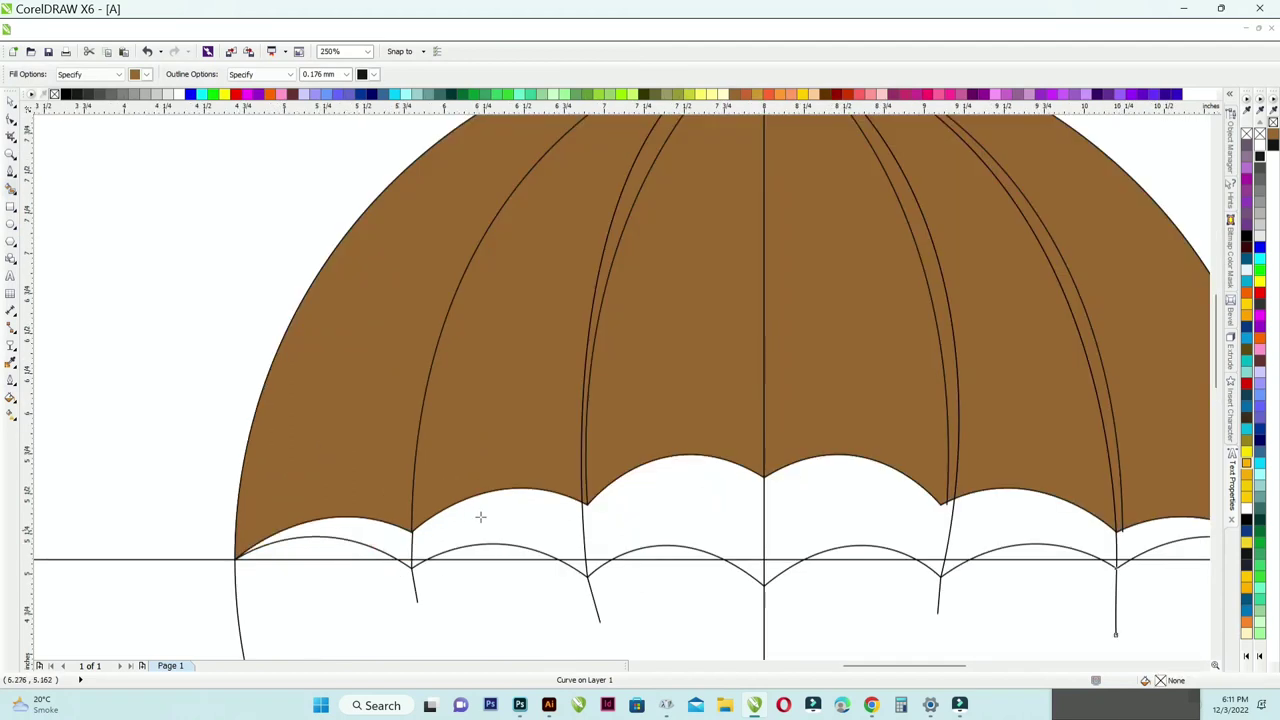
Delete the horizontal construction line and the construction circle.
left_click(10, 101)
left_click_drag(115, 490, 146, 640)
key("Delete")
scroll(512, 480, "down", 2)
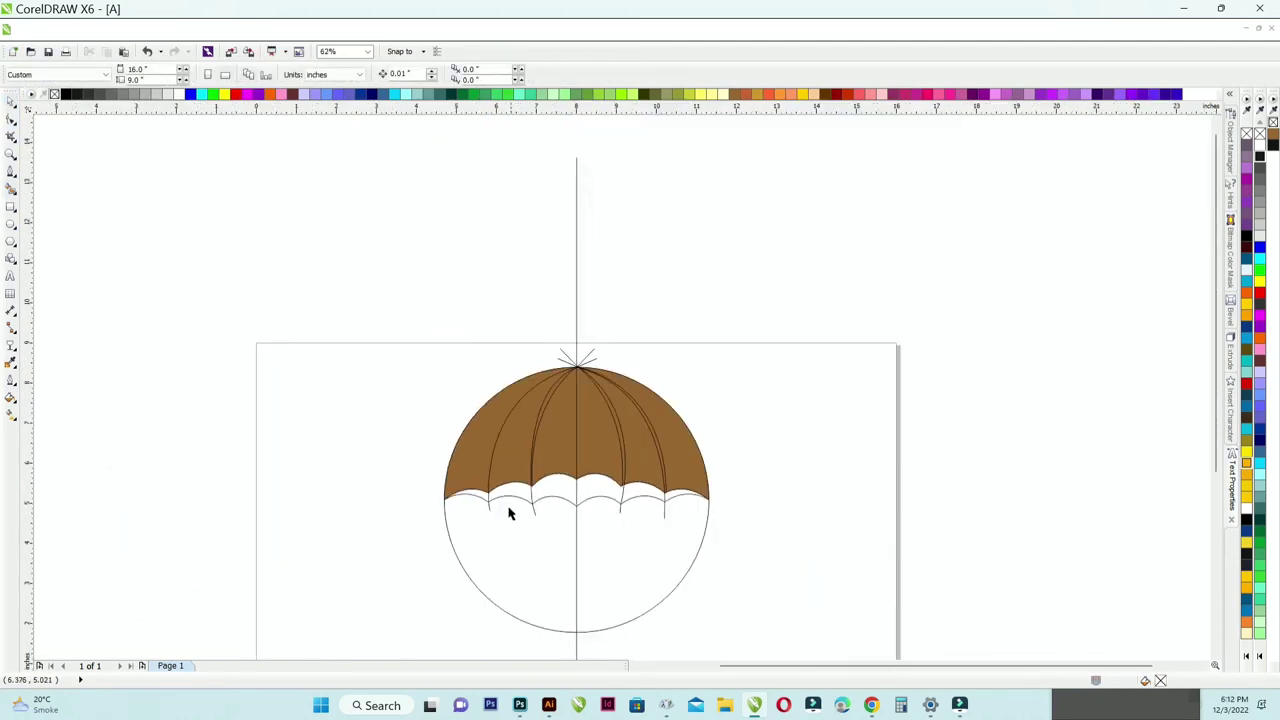
left_click(500, 545)
scroll(500, 545, "up", 2)
key("Delete")
scroll(511, 471, "up", 2)
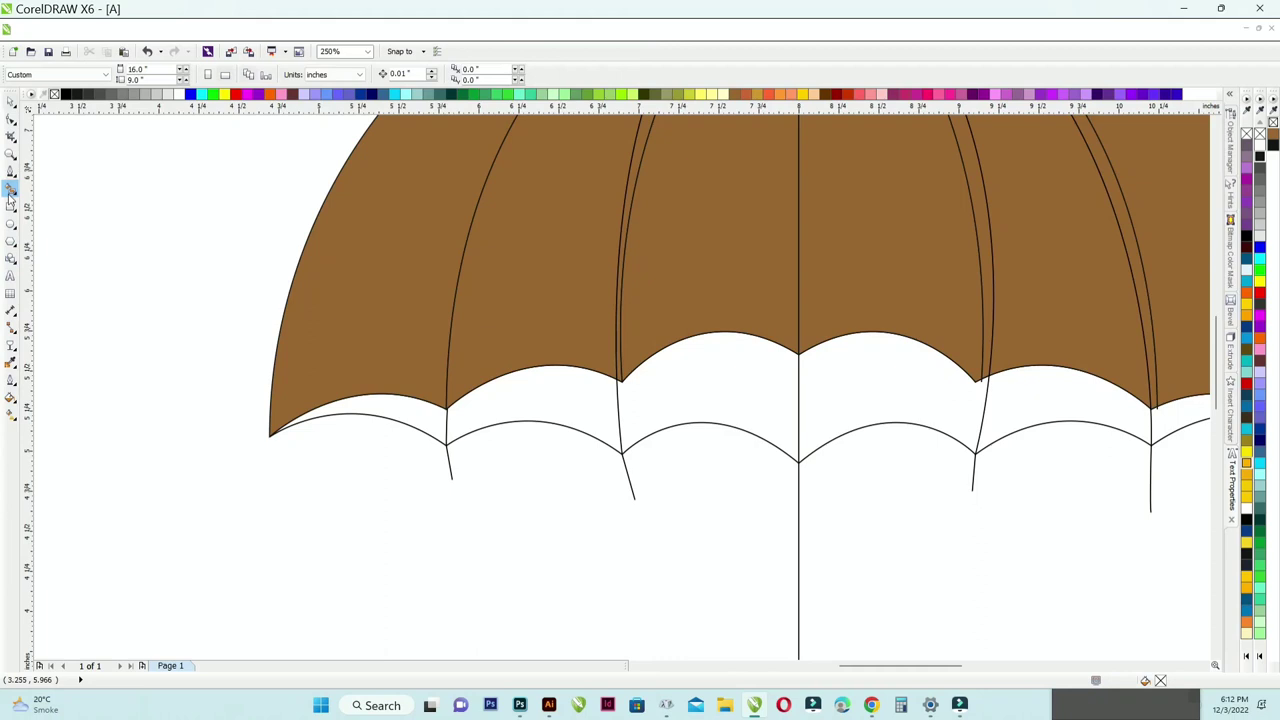
scroll(380, 405, "up", 2)
scroll(463, 426, "down", 2)
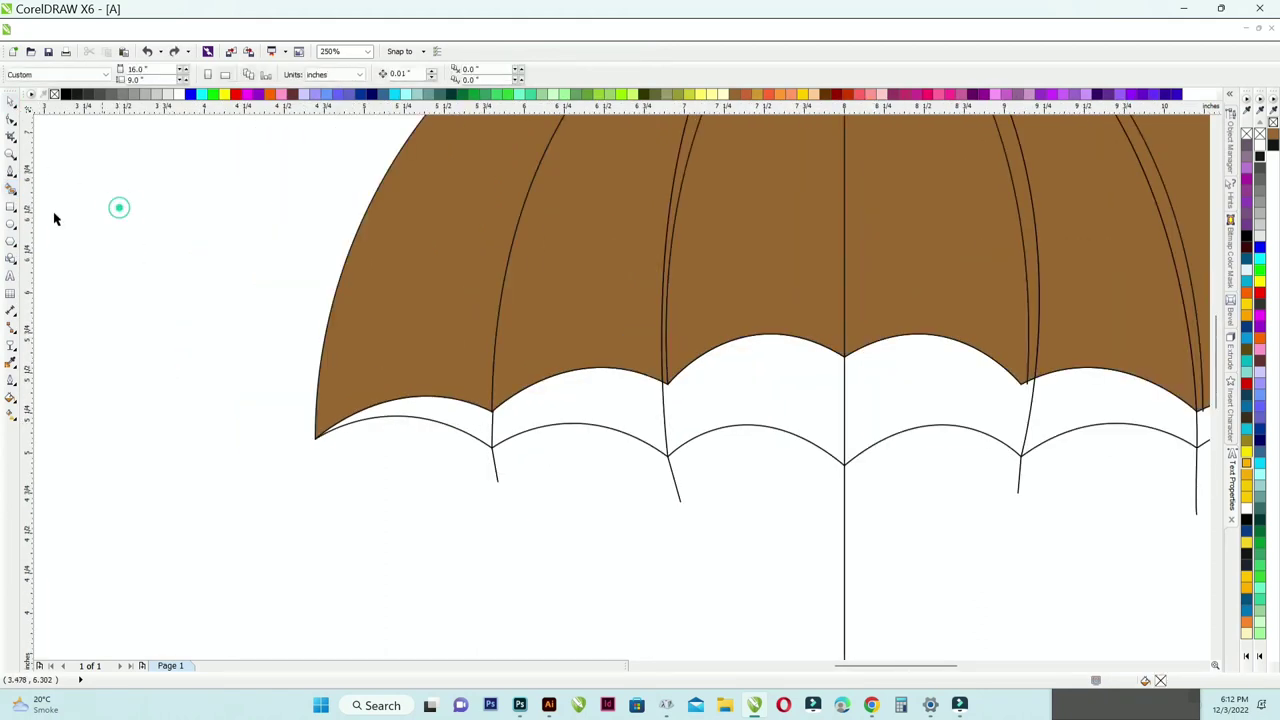
Try to Smart Fill the area between the upper and lower scallops with brown.
left_click(13, 157)
left_click(10, 138)
left_click(10, 188)
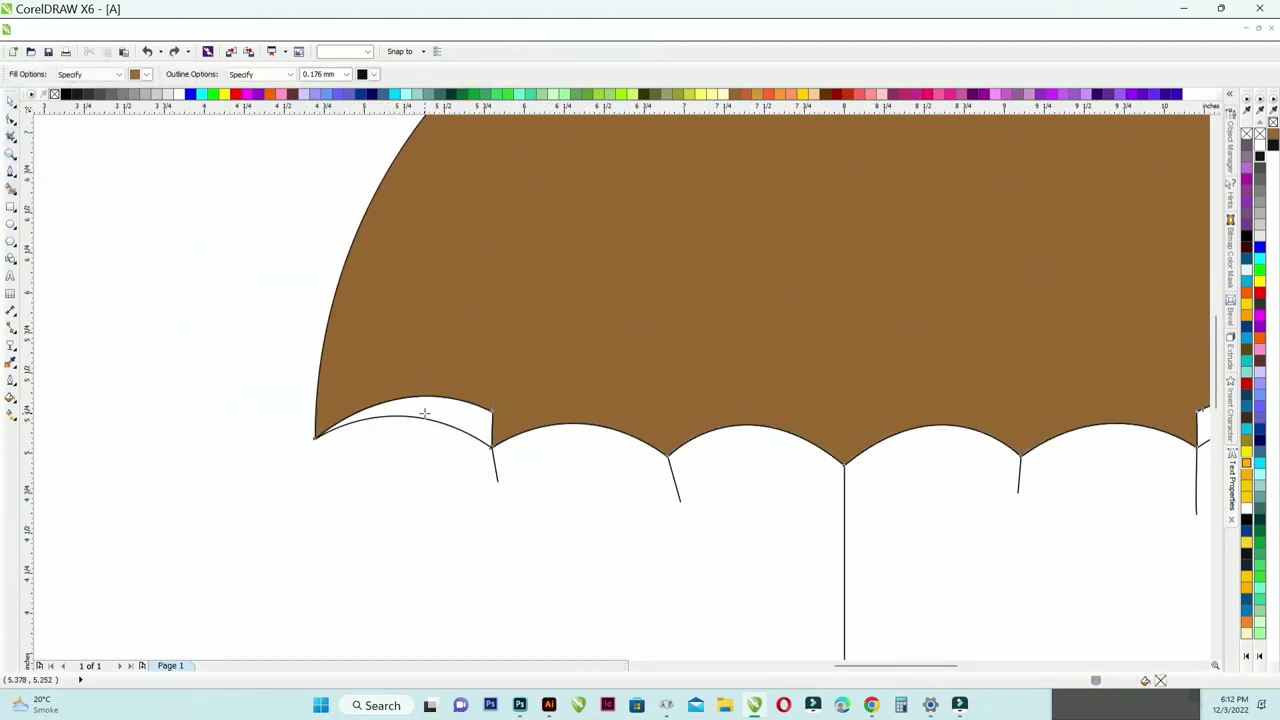
scroll(531, 484, "down", 2)
scroll(588, 324, "up", 2)
Delete the vertical construction line and the Pen rib guides on the canopy's right half.
left_click(10, 104)
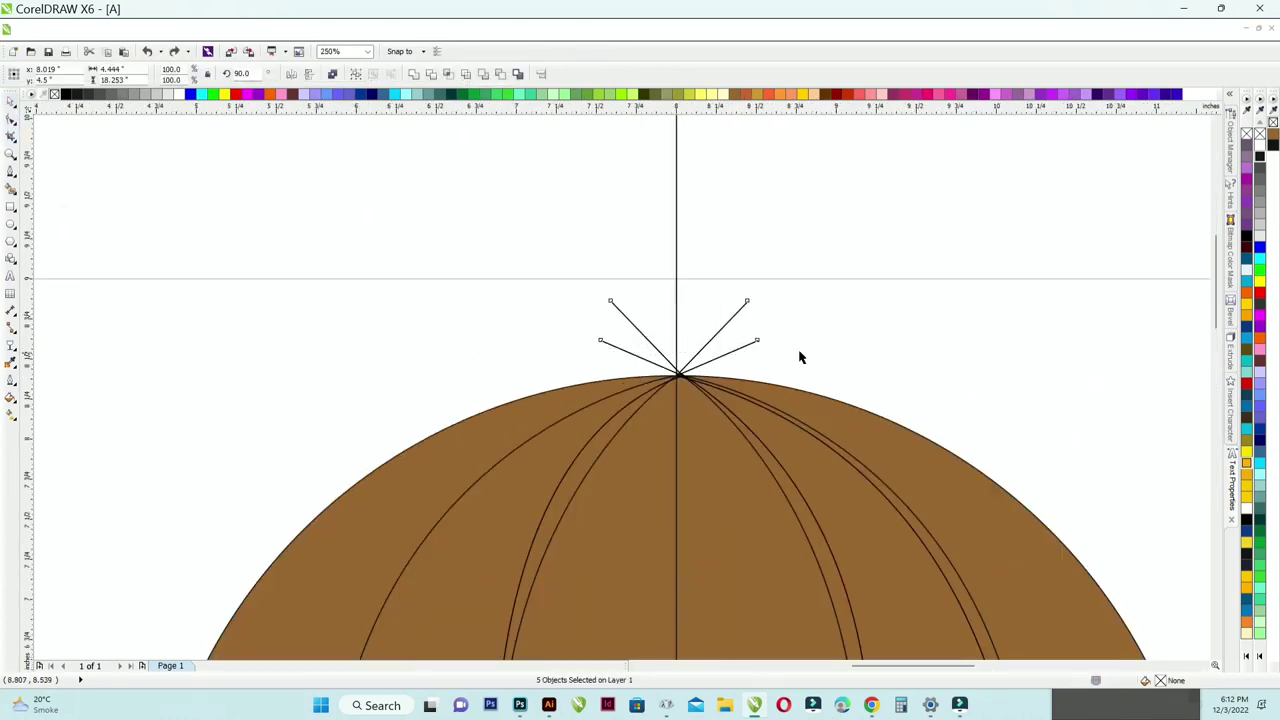
scroll(637, 257, "down", 3)
scroll(552, 314, "up", 8)
left_click(544, 299)
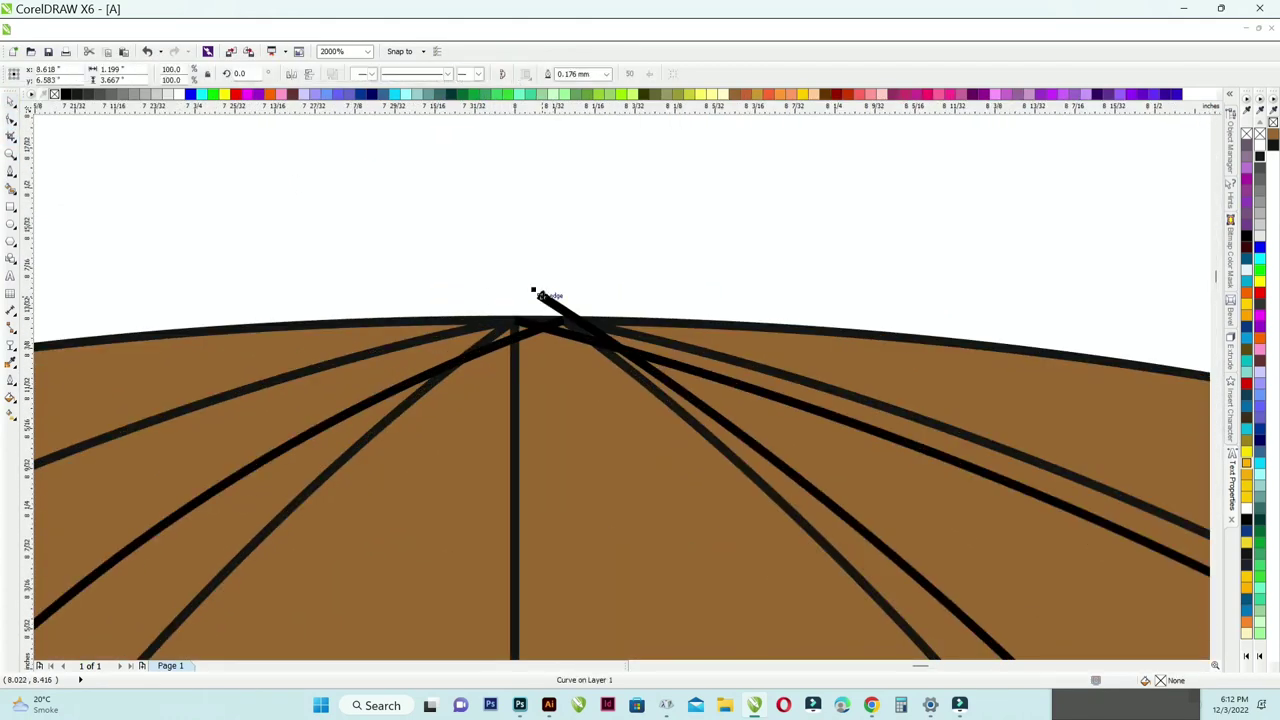
key("Delete")
scroll(545, 300, "down", 4)
left_click(717, 594)
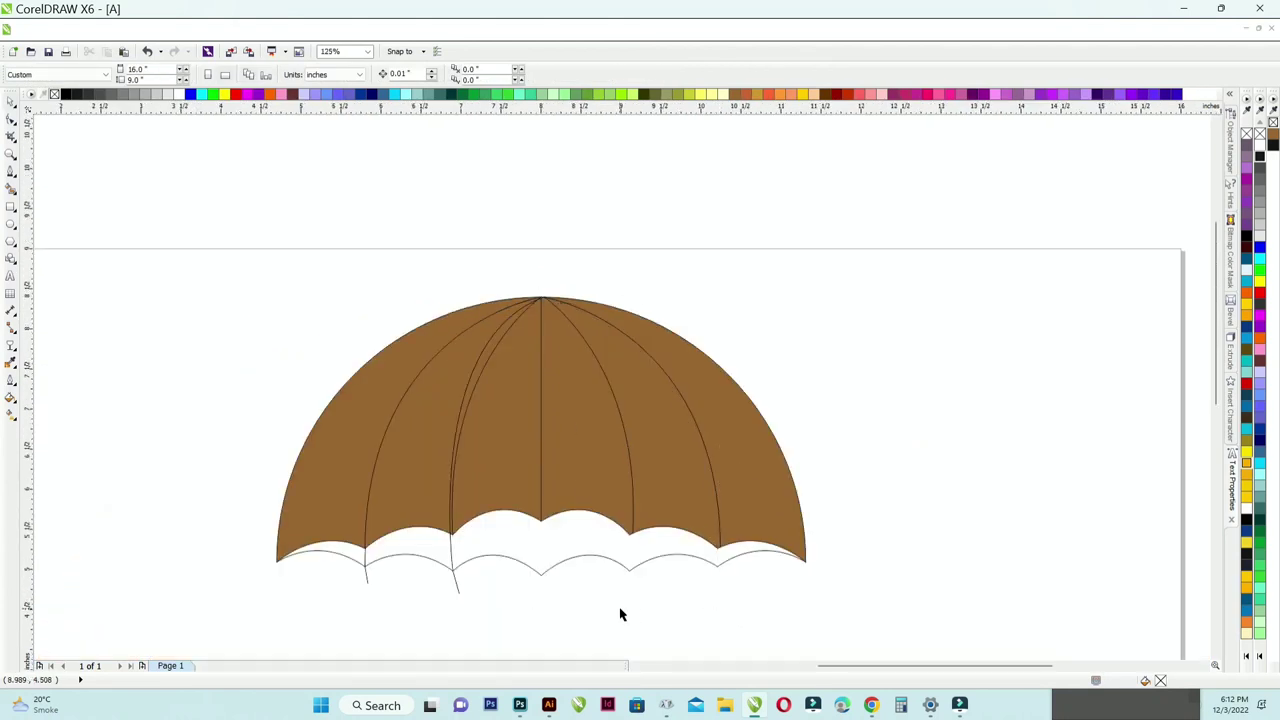
Try to Smart Fill the narrow gap between the two scallop curves at the canopy's far left, and undo the fill.
scroll(282, 571, "up", 3)
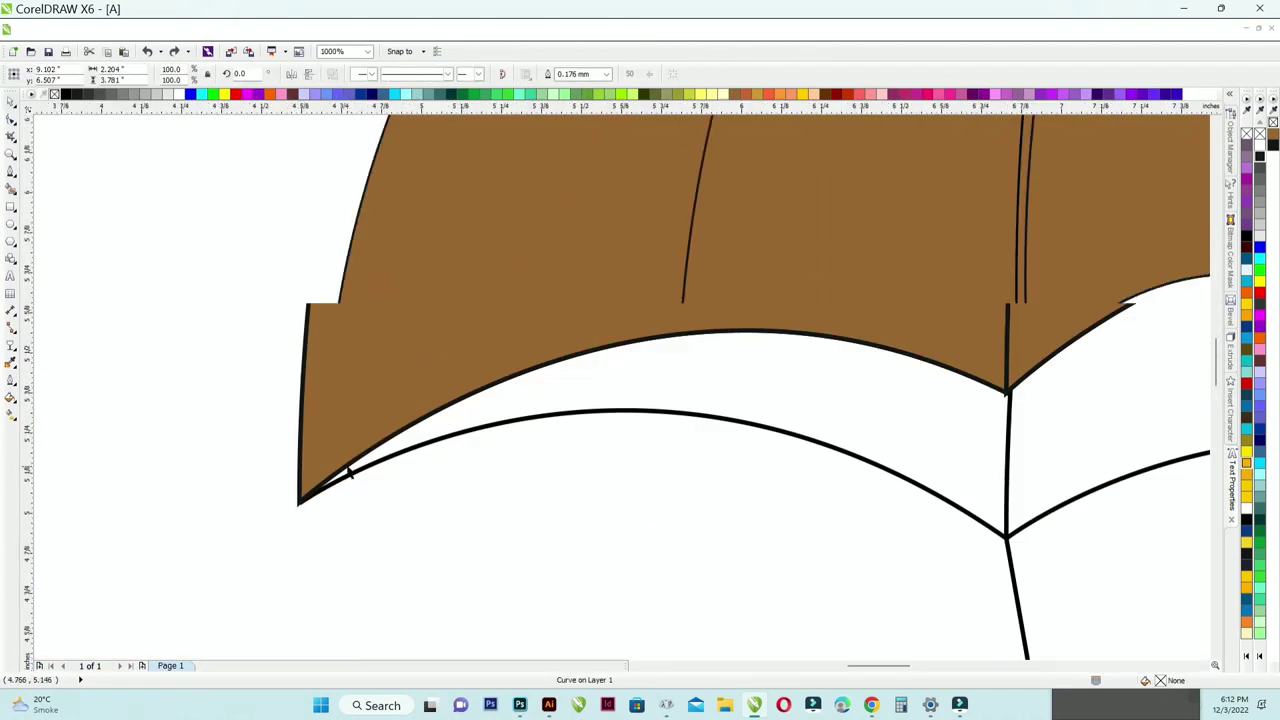
scroll(348, 471, "down", 1)
scroll(669, 450, "up", 2)
left_click_drag(713, 424, 700, 422)
key("ctrl+z")
scroll(588, 403, "down", 4)
left_click(530, 433)
left_click(502, 356)
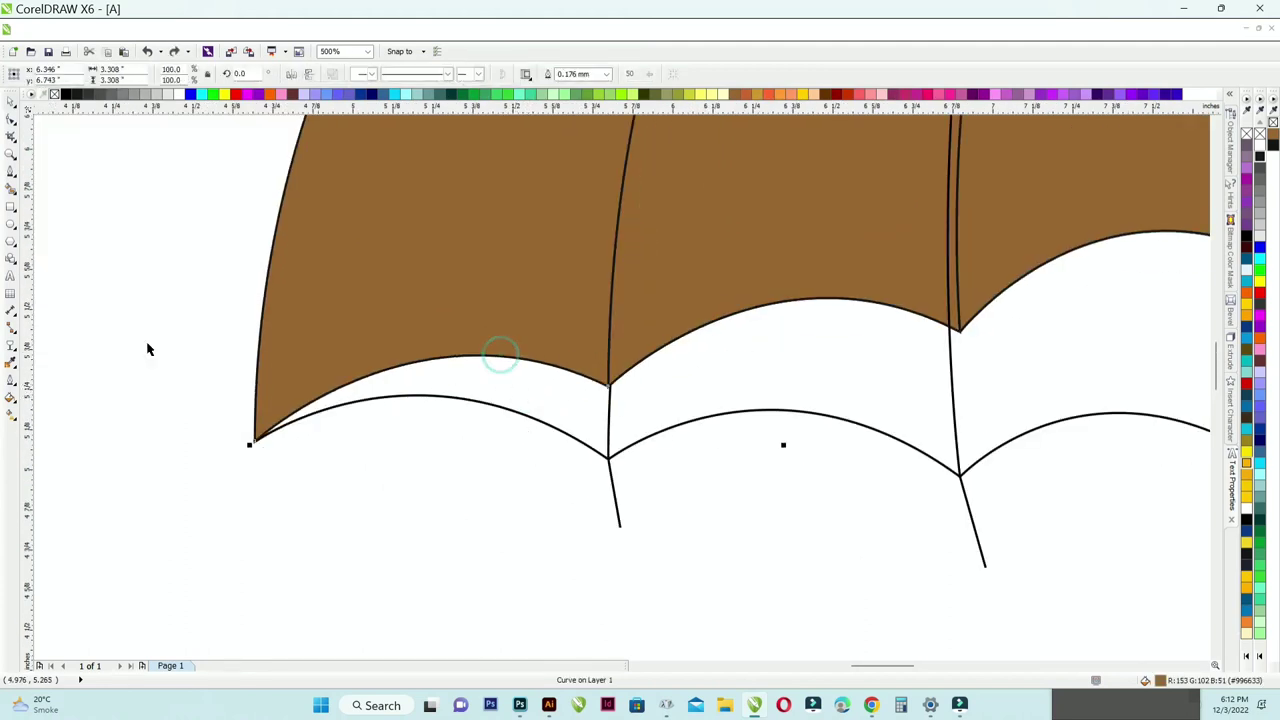
left_click(11, 191)
left_click(489, 386)
key("ctrl+z")
scroll(489, 387, "down", 2)
left_click(11, 103)
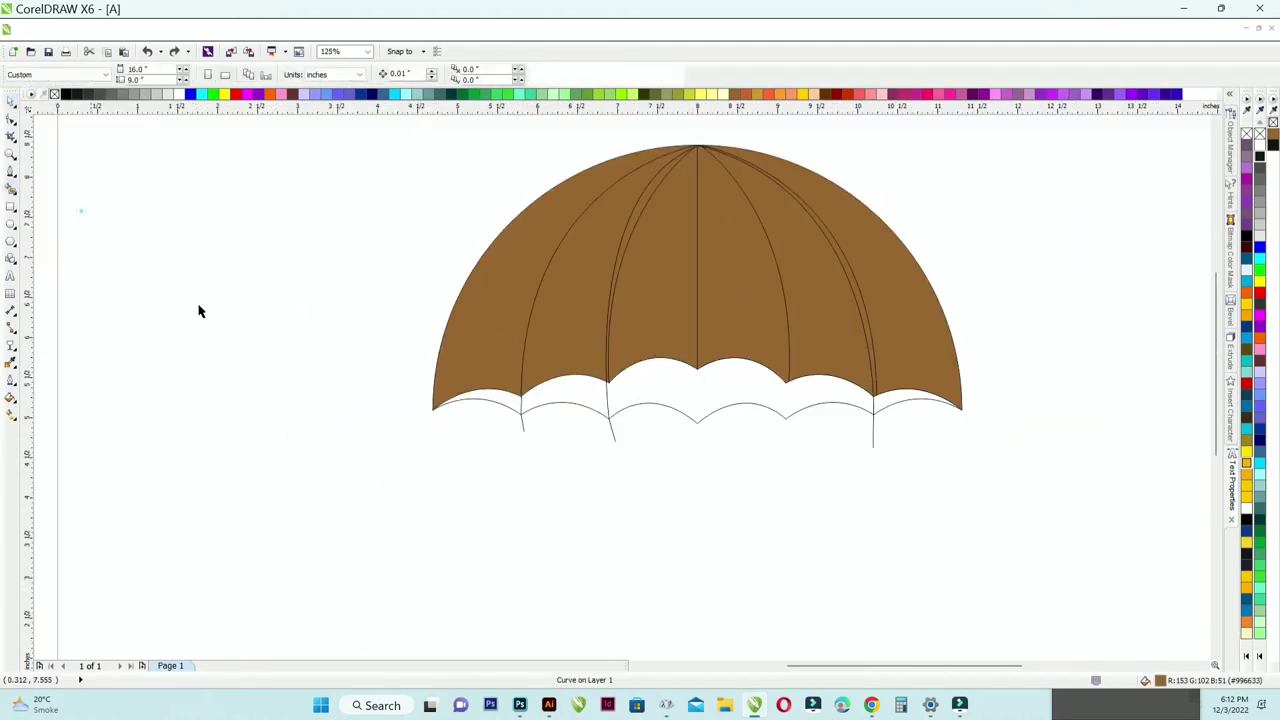
Delete the remaining Pen rib guides and the lower row of scallops, keeping only the brown panels.
left_click(87, 220)
scroll(471, 389, "down", 1)
scroll(555, 360, "up", 1)
left_click_drag(406, 479, 430, 436)
key("Delete")
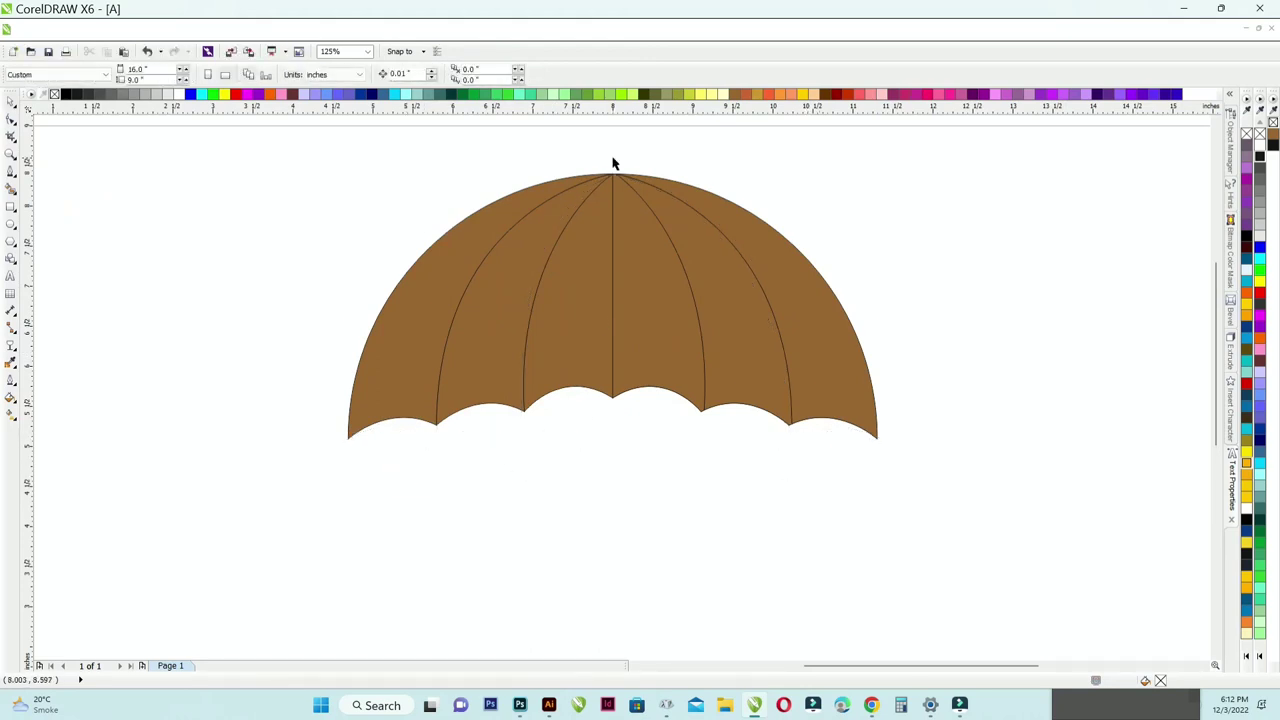
Apply a linear fountain fill to the panel just right of the center, black near the apex and red at the scallop.
scroll(601, 295, "down", 2)
scroll(601, 295, "up", 2)
key("g")
left_click_drag(626, 291, 640, 440)
left_click(235, 94)
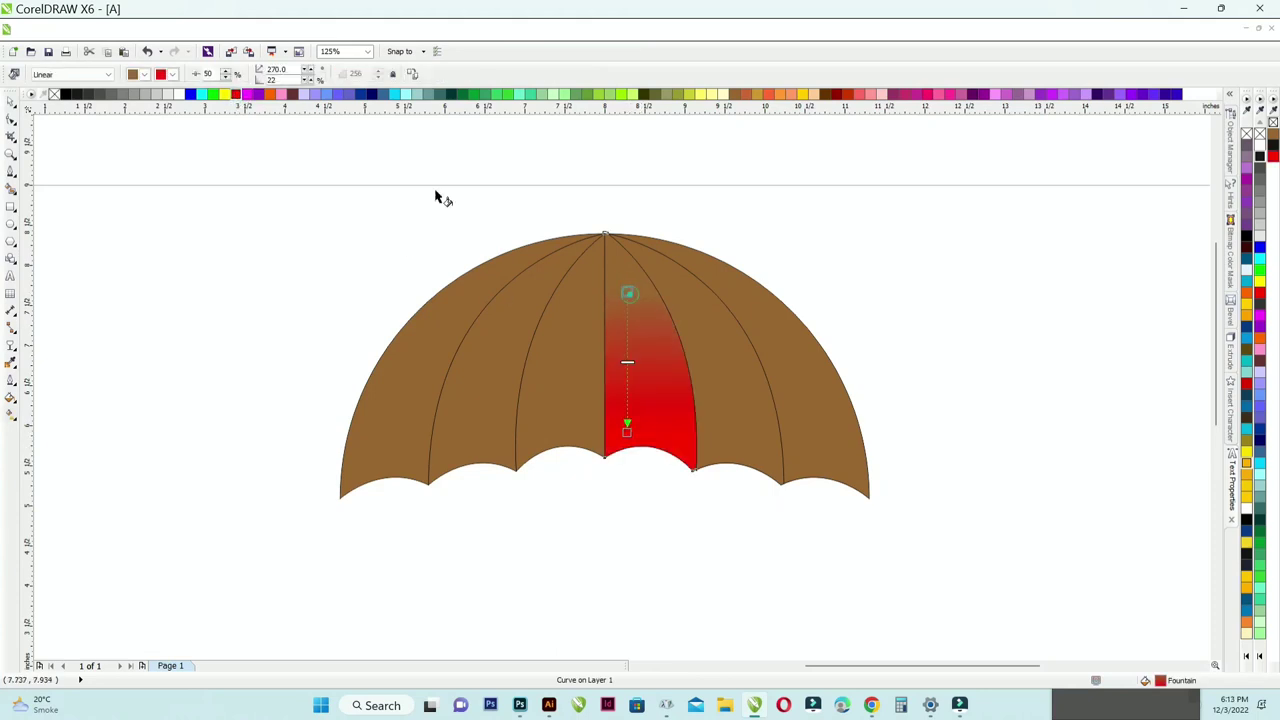
left_click(67, 95)
scroll(662, 412, "up", 1)
left_click_drag(591, 452, 652, 457)
scroll(638, 429, "down", 1)
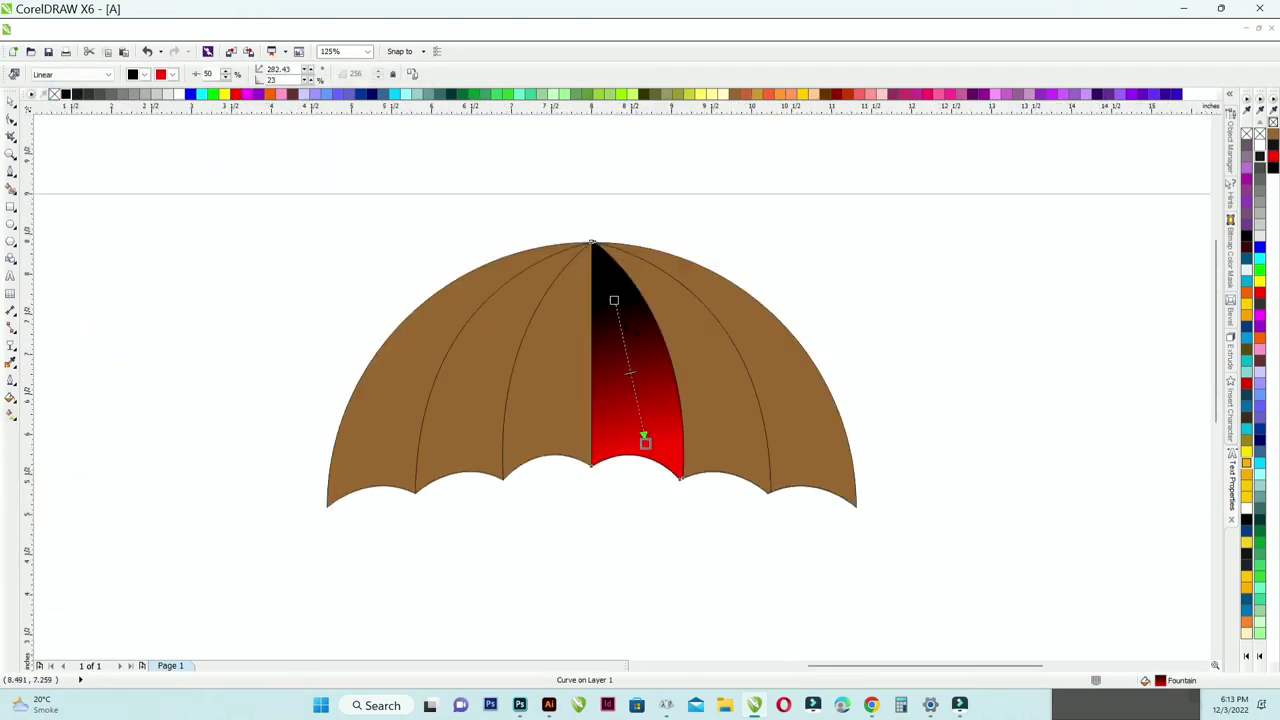
Float the RGB palette and give the second panel right of the center a linear gradient from light blue at the apex to blue.
scroll(620, 319, "up", 1)
left_click_drag(608, 281, 780, 591)
scroll(598, 337, "down", 2)
scroll(655, 327, "up", 2)
left_click(190, 94)
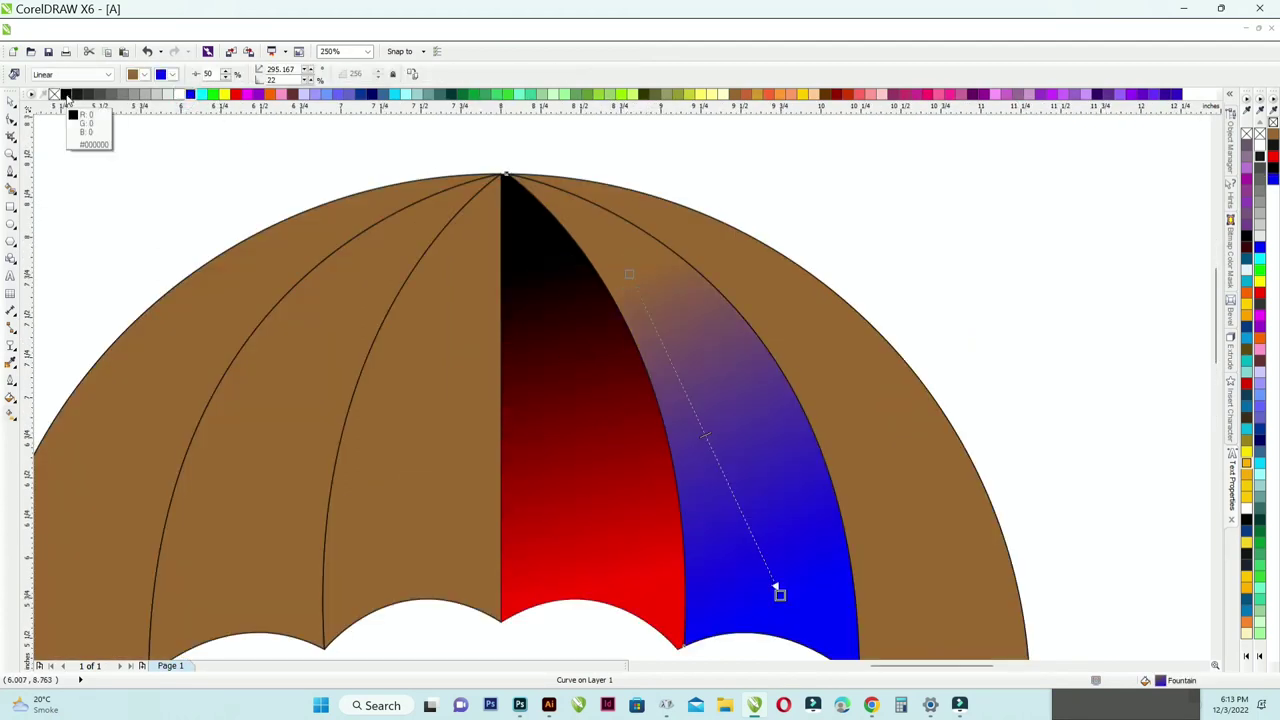
left_click_drag(621, 272, 630, 273)
left_click_drag(631, 273, 615, 242)
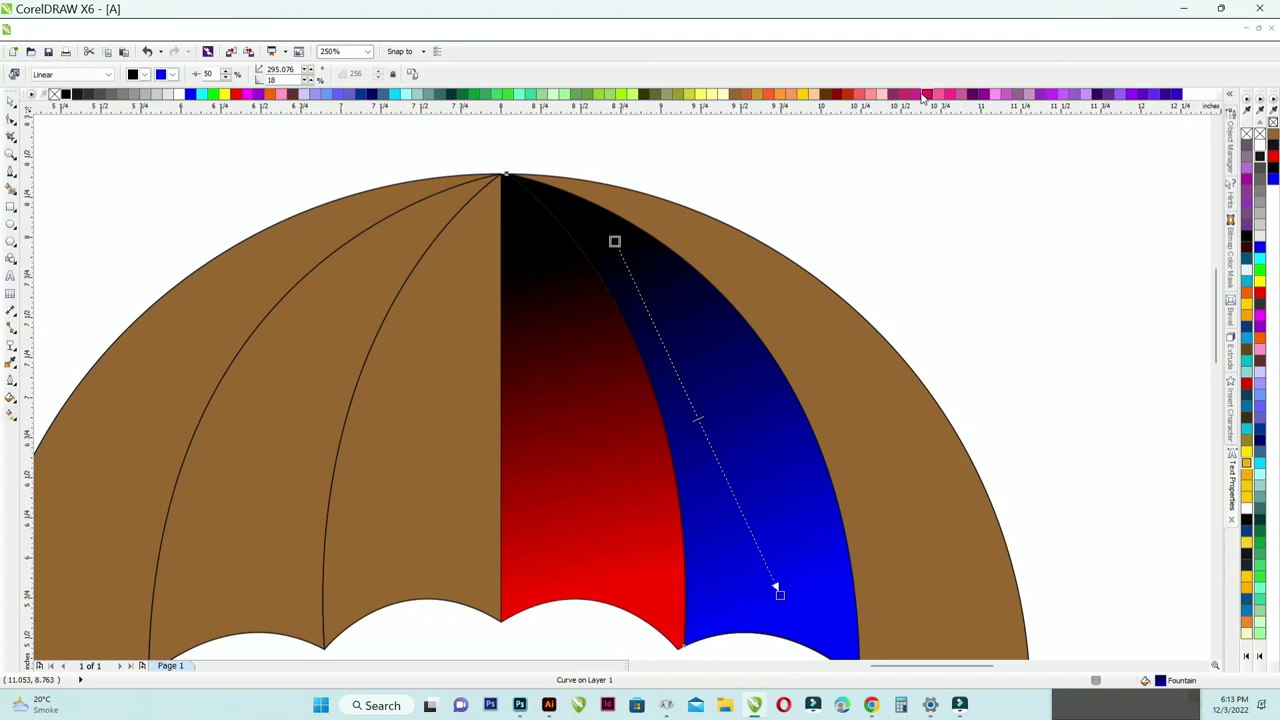
double_click(1260, 89)
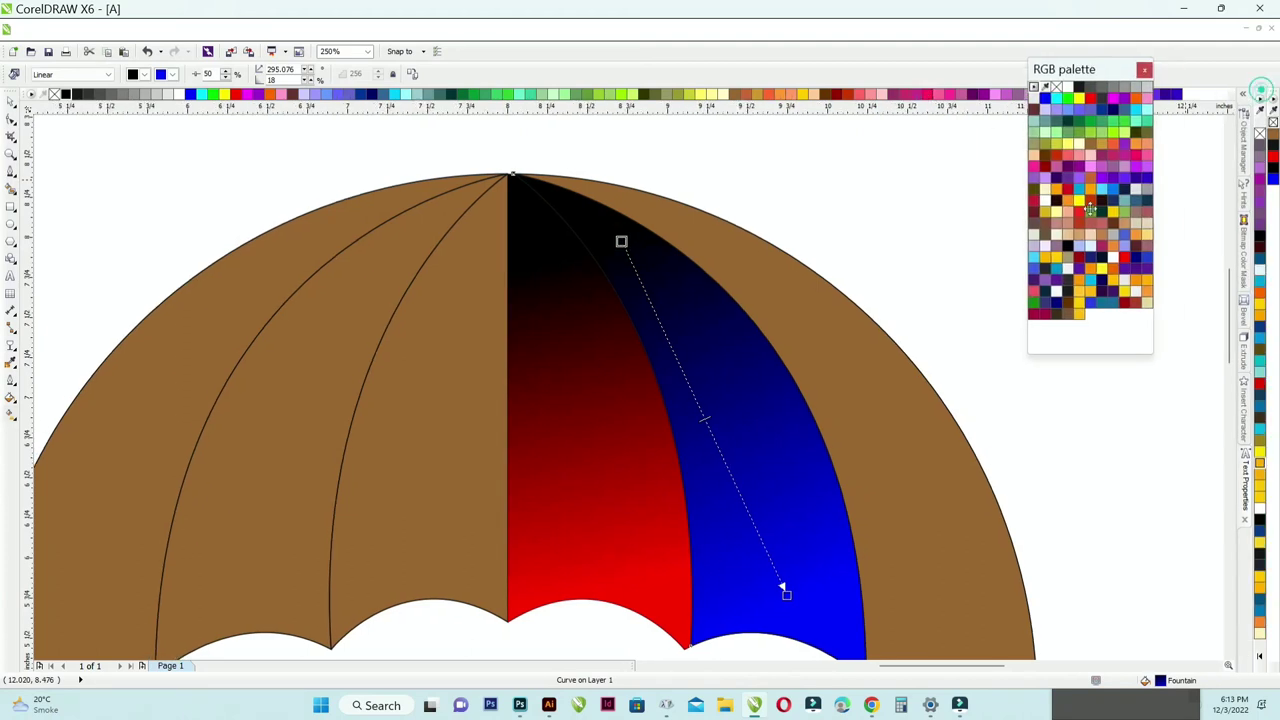
left_click(1111, 189)
Give the outer right panel a linear gradient from black near the apex to bright green at the lower edge.
scroll(681, 280, "down", 1)
left_click_drag(698, 261, 829, 457)
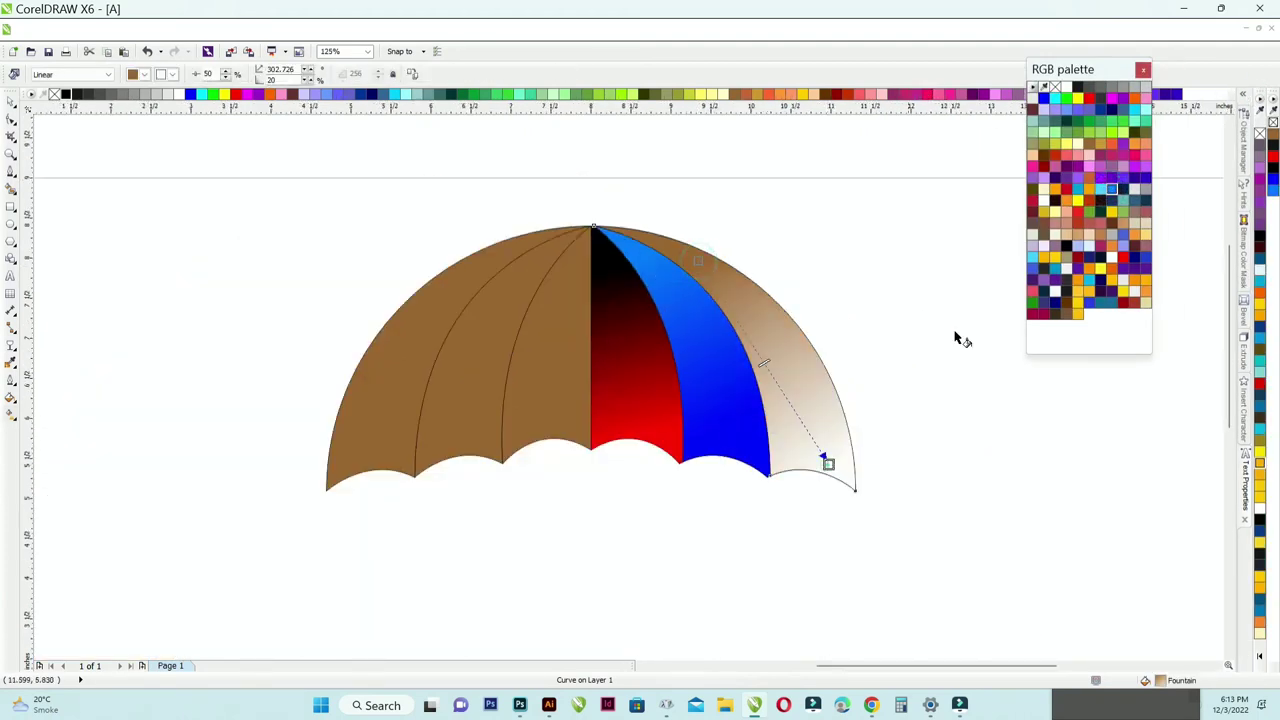
left_click(1066, 97)
scroll(703, 310, "up", 2)
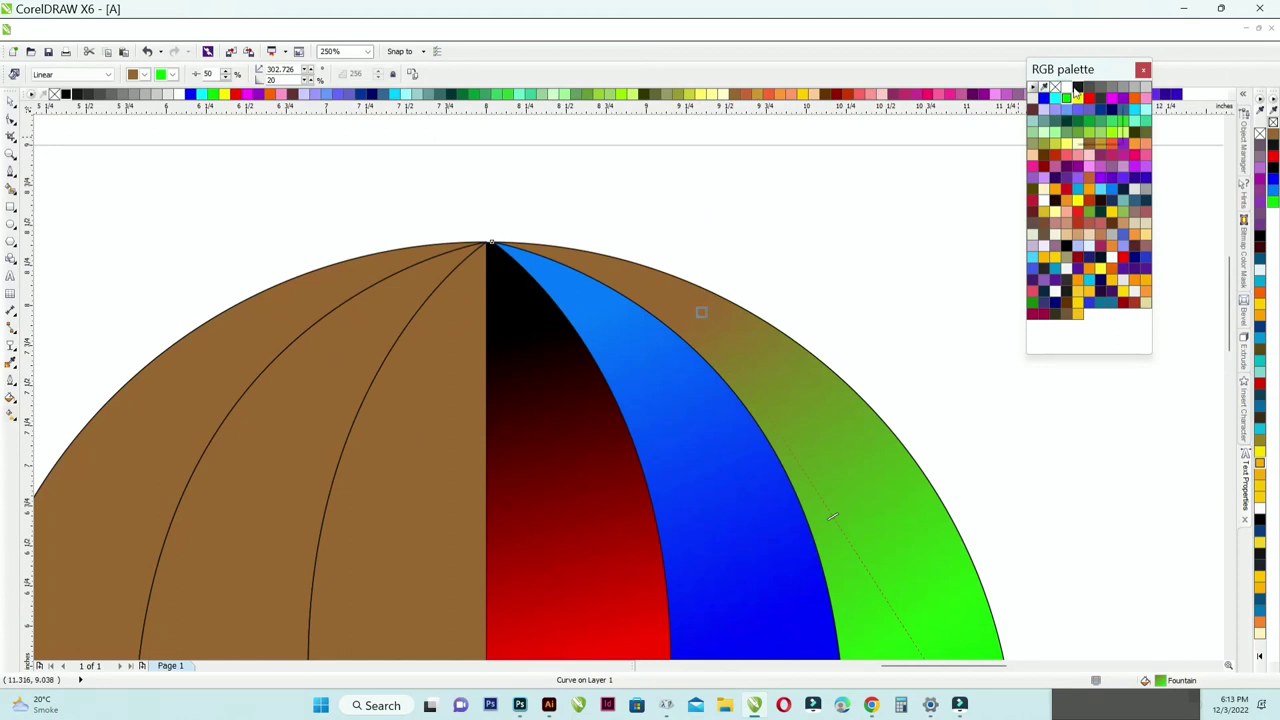
left_click(1075, 97)
Give the panel just left of the center a linear gradient from navy blue near the apex to cyan at the scallop.
scroll(617, 320, "down", 2)
scroll(617, 318, "up", 2)
left_click(625, 289)
left_click_drag(625, 250, 558, 540)
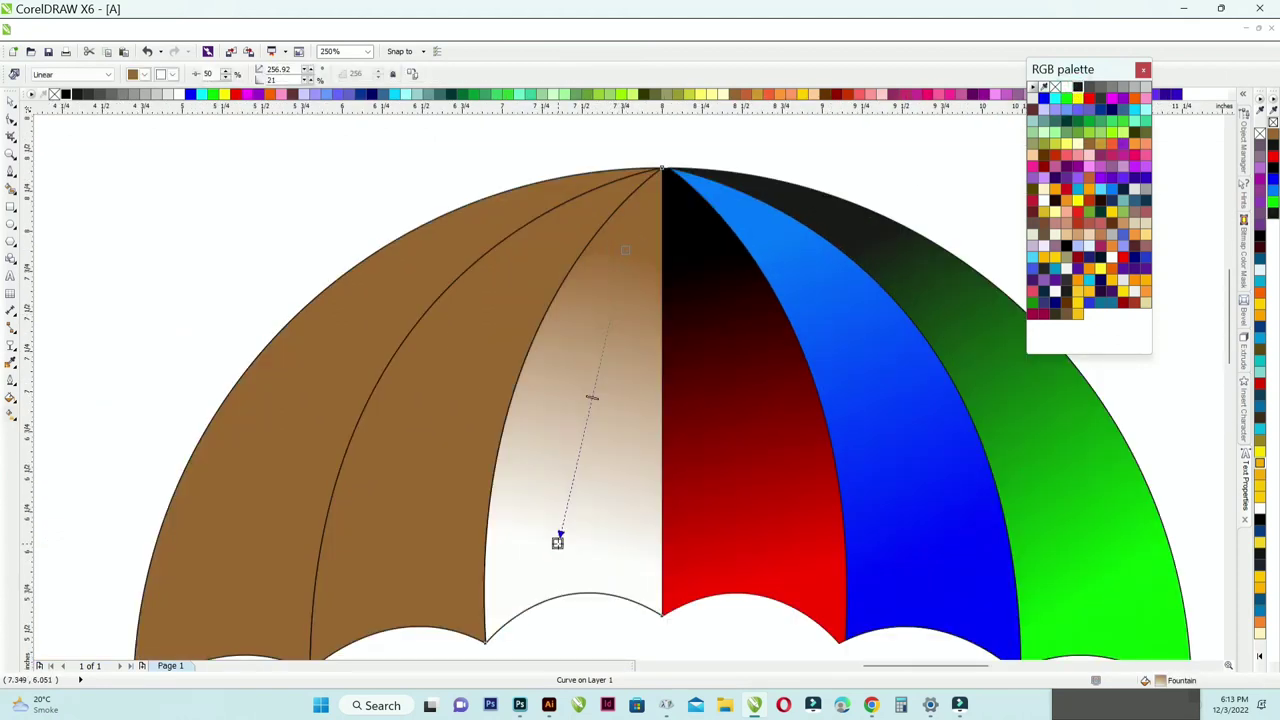
left_click(1055, 97)
left_click_drag(1075, 97, 623, 243)
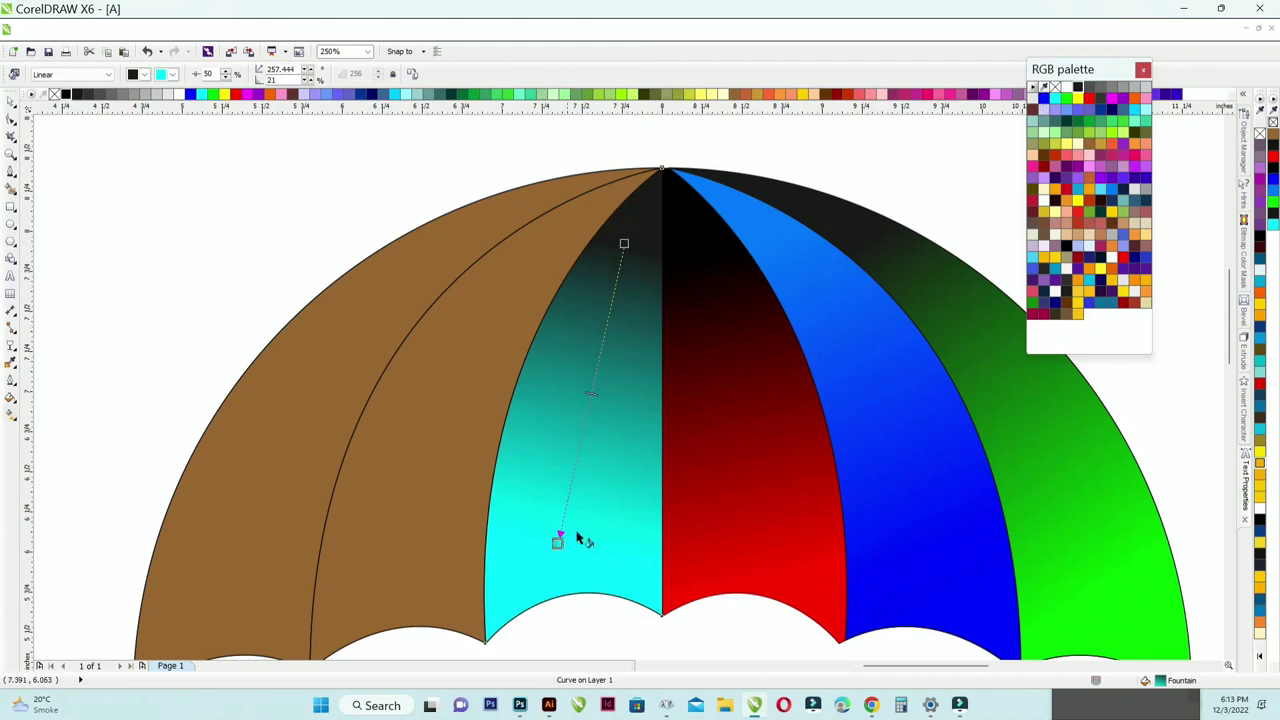
left_click(1113, 98)
key("ctrl+z")
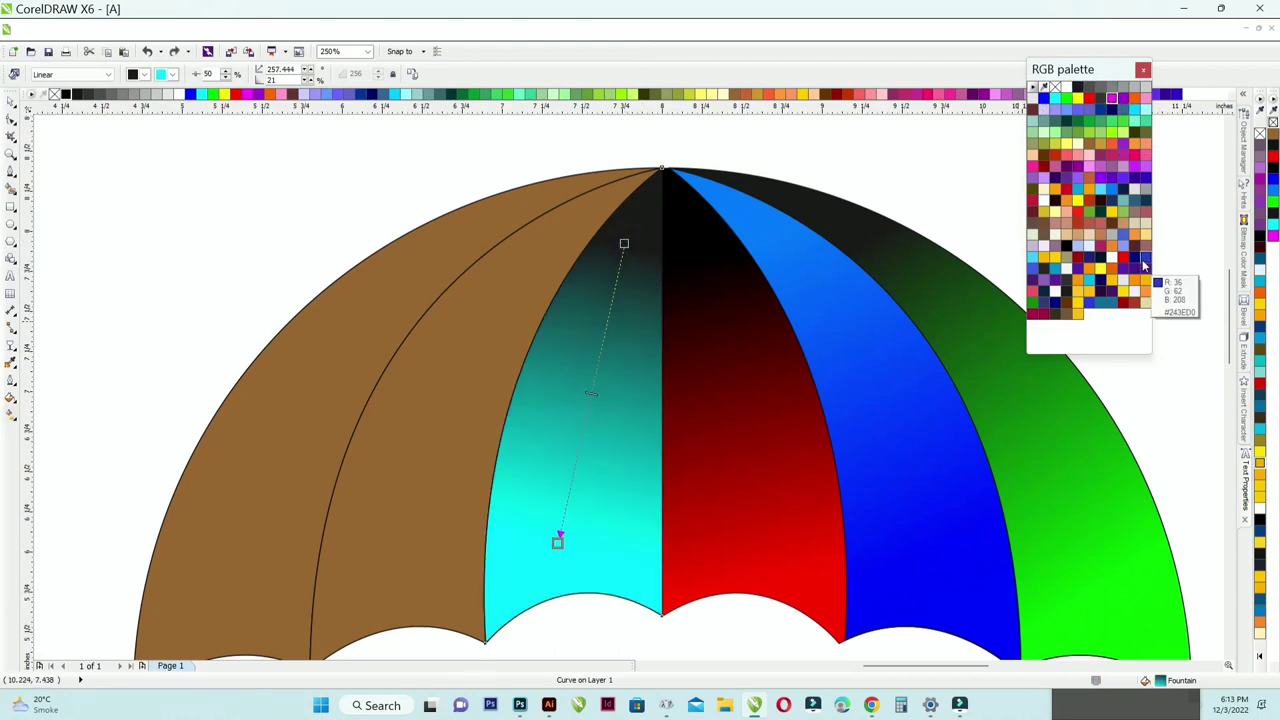
left_click_drag(637, 253, 626, 244)
Give the second panel left of the center a linear gradient from purple near the apex to magenta at the scallop.
scroll(629, 242, "down", 2)
left_click_drag(606, 181, 437, 513)
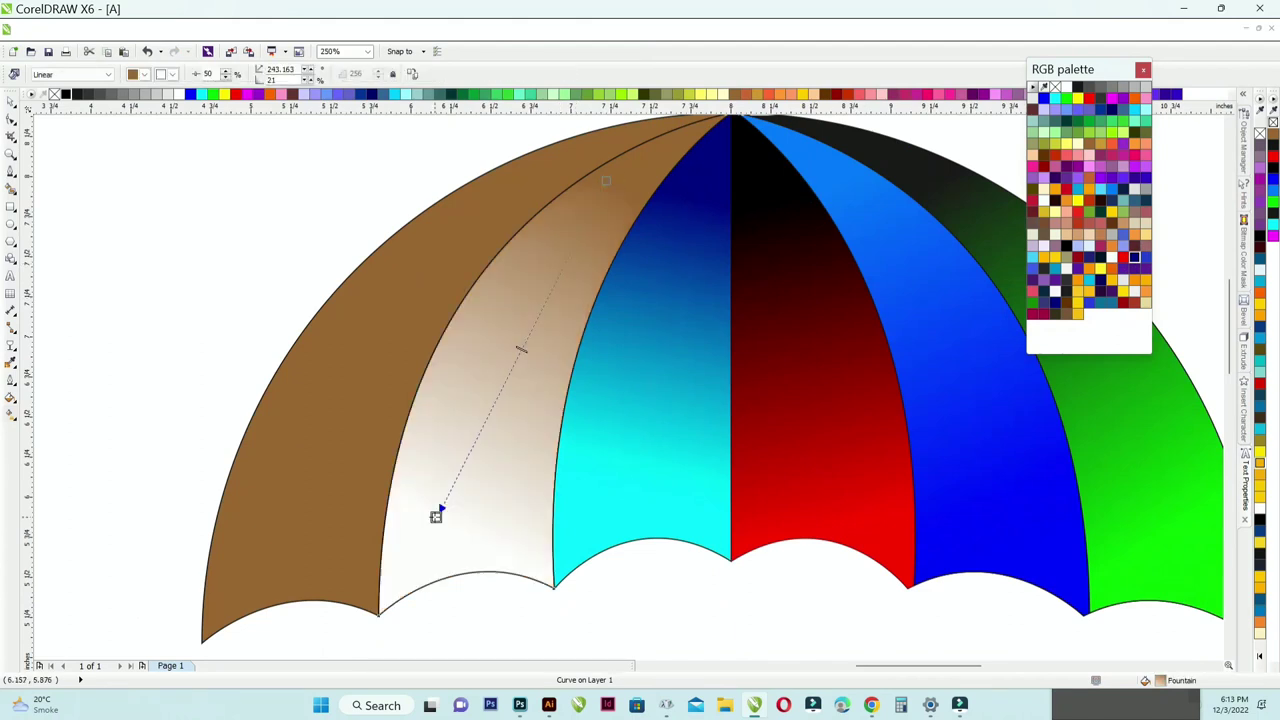
left_click(1066, 98)
left_click(1112, 97)
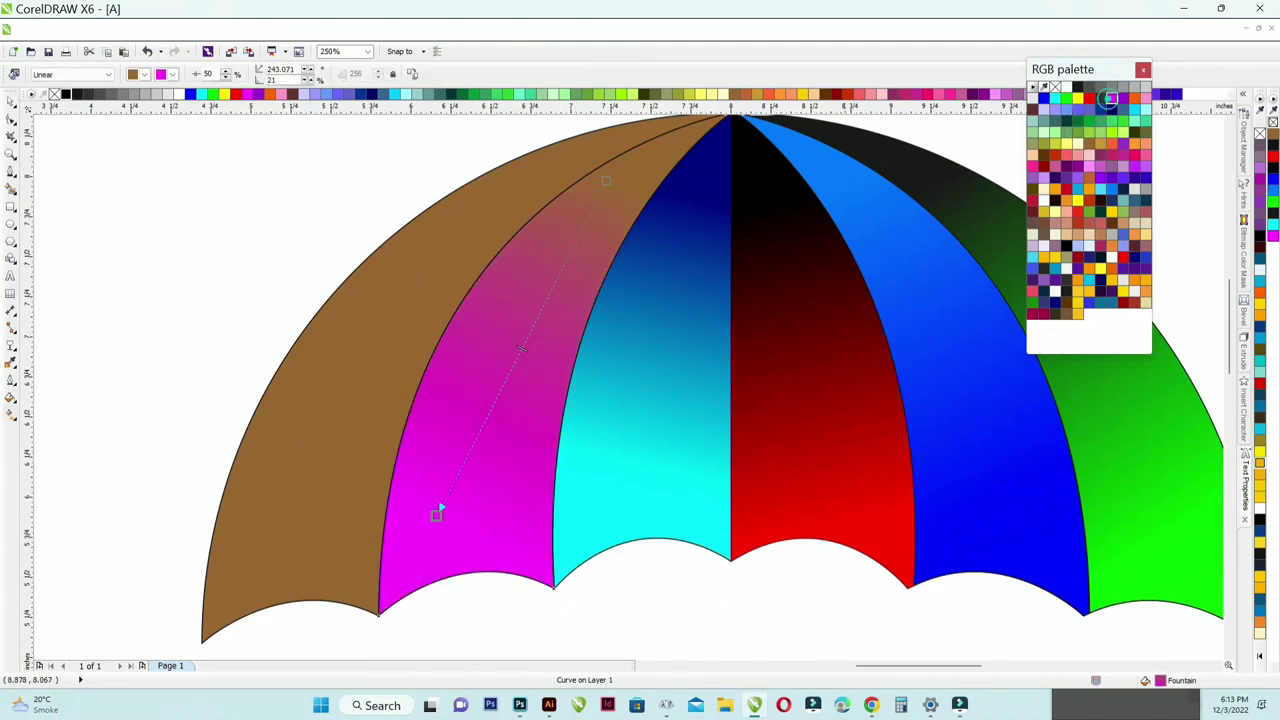
left_click(1122, 98)
Give the outer left panel a linear gradient from black near the apex to bright green at the lower edge.
scroll(625, 280, "down", 2)
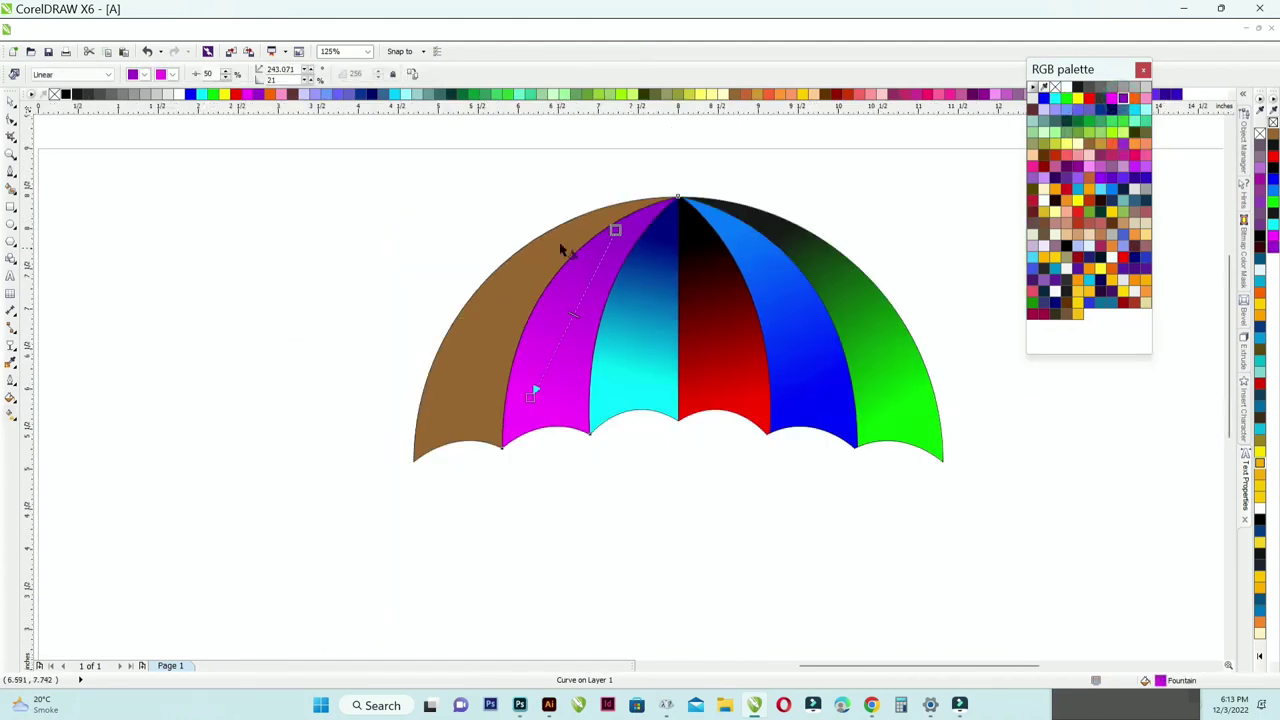
left_click(583, 231)
left_click_drag(447, 413, 445, 407)
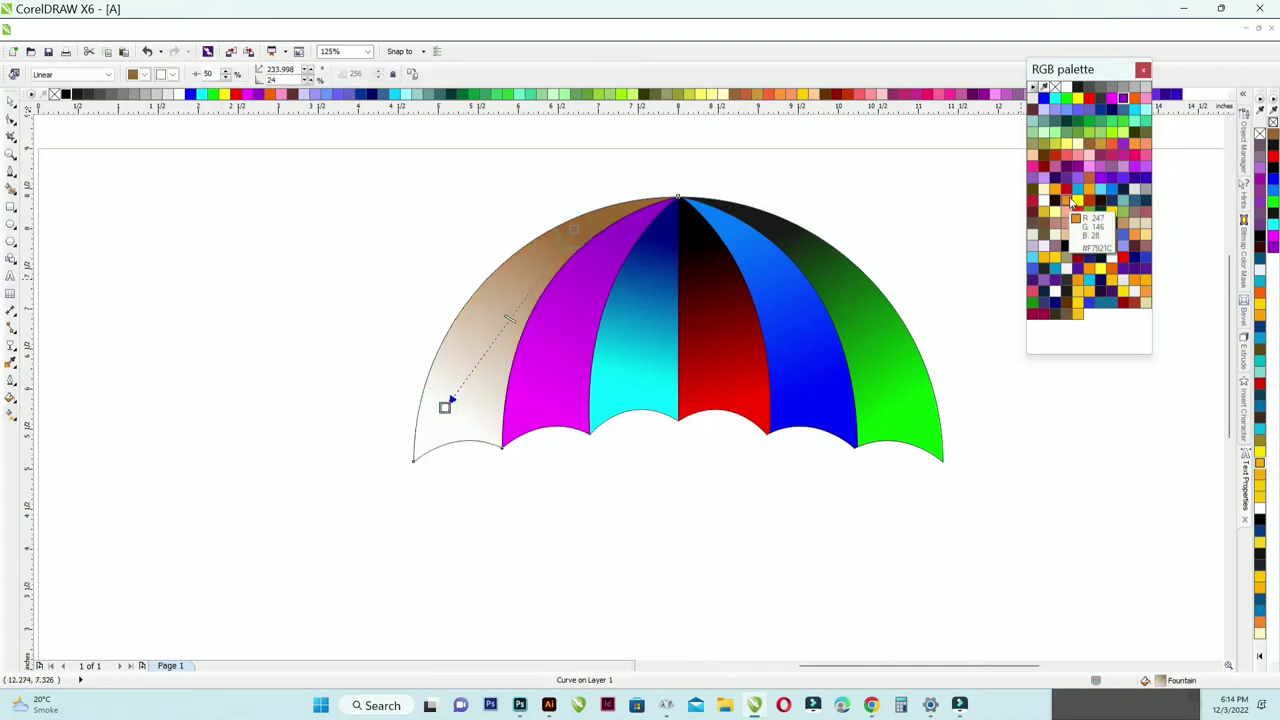
left_click(1108, 190)
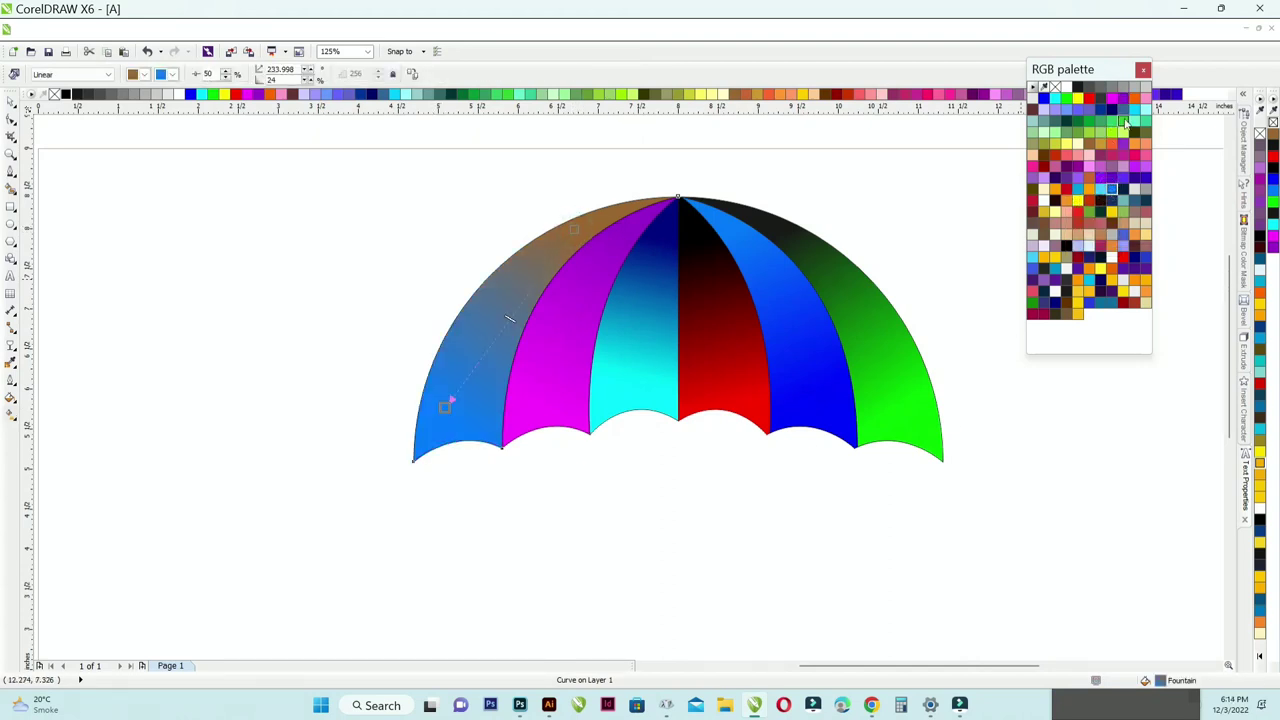
left_click(1123, 123)
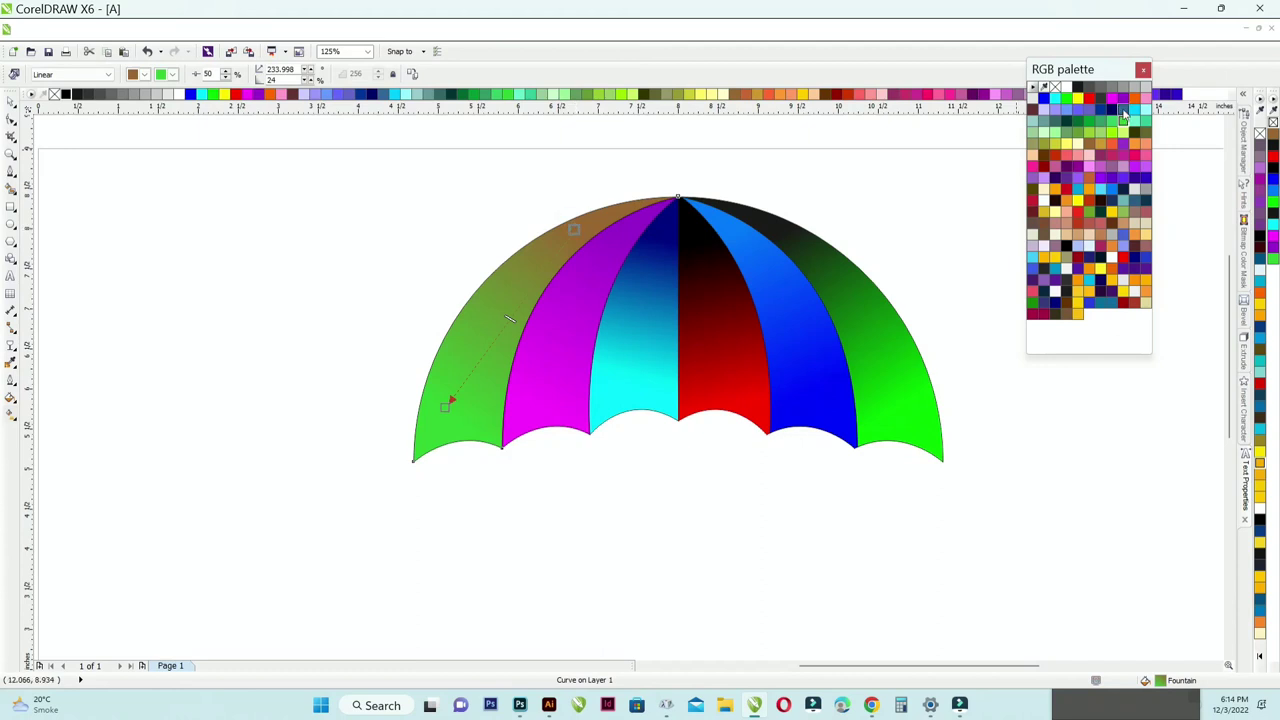
left_click(1078, 122)
scroll(600, 205, "up", 5)
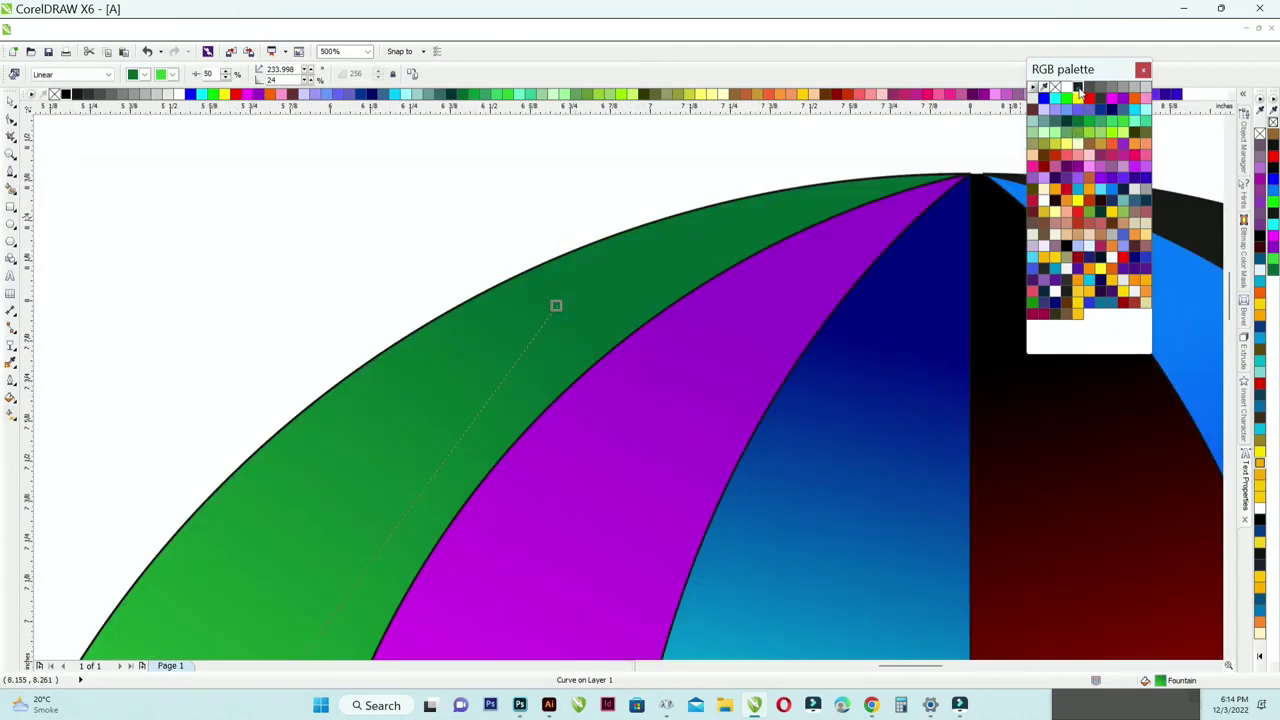
left_click(1079, 89)
scroll(230, 220, "down", 3)
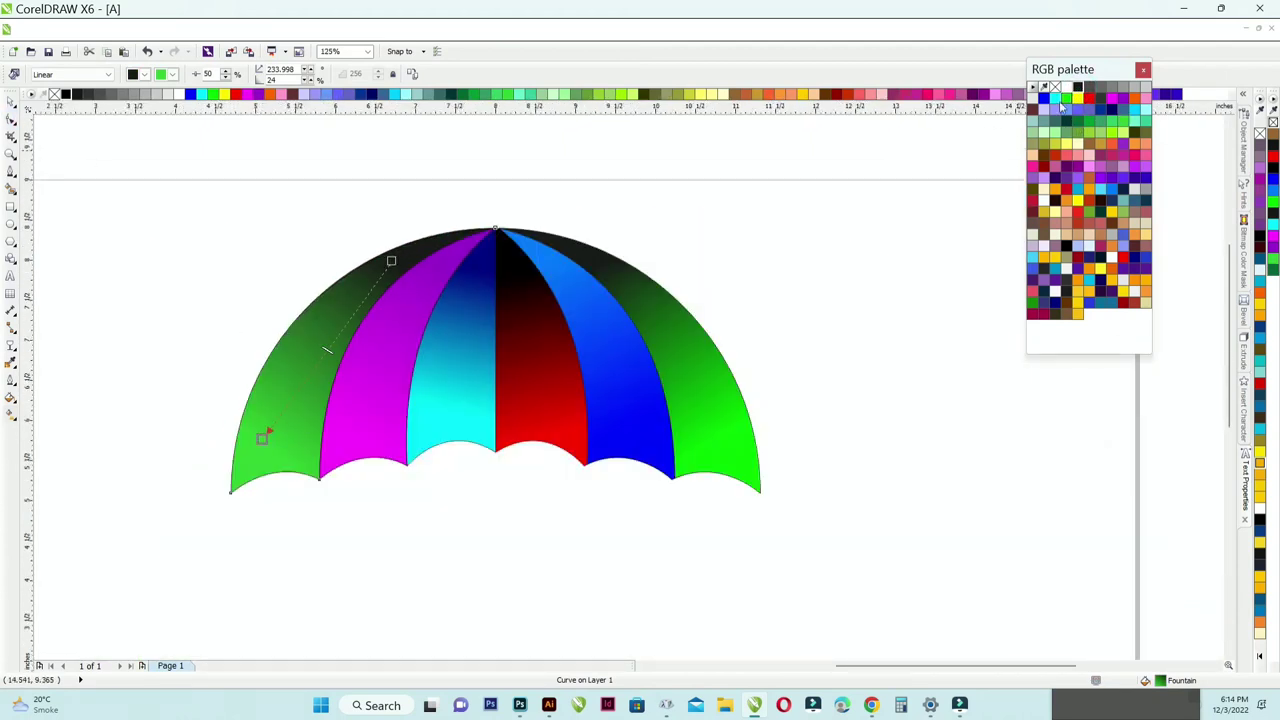
left_click(1068, 98)
Select all the canopy panels and remove their outlines.
left_click(10, 104)
left_click_drag(121, 137, 1096, 636)
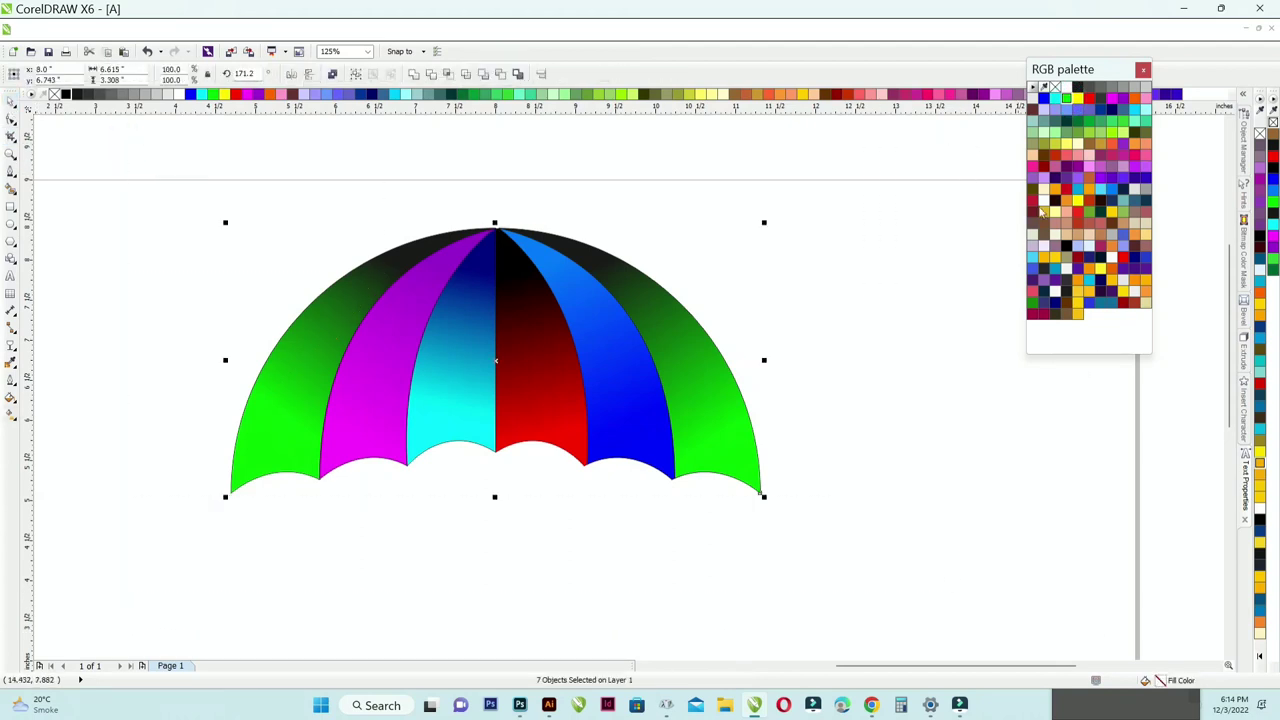
right_click(1057, 87)
left_click(863, 206)
scroll(362, 343, "up", 1)
scroll(604, 243, "down", 2)
scroll(490, 175, "up", 1)
left_click_drag(310, 154, 1006, 553)
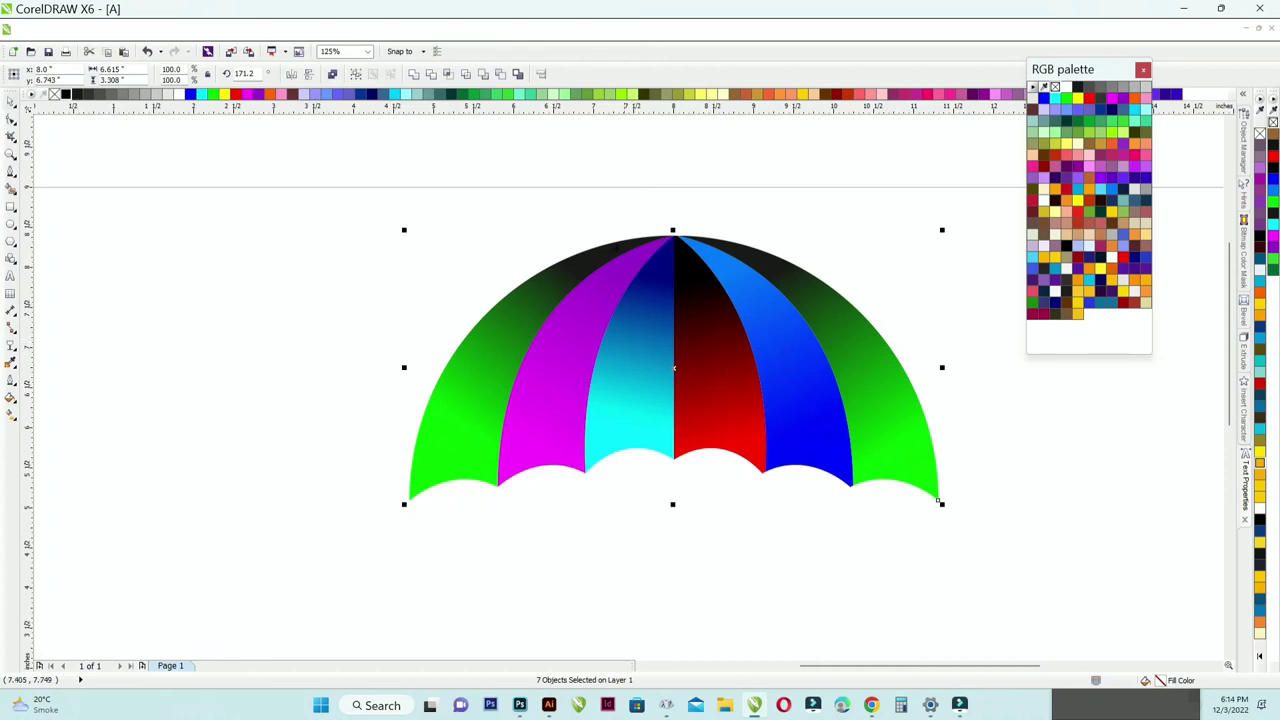
left_click(608, 188)
Draw a narrow vertical rectangle about 0.09 in wide and 7.1 in tall from the canopy's apex downward as the shaft.
left_click(10, 206)
left_click_drag(675, 240, 680, 635)
left_click(10, 104)
scroll(606, 329, "down", 2)
scroll(600, 370, "up", 3)
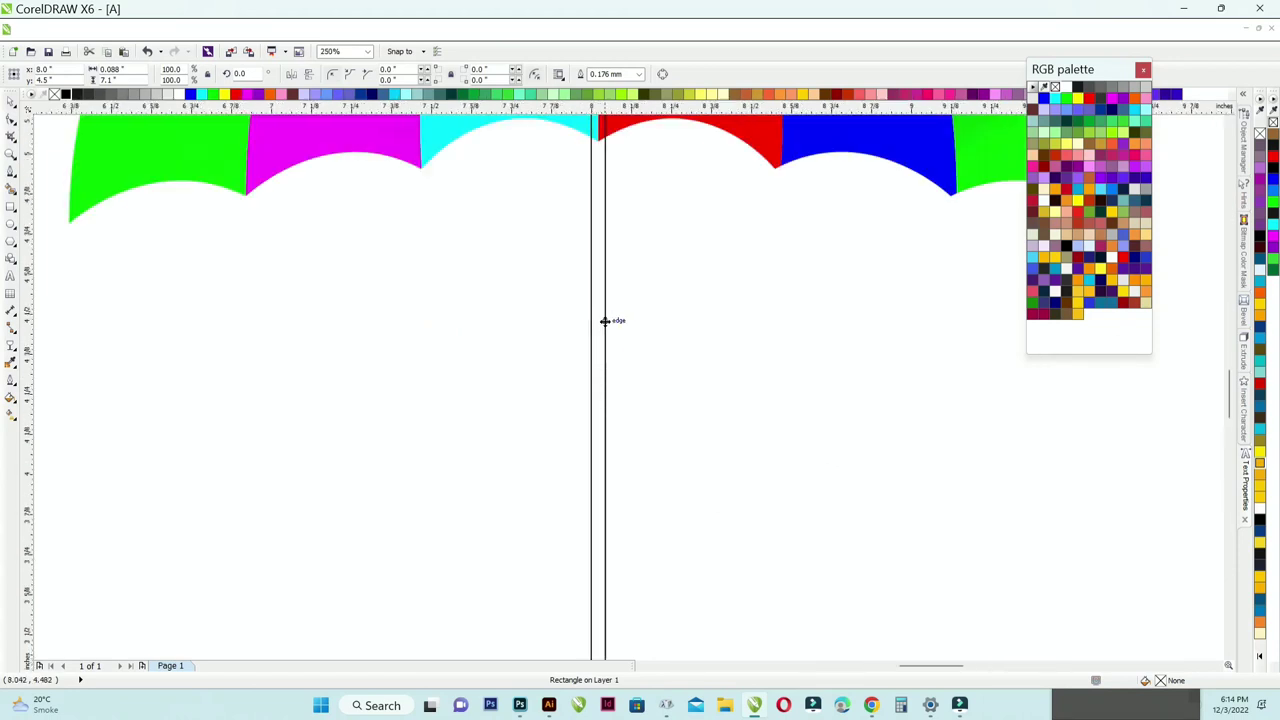
Widen the shaft to about 0.12 in behind the canopy and shorten it from the bottom to about 6.1 in.
scroll(604, 318, "up", 2)
scroll(618, 310, "down", 4)
scroll(612, 310, "up", 1)
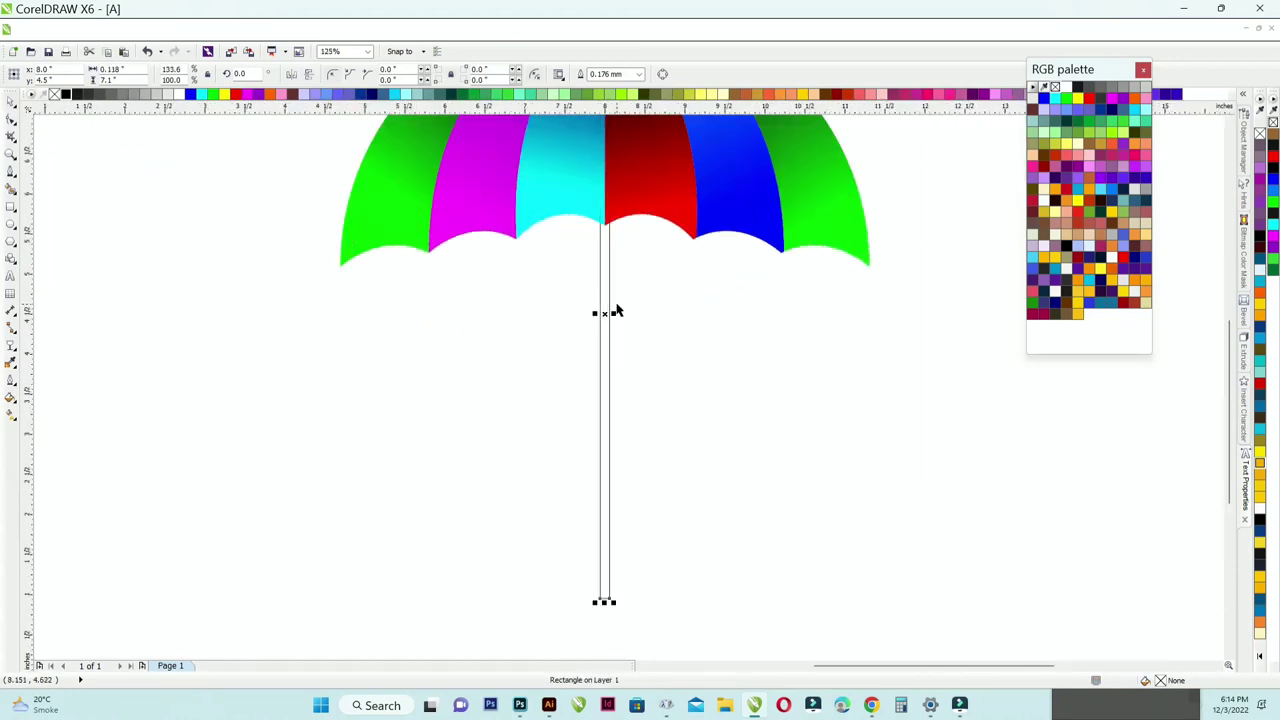
left_click_drag(602, 602, 600, 528)
scroll(600, 528, "down", 2)
Fill the shaft with a horizontal linear gradient from black to dark red and remove its outline.
scroll(600, 526, "up", 3)
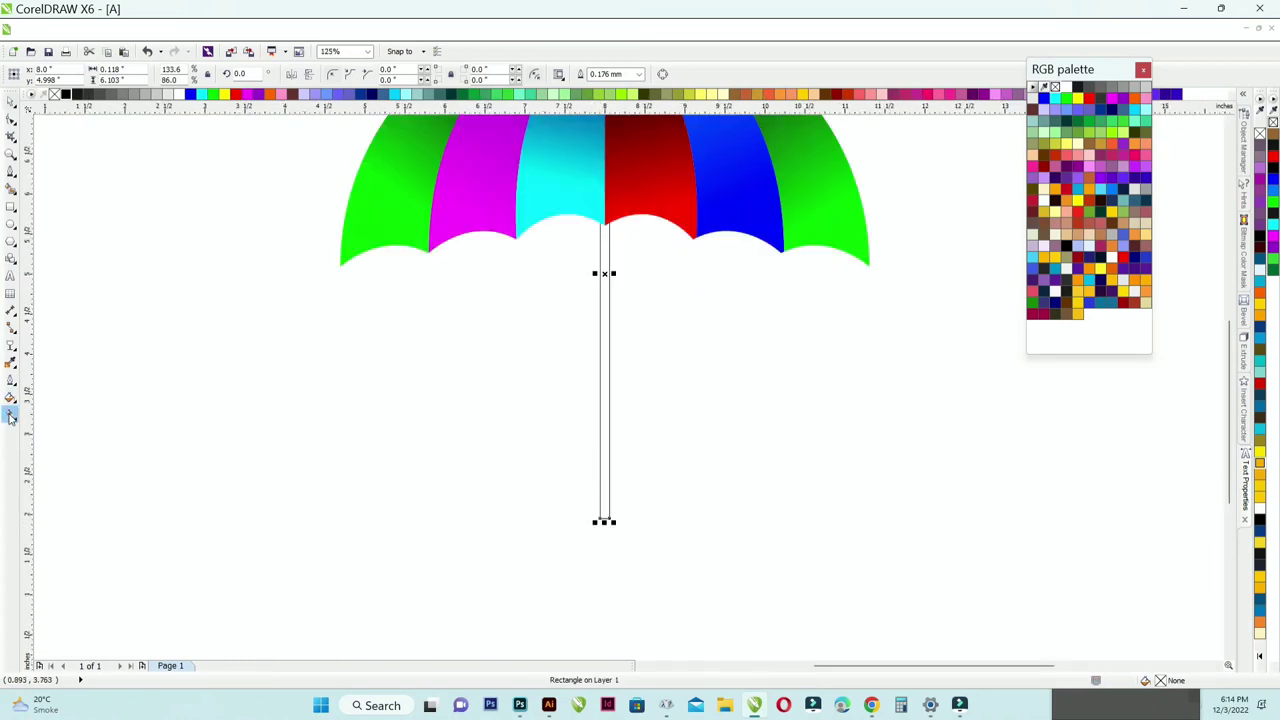
left_click(9, 418)
scroll(606, 395, "up", 3)
left_click_drag(508, 364, 508, 362)
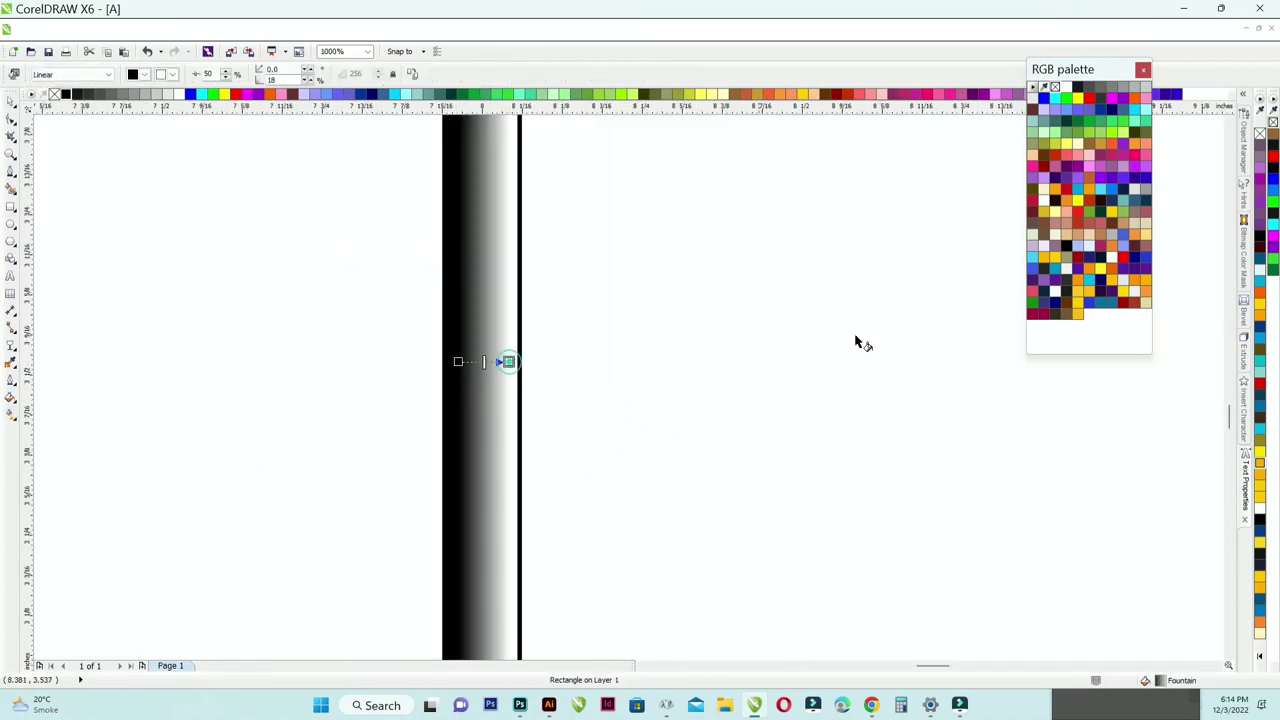
left_click(1122, 303)
key("space")
scroll(737, 366, "down", 3)
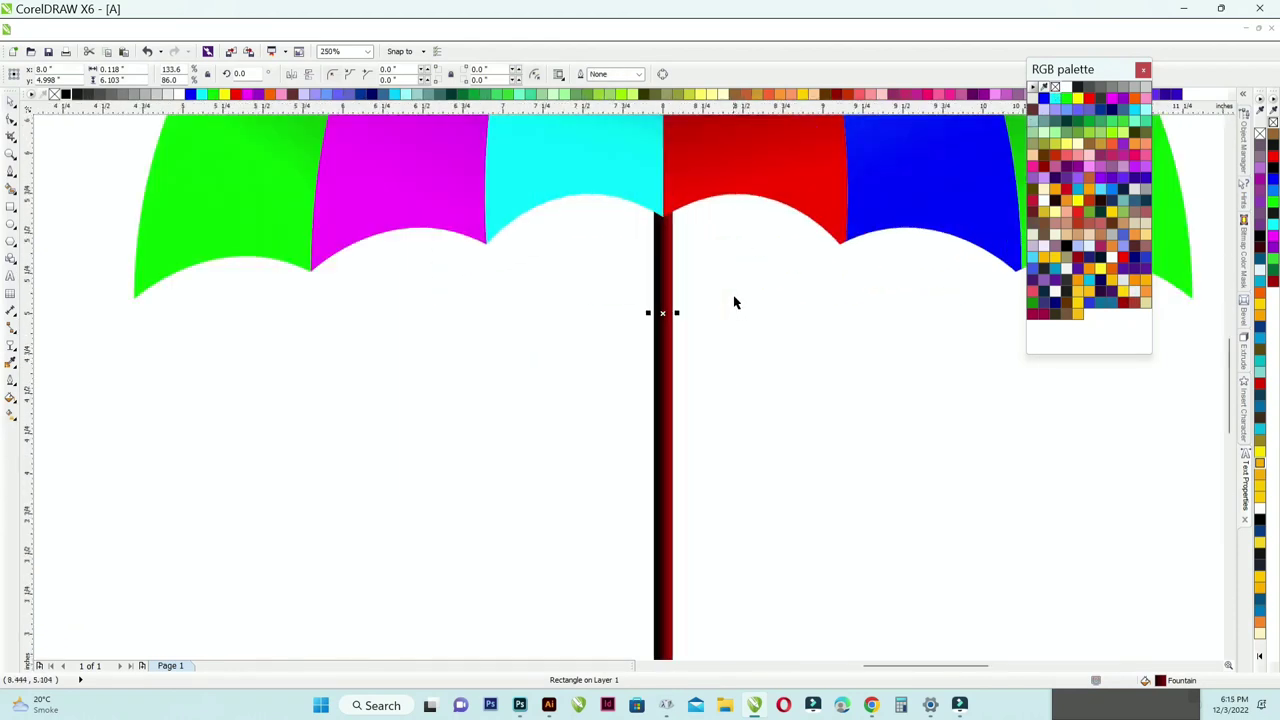
scroll(734, 302, "down", 3)
left_click(700, 495)
scroll(654, 446, "up", 2)
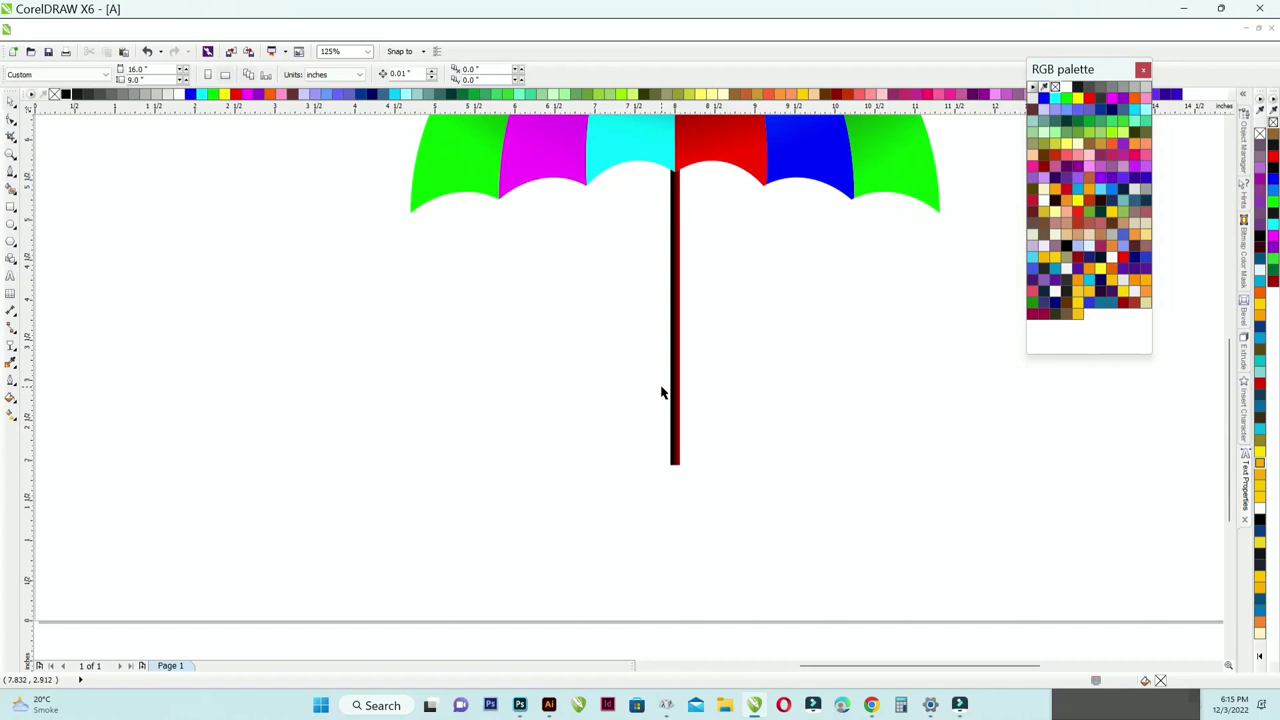
scroll(676, 410, "down", 2)
scroll(677, 429, "up", 5)
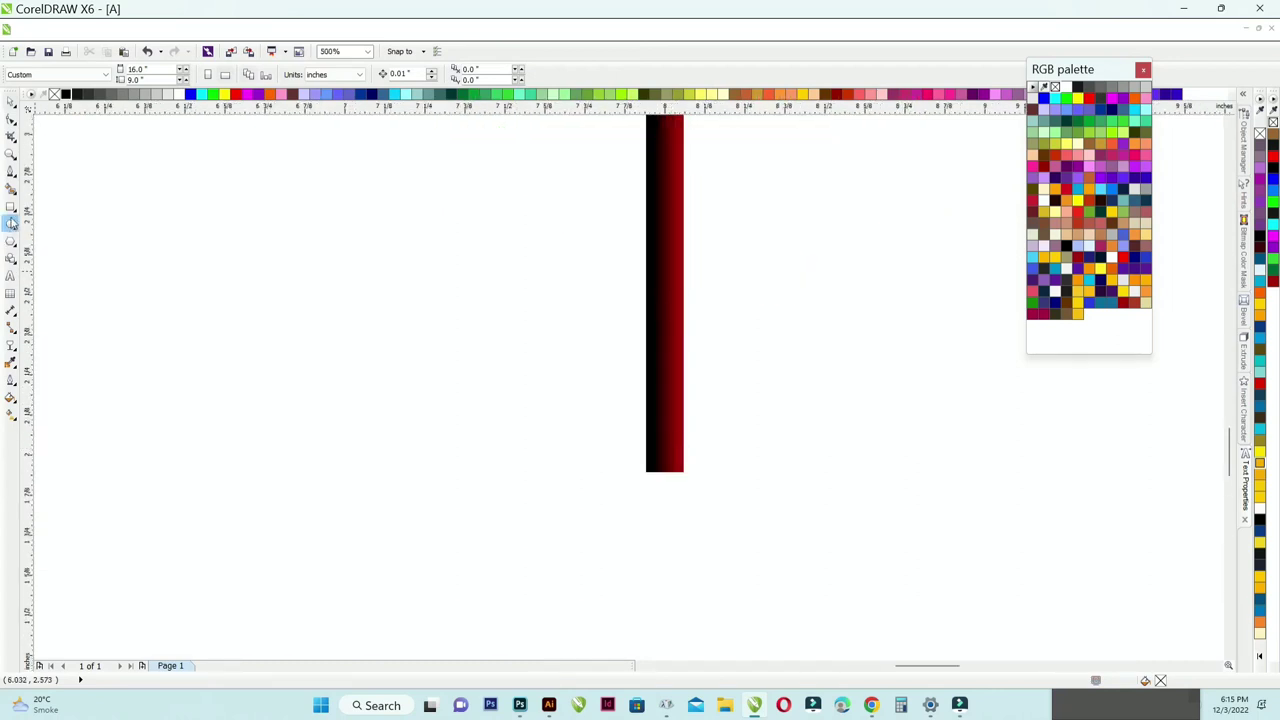
Draw a circle about 0.894 in wide centered on the shaft's lower end.
key("F7")
scroll(672, 472, "up", 1)
scroll(600, 370, "down", 1)
mouse_move(630, 425)
left_mouse_down()
mouse_move(694, 528)
mouse_move(740, 572)
left_mouse_up()
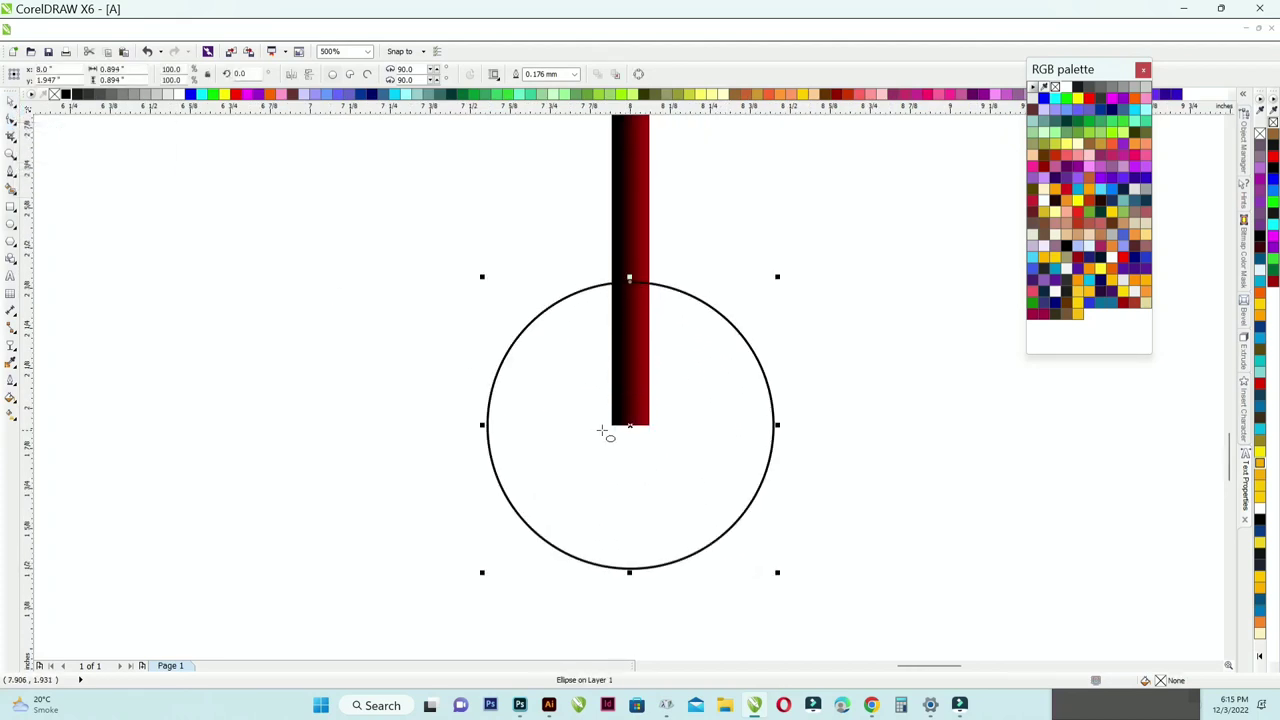
Shift the circle right to x 8.383 in and create a smaller concentric copy inside it to form a ring.
left_click_drag(548, 436, 676, 437)
left_click_drag(900, 277, 838, 322)
Select both circles and move them together to the right, clear of the shaft.
scroll(757, 305, "up", 1)
left_click(750, 262, "shift")
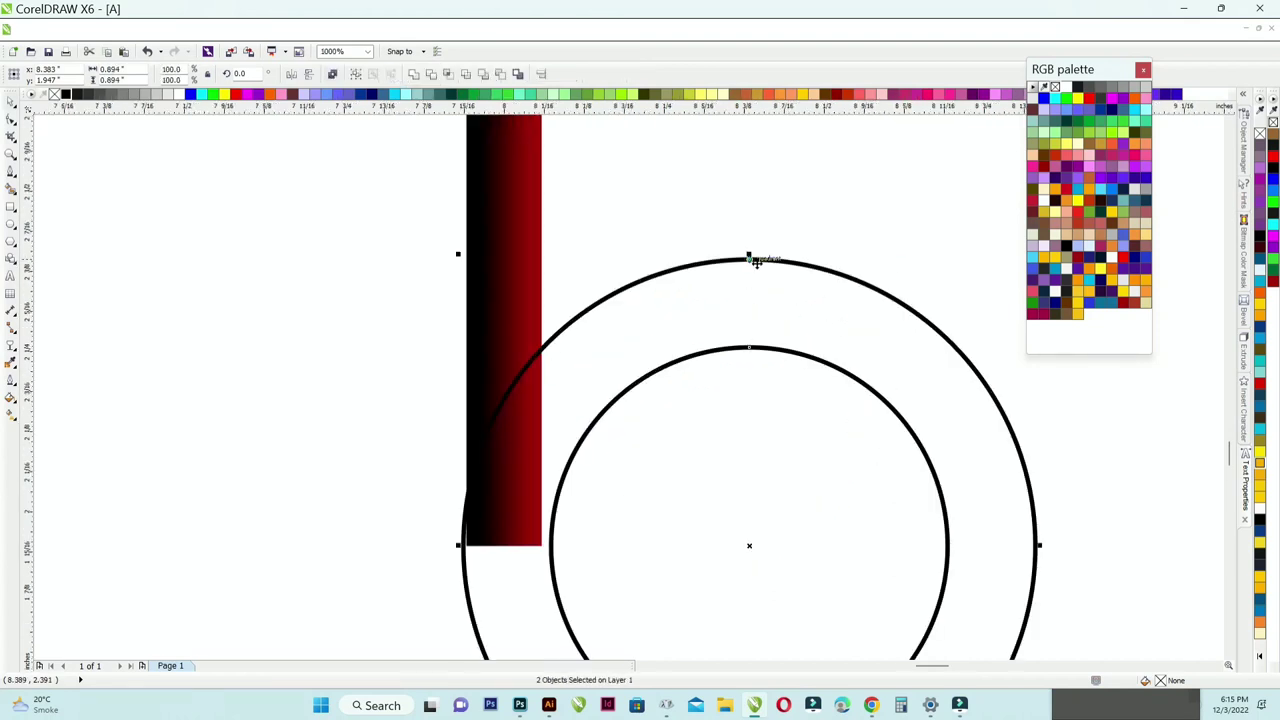
left_click_drag(699, 264, 677, 263)
scroll(674, 225, "down", 1)
scroll(677, 290, "down", 1)
left_click_drag(659, 355, 734, 358)
Draw a rectangle covering the upper halves of both circles and Smart Fill the ring's lower half in brown.
left_click(11, 207)
left_click_drag(637, 221, 860, 359)
left_click(11, 192)
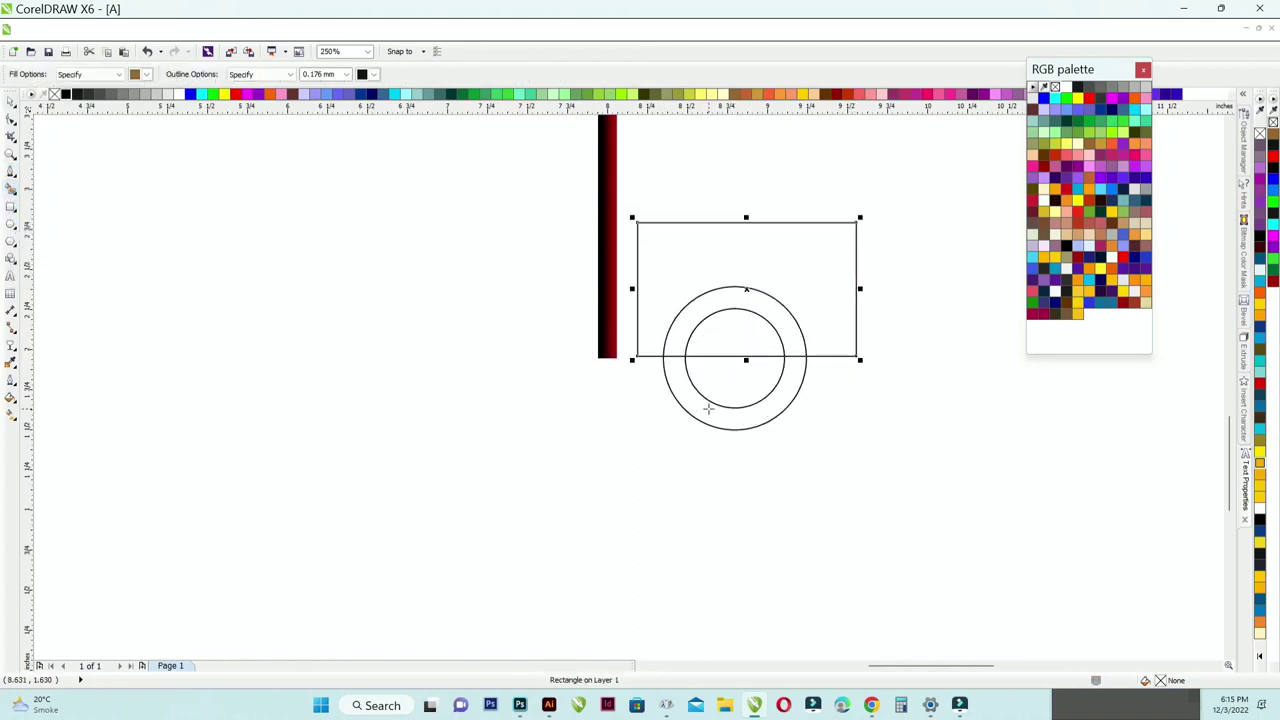
left_click(708, 409)
Raise the rectangle's lower edge above the circles' center and Smart Fill the short ring section on the right side.
left_click(9, 100)
left_click(848, 449)
scroll(830, 337, "up", 1)
left_click_drag(837, 343, 839, 297)
left_click(11, 190)
left_click(755, 355)
Delete the construction rectangle and circles, and weld the two brown ring pieces into one hook.
key("space")
key("Delete")
left_click(647, 290)
key("Delete")
left_click_drag(472, 264, 879, 542)
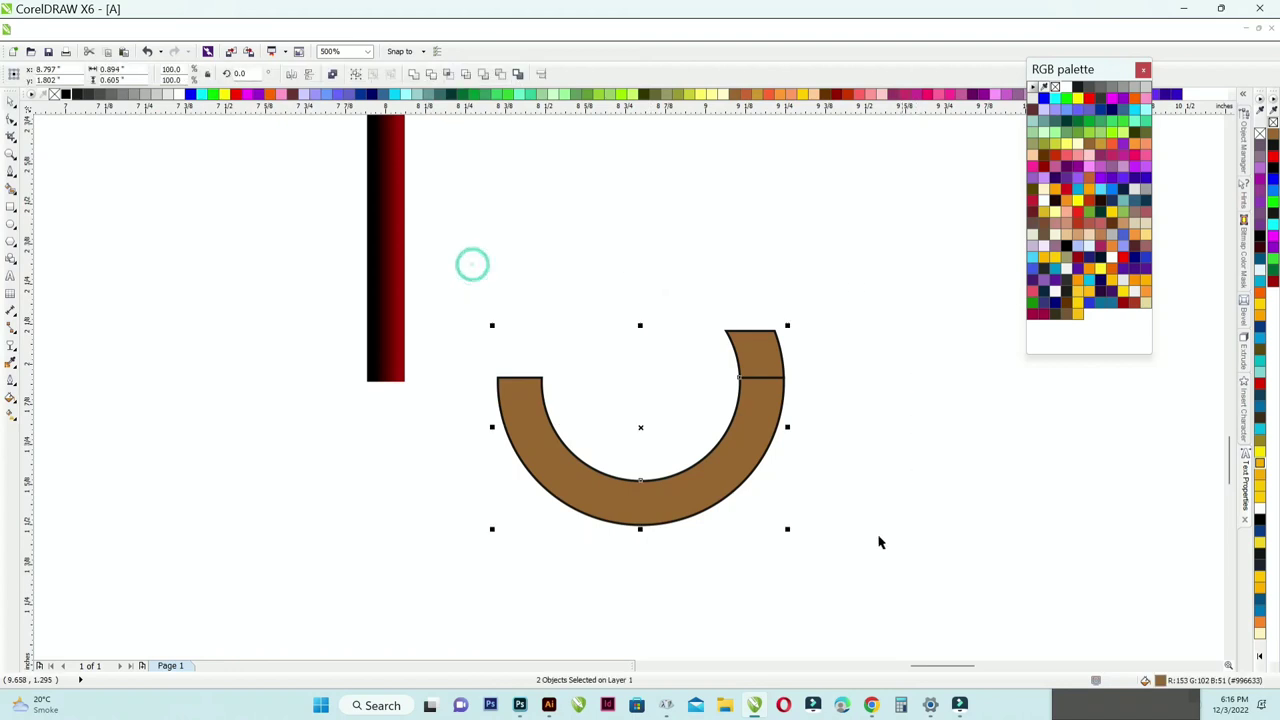
left_click(414, 78)
Move the brown hook onto the shaft's lower end and remove its outline.
left_click_drag(502, 434, 397, 420)
scroll(529, 419, "down", 1)
scroll(589, 422, "down", 1)
left_click(749, 279)
key("F4")
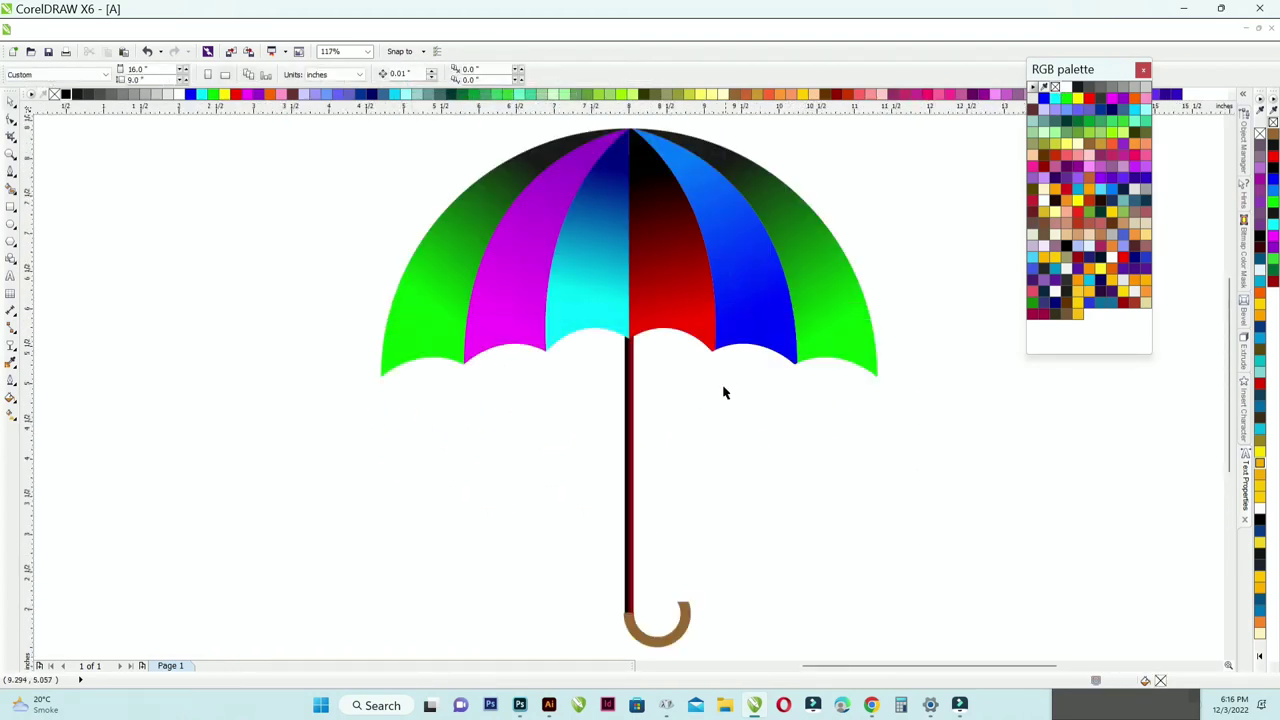
Fill the hook handle with a horizontal linear gradient from brown to black.
scroll(586, 403, "up", 5)
left_click(512, 432)
left_click_drag(506, 460, 557, 526)
key("ctrl+z")
left_click_drag(766, 543, 600, 546)
key("ctrl+z")
left_click_drag(926, 522, 926, 520)
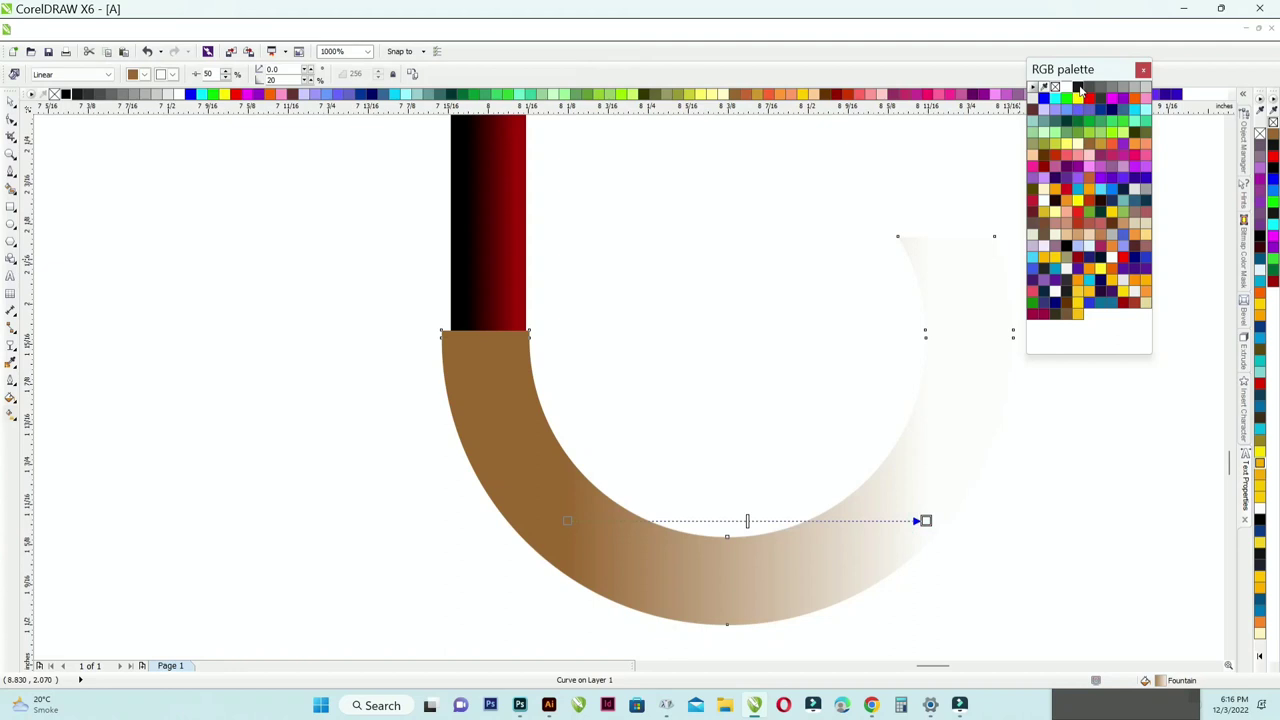
left_click(1079, 88)
left_click(11, 102)
left_click(71, 215)
Draw a flat ellipse about 0.137 by 0.028 in across the handle's top, filled dark brown (#663333) without an outline.
scroll(503, 337, "up", 2)
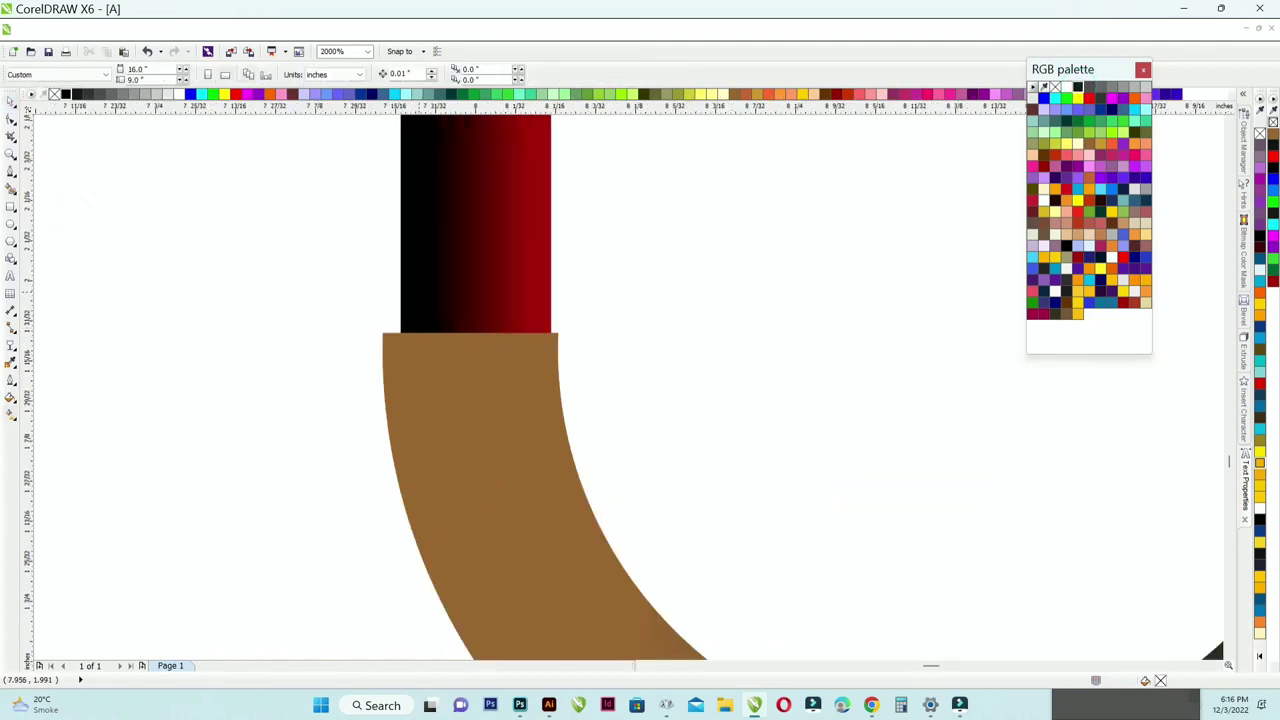
left_click(14, 211)
left_click(14, 228)
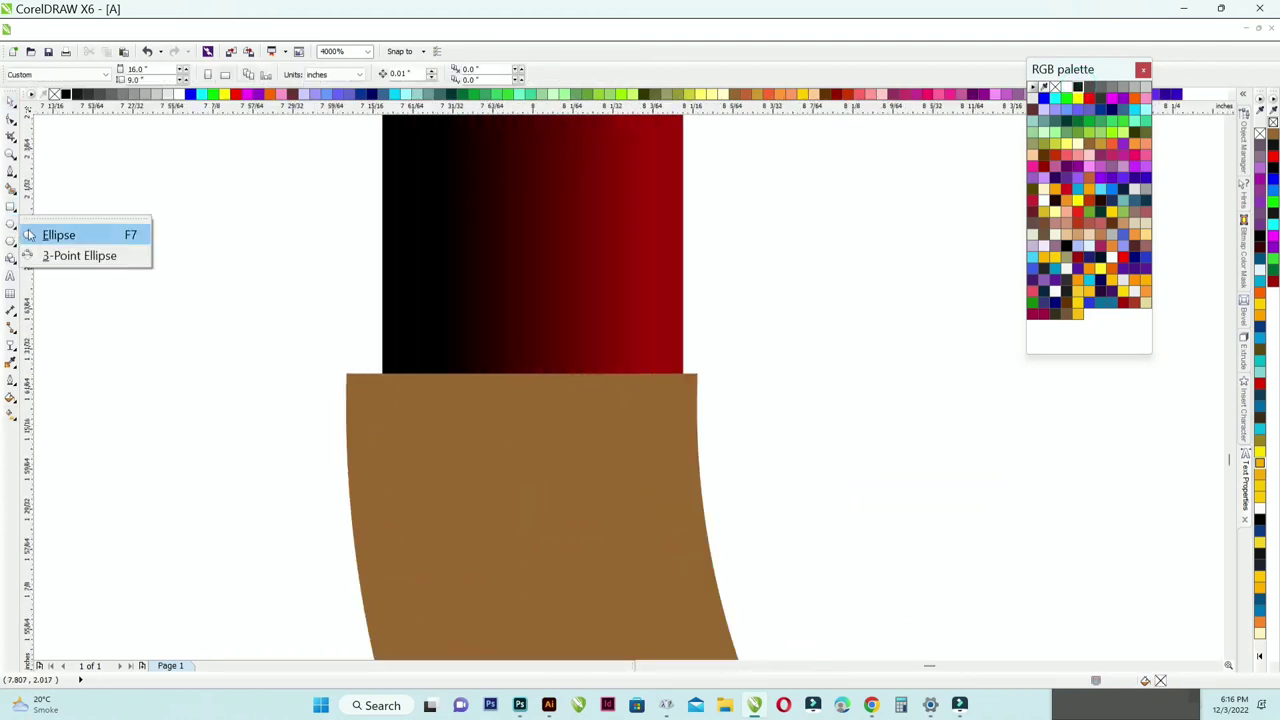
left_click(40, 235)
left_click_drag(349, 375, 697, 445)
key("ctrl+z")
right_click(55, 93)
left_click(65, 93)
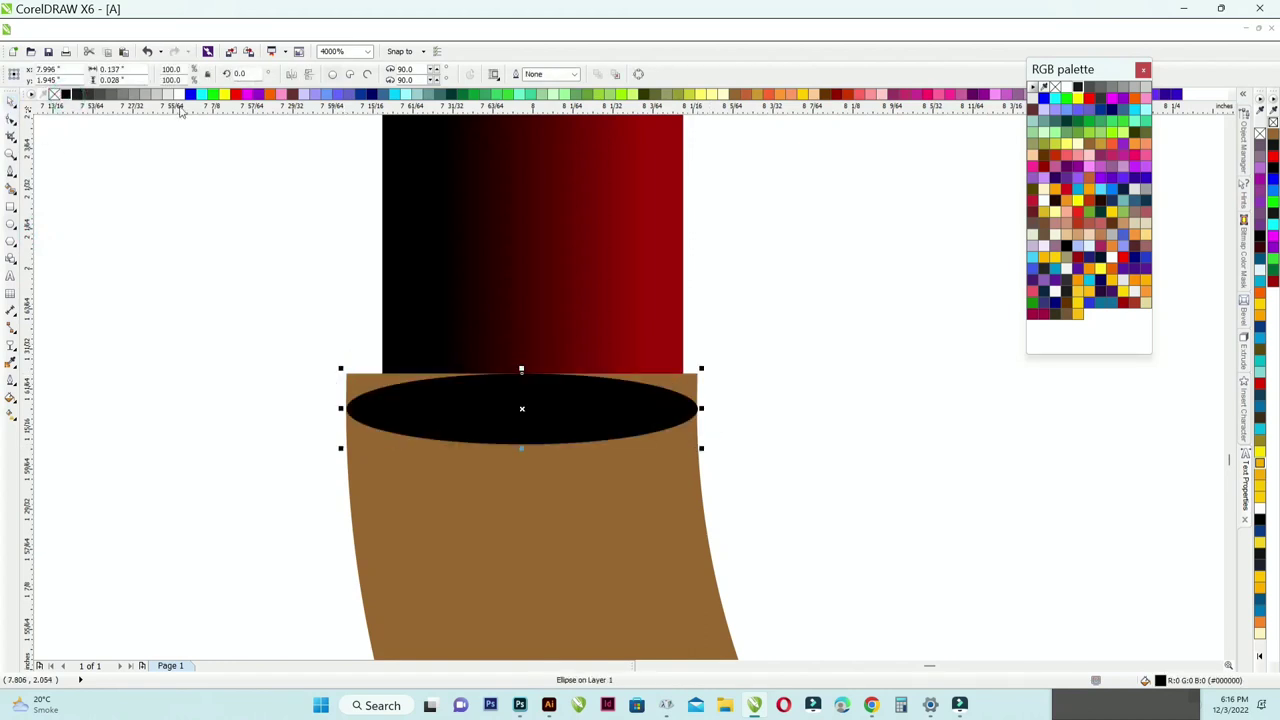
left_click(293, 94)
Enlarge the ellipse's height to about 0.051 in around the handle's top edge and send it behind the shaft and handle.
left_click_drag(521, 369, 491, 348)
key("ctrl+Page_Down")
key("ctrl+Page_Down")
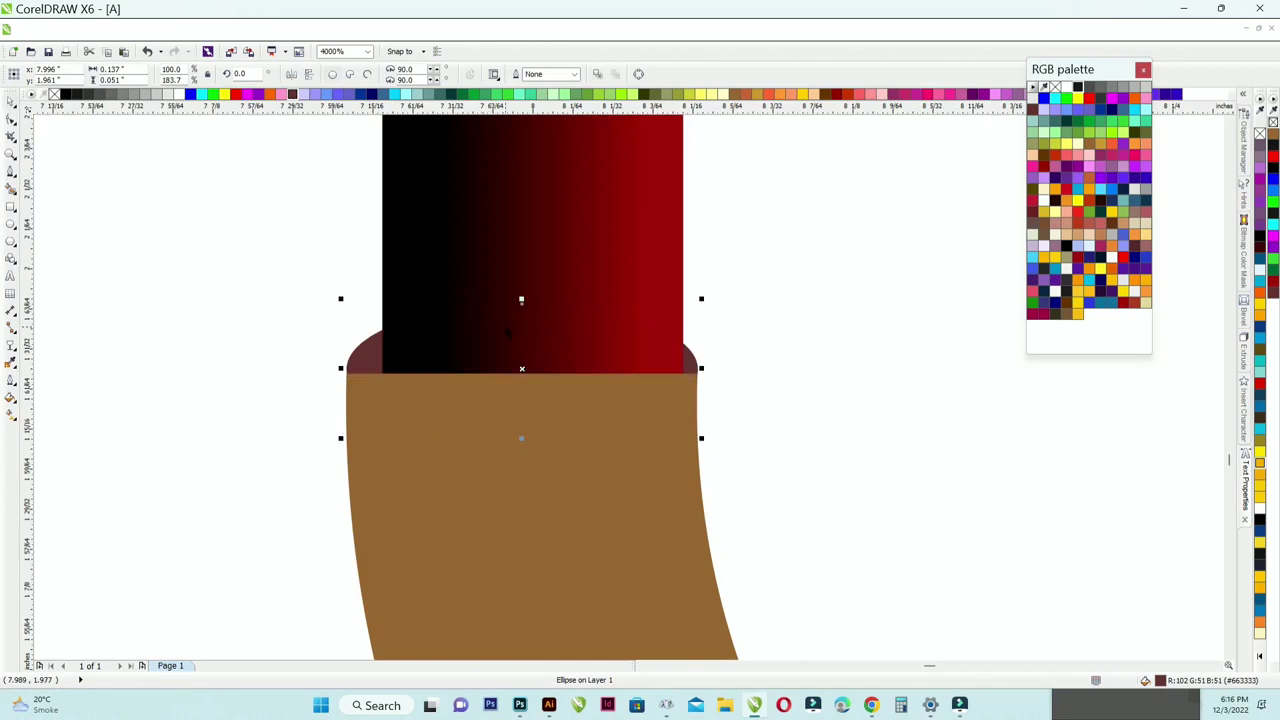
Place an unfilled, black-outlined copy of the ellipse in front and Smart Fill its lower half over the handle.
key("shift+Page_Up")
left_click(54, 94)
right_click(66, 94)
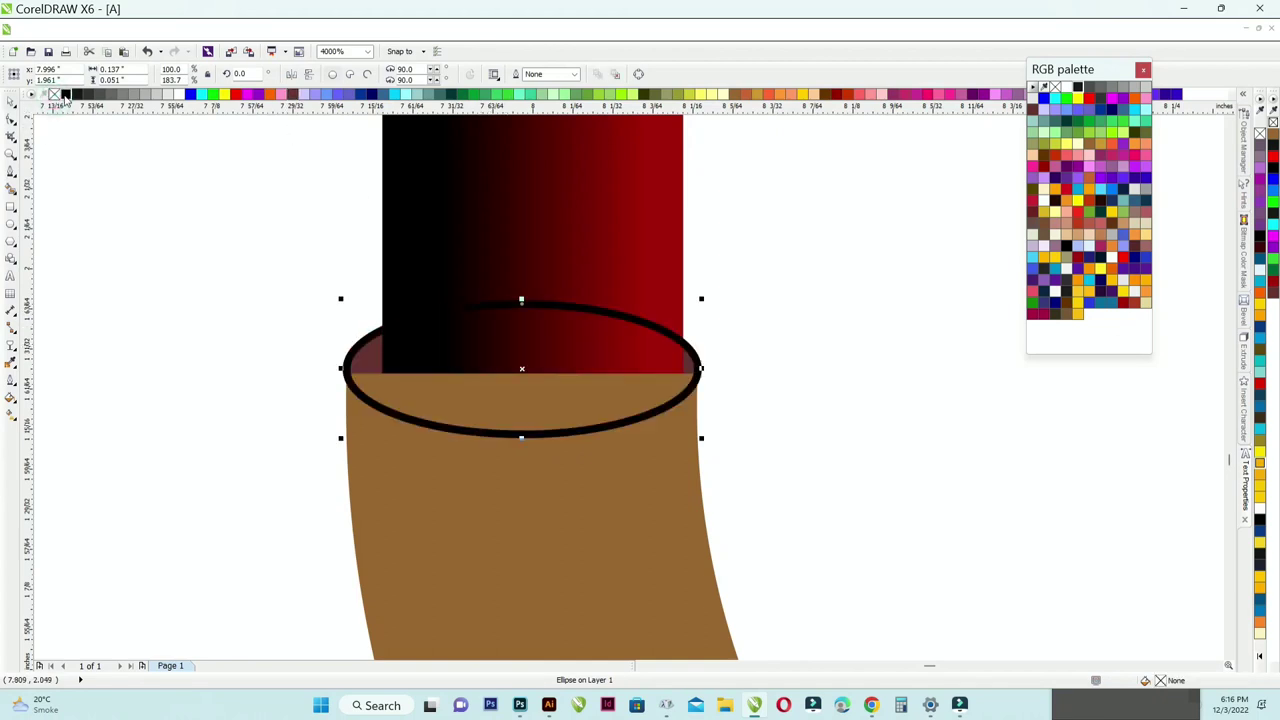
left_click(17, 187)
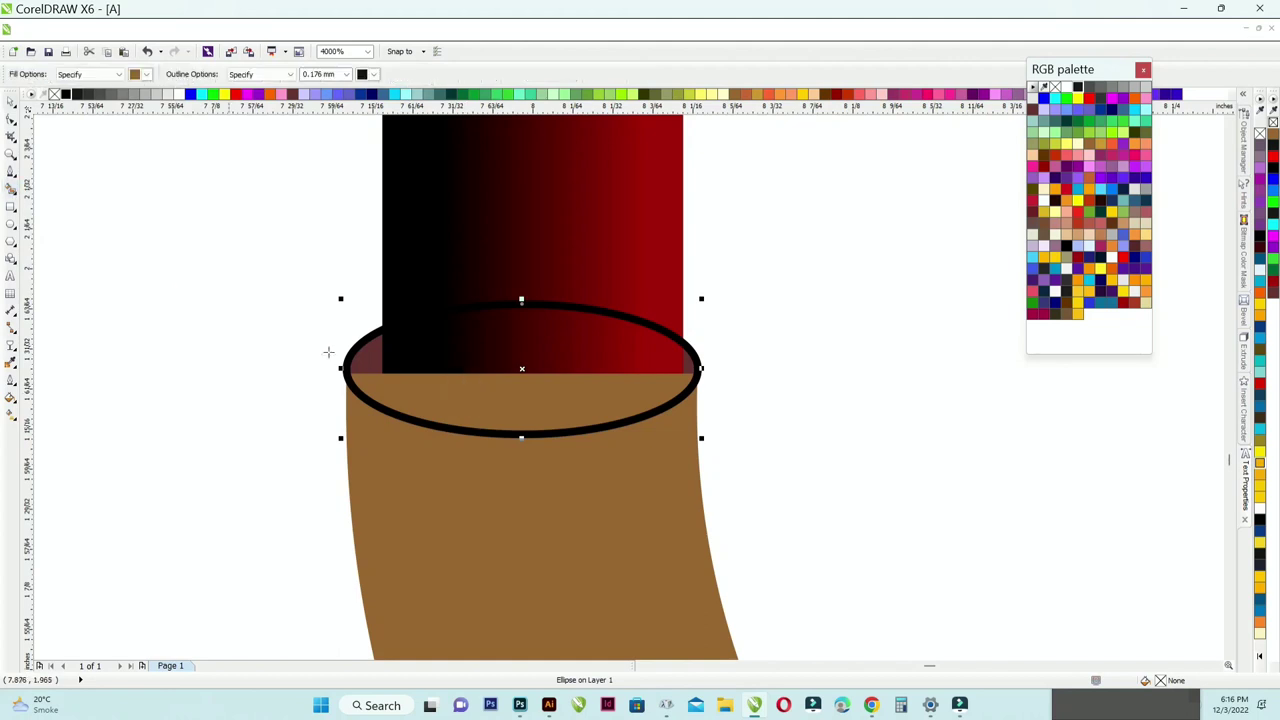
left_click(380, 385)
key("space")
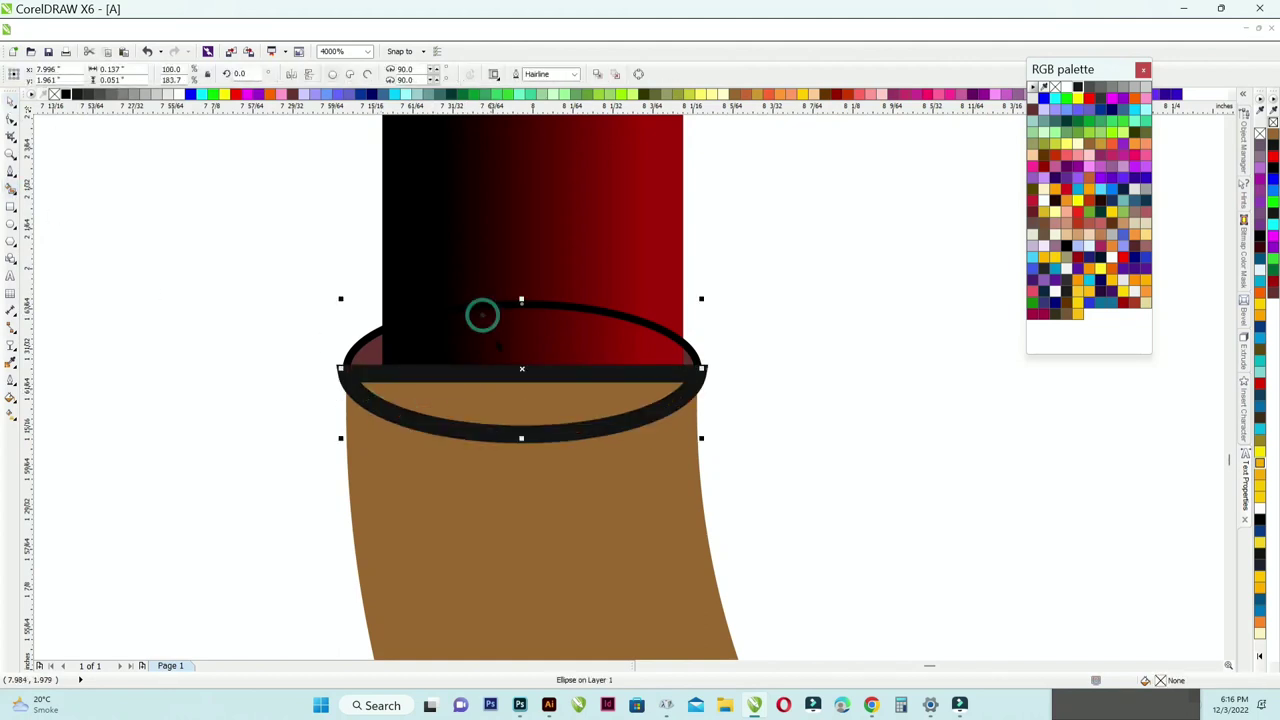
Remove the outlined ellipse copy and color the front and back rim pieces dark red (#990000) without outlines.
left_click(836, 95)
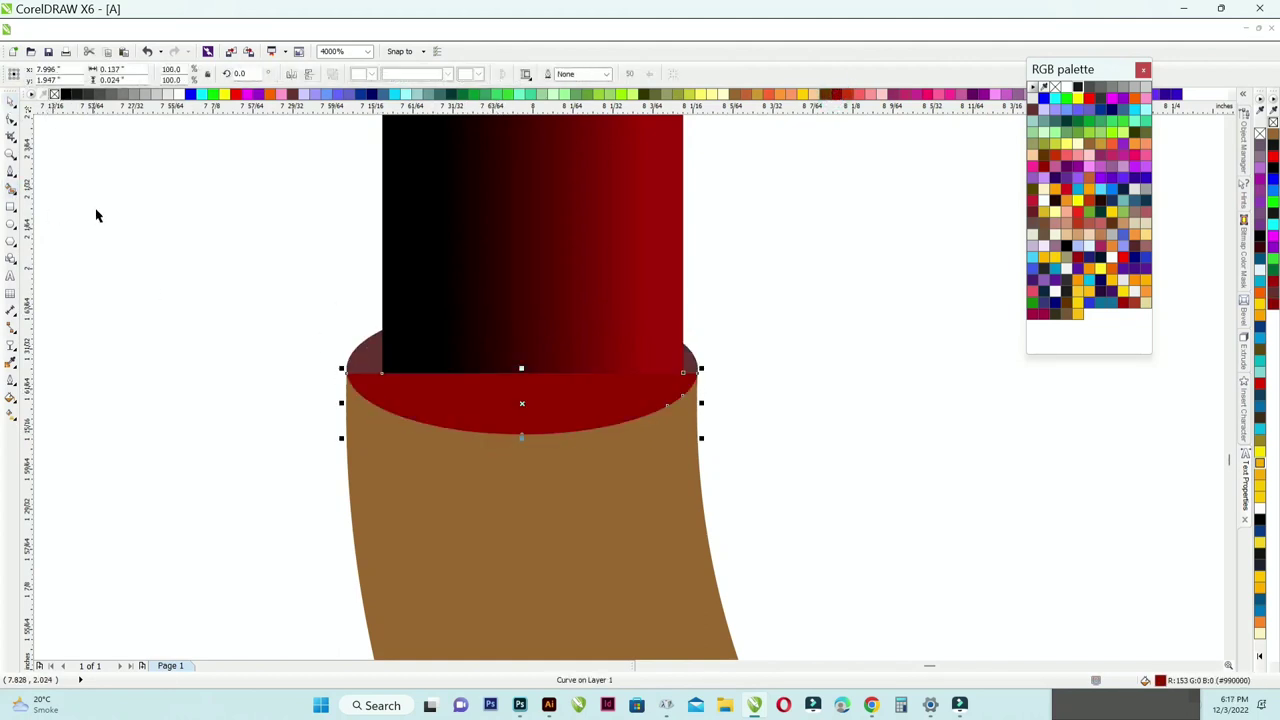
left_click(367, 350)
left_click(836, 95)
left_click(223, 306)
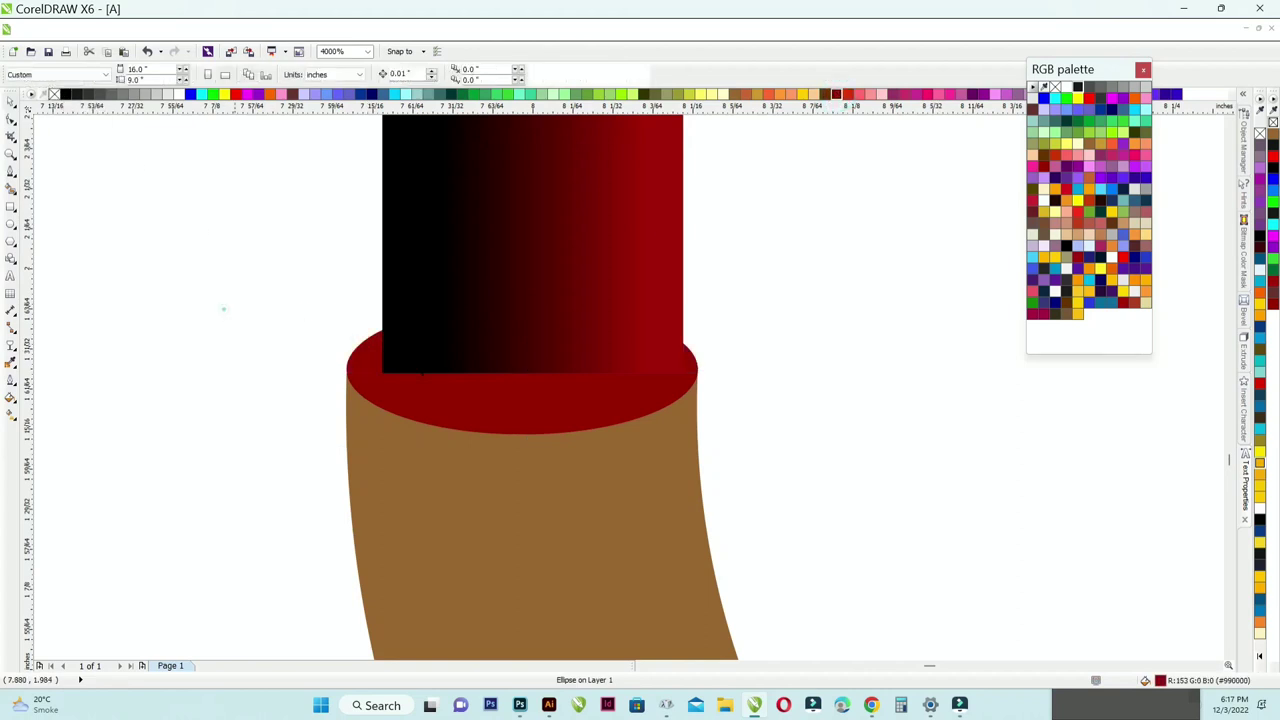
Narrow the shaft about its center to about 0.104 in wide.
scroll(721, 417, "down", 2)
scroll(700, 405, "up", 2)
left_click(695, 366)
scroll(709, 394, "down", 3)
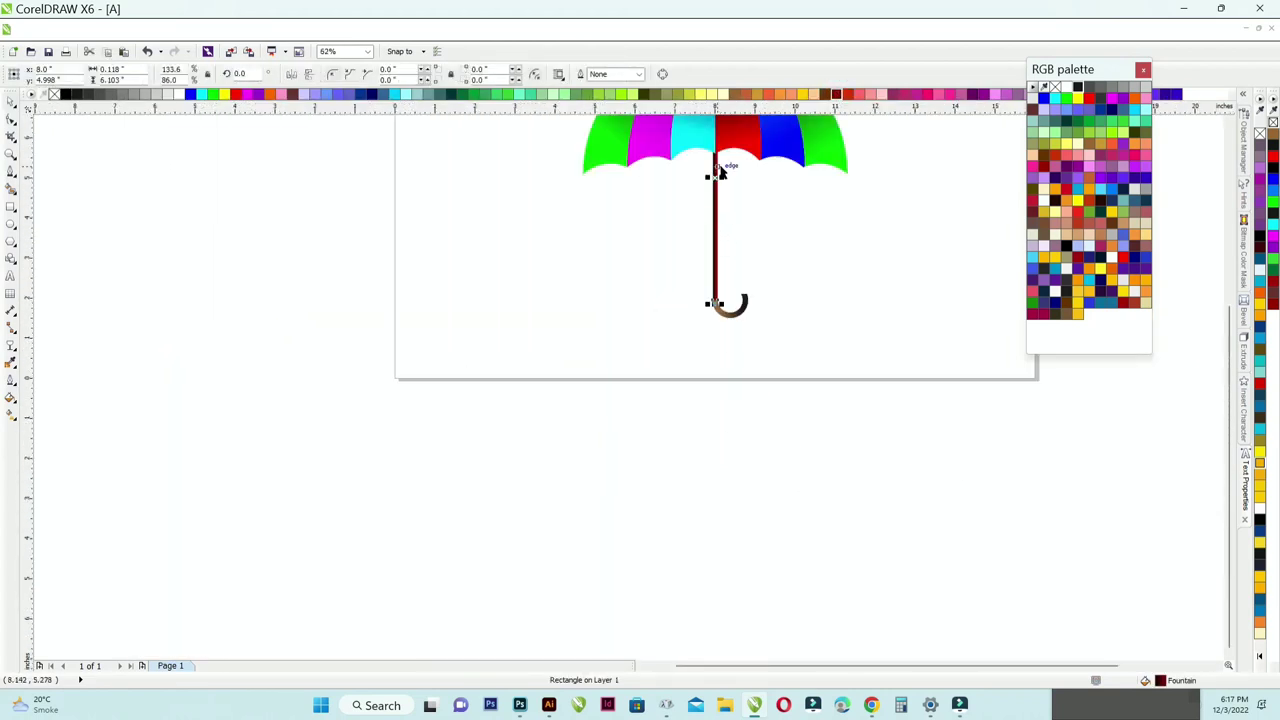
scroll(727, 343, "up", 3)
scroll(718, 374, "down", 3)
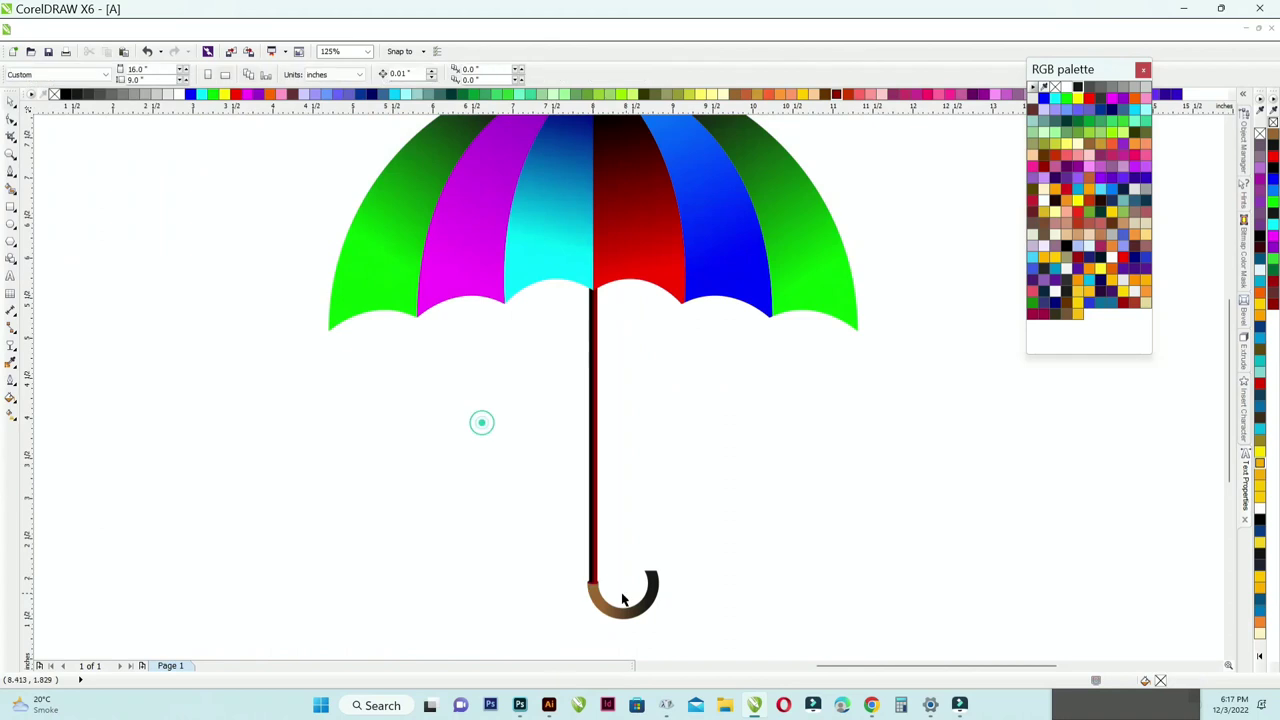
Try to bend the shaft's lower edge into a downward curve with the Envelope tool.
scroll(574, 586, "up", 2)
left_click(11, 119)
scroll(571, 546, "up", 1)
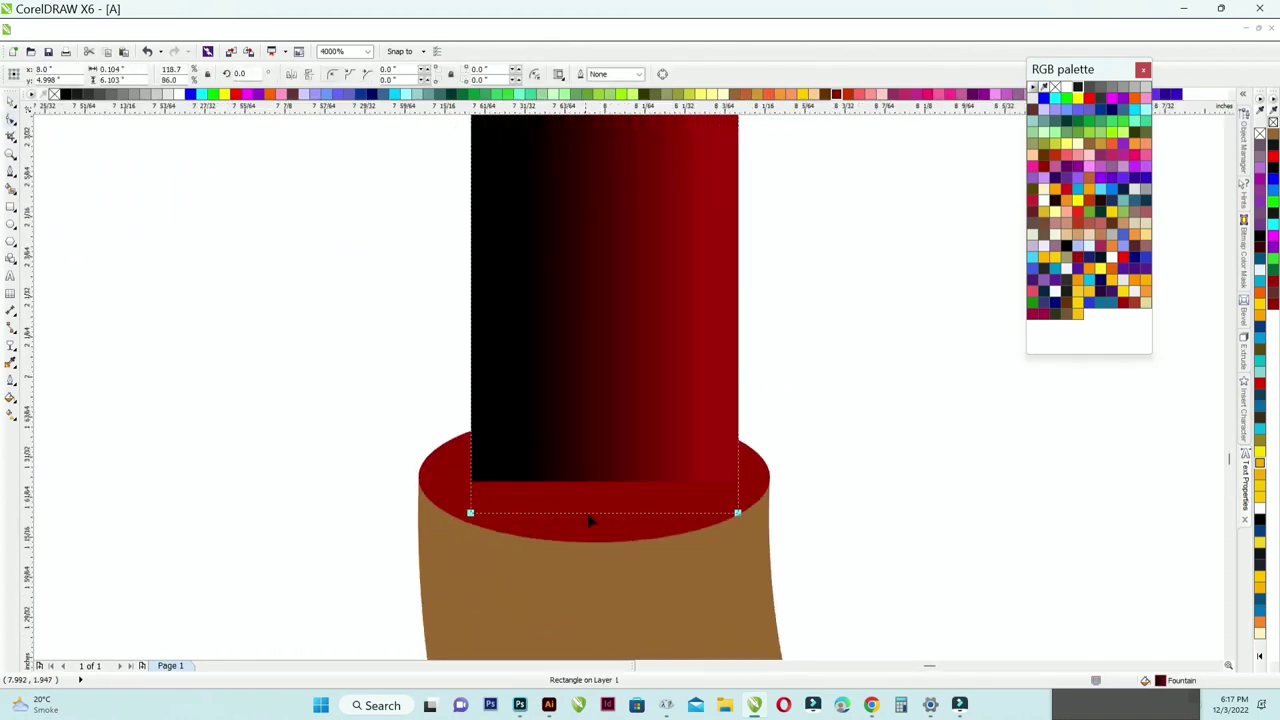
left_click(597, 521)
left_click(11, 333)
left_click(48, 436)
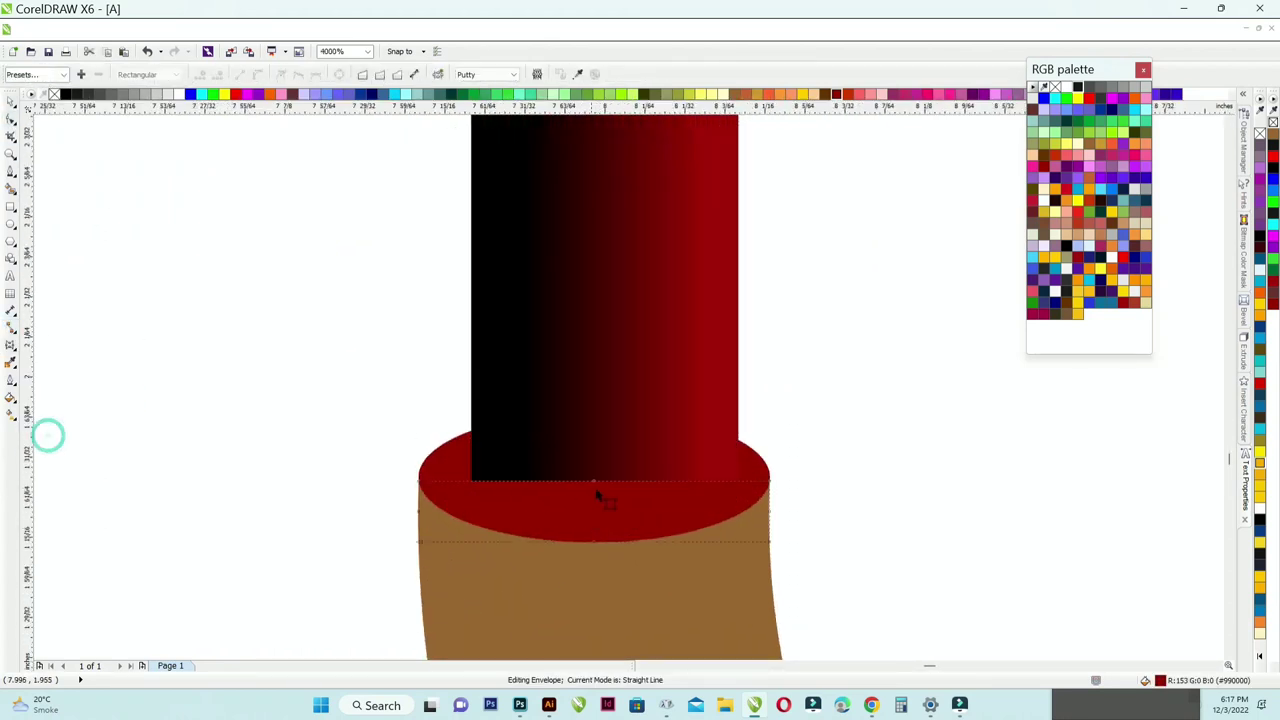
left_click_drag(604, 516, 604, 539)
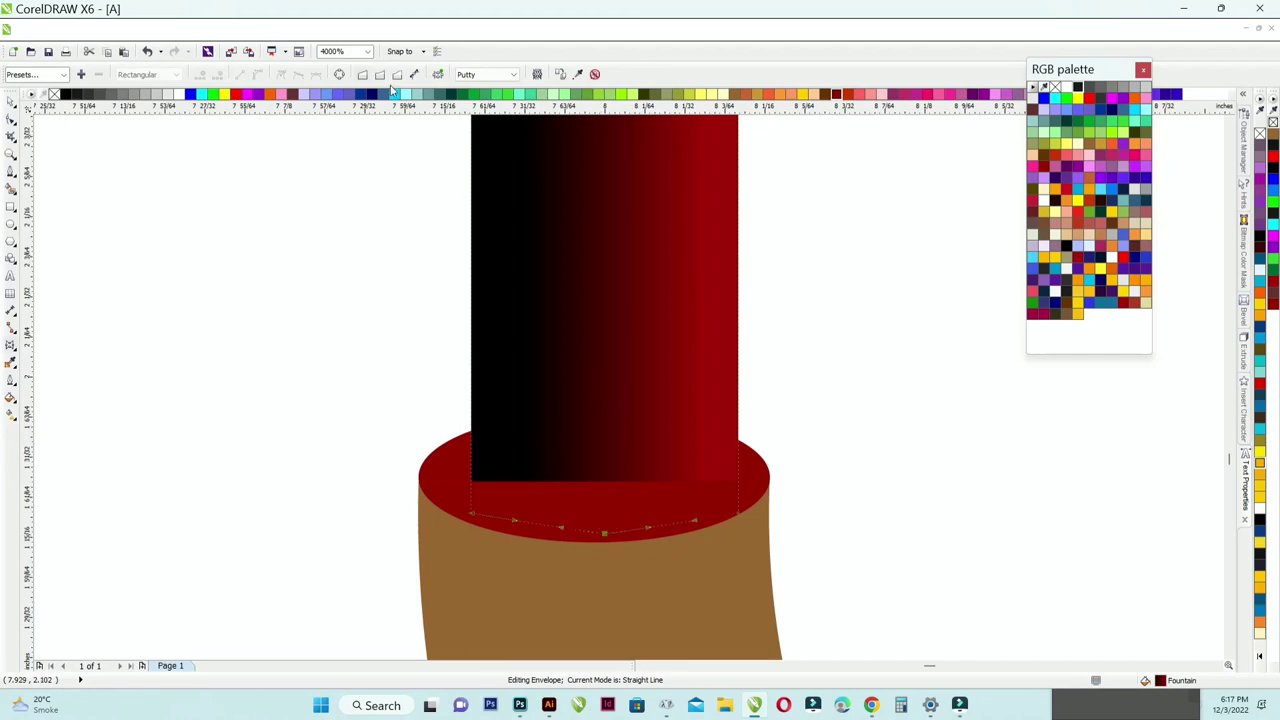
left_click(10, 101)
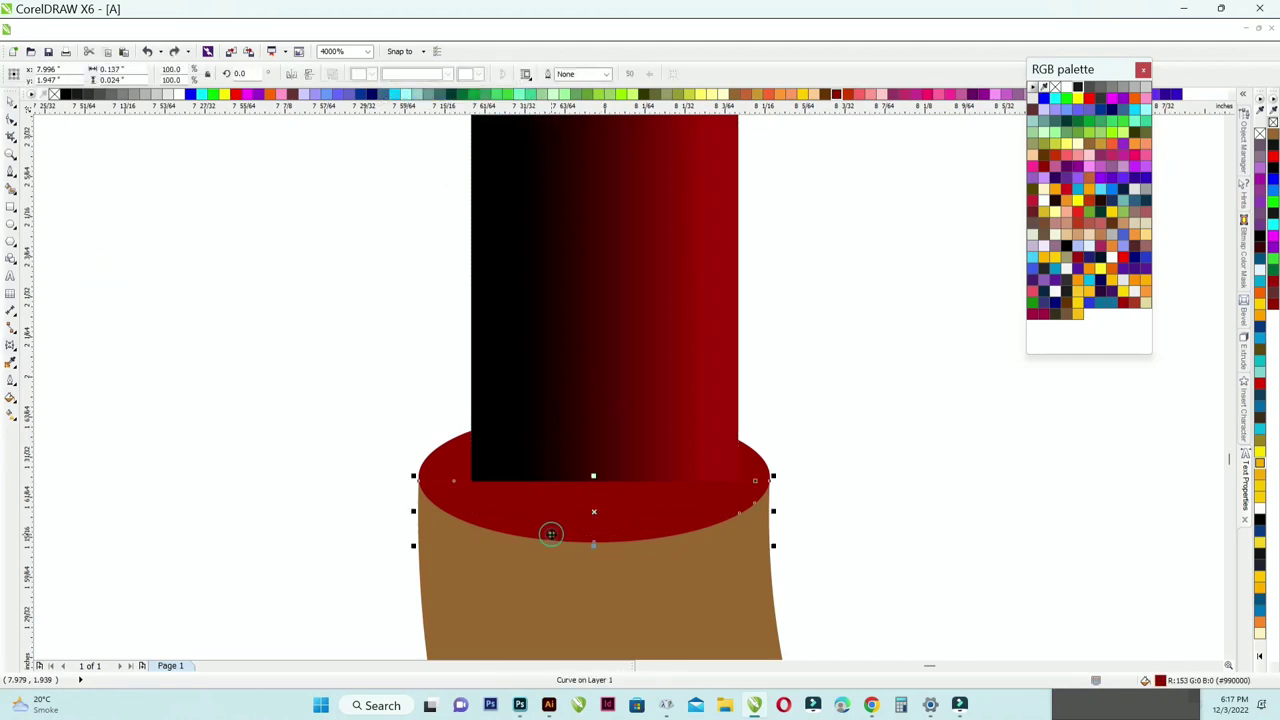
scroll(556, 480, "down", 1)
Make a copy of the shaft covering only its lower end, about 1.504 in tall.
left_click(551, 400)
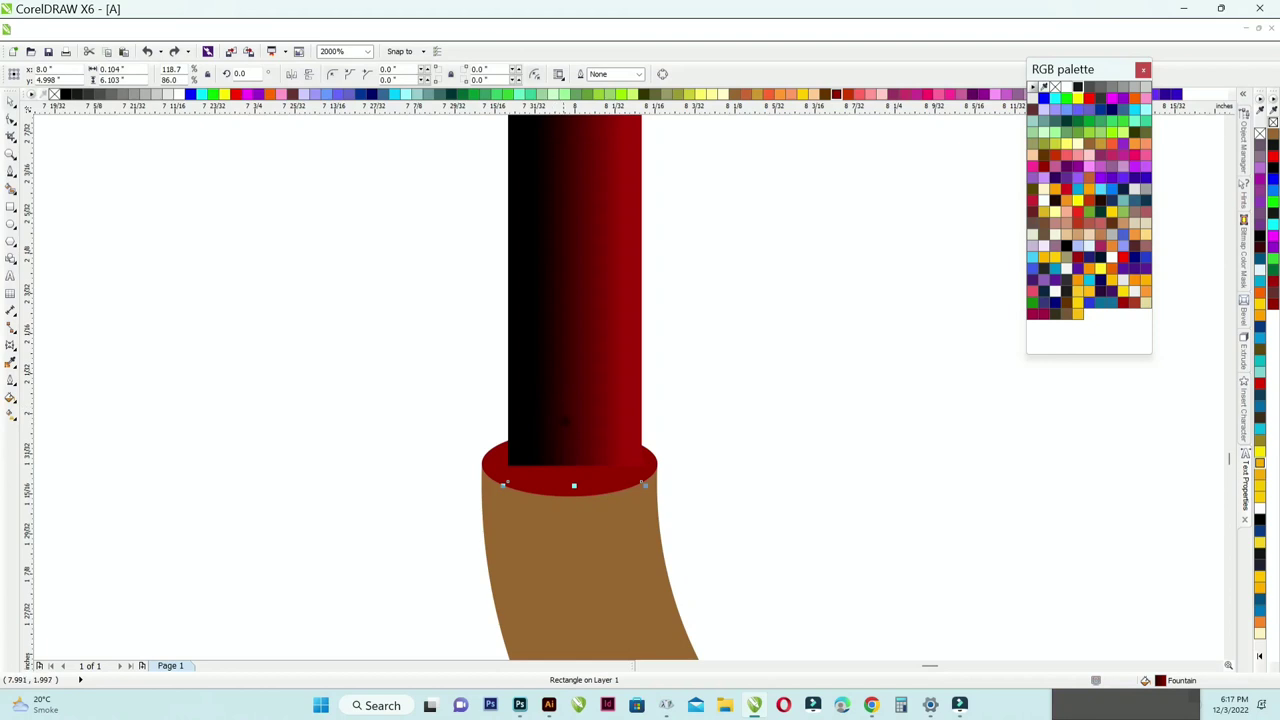
scroll(576, 551, "down", 5)
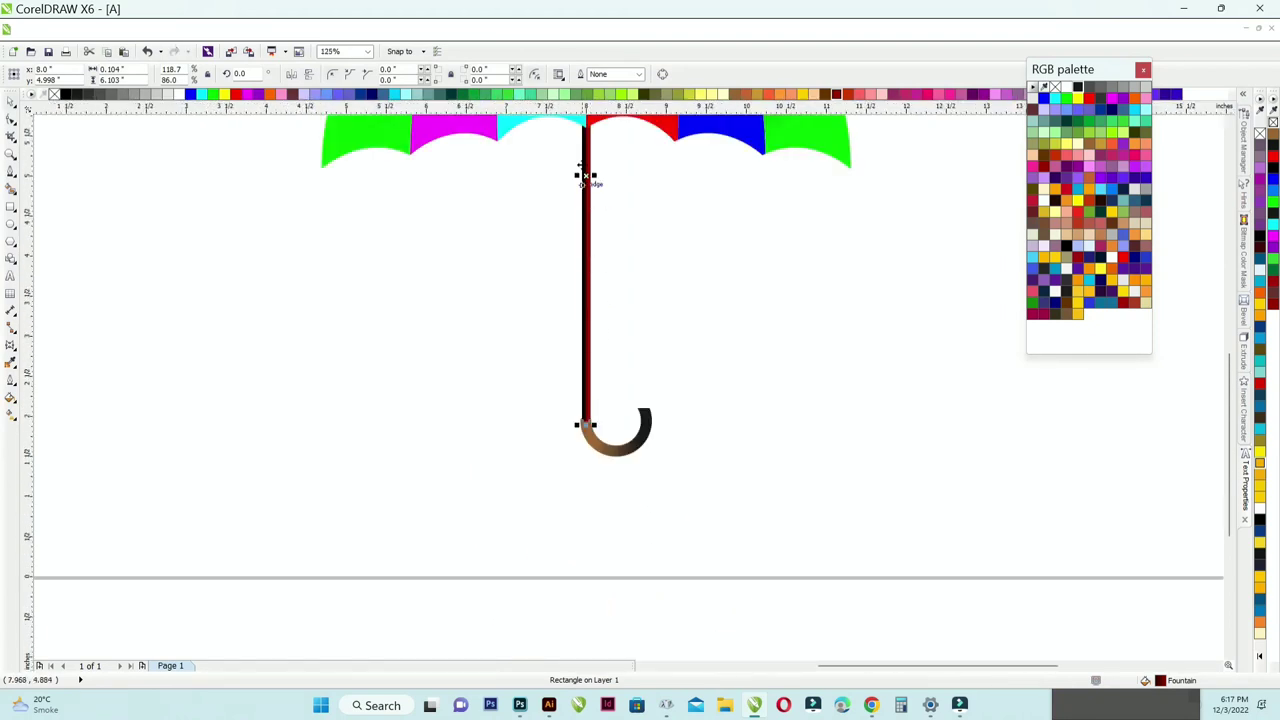
scroll(586, 391, "up", 6)
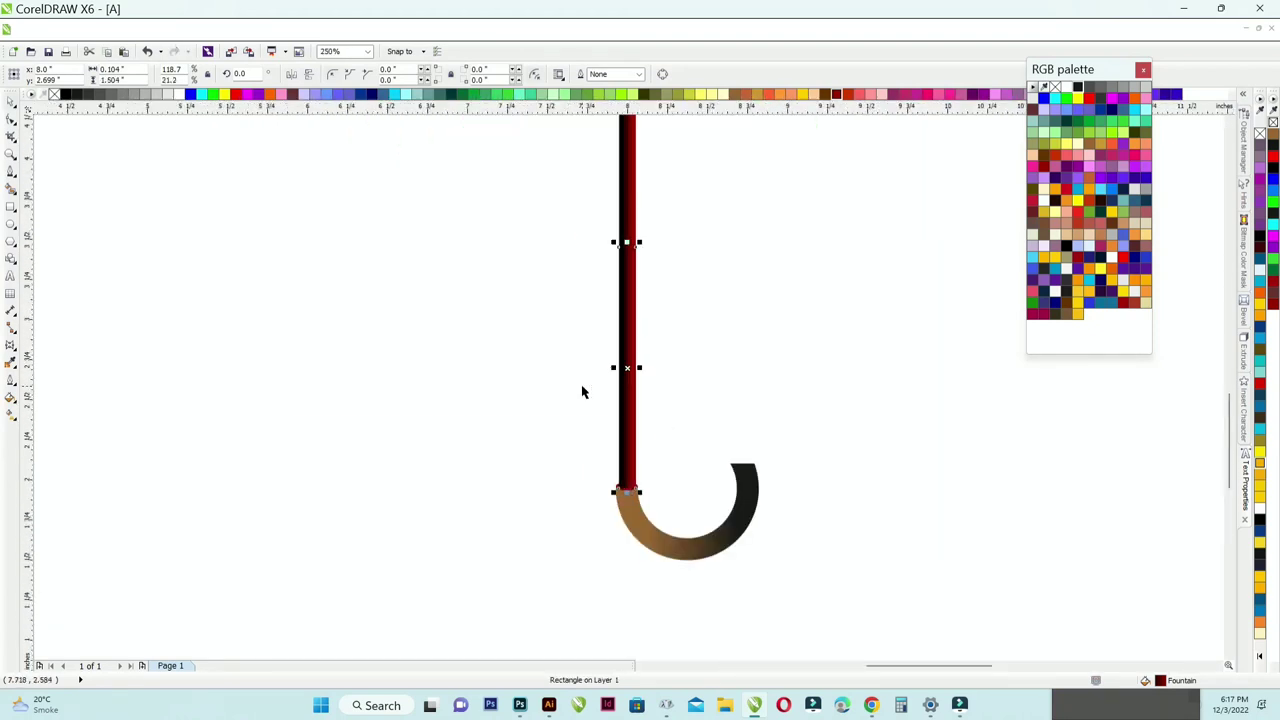
Bend the short shaft copy's bottom edge into a downward arc with an Envelope and raise it inside the handle's rim.
left_click(10, 348)
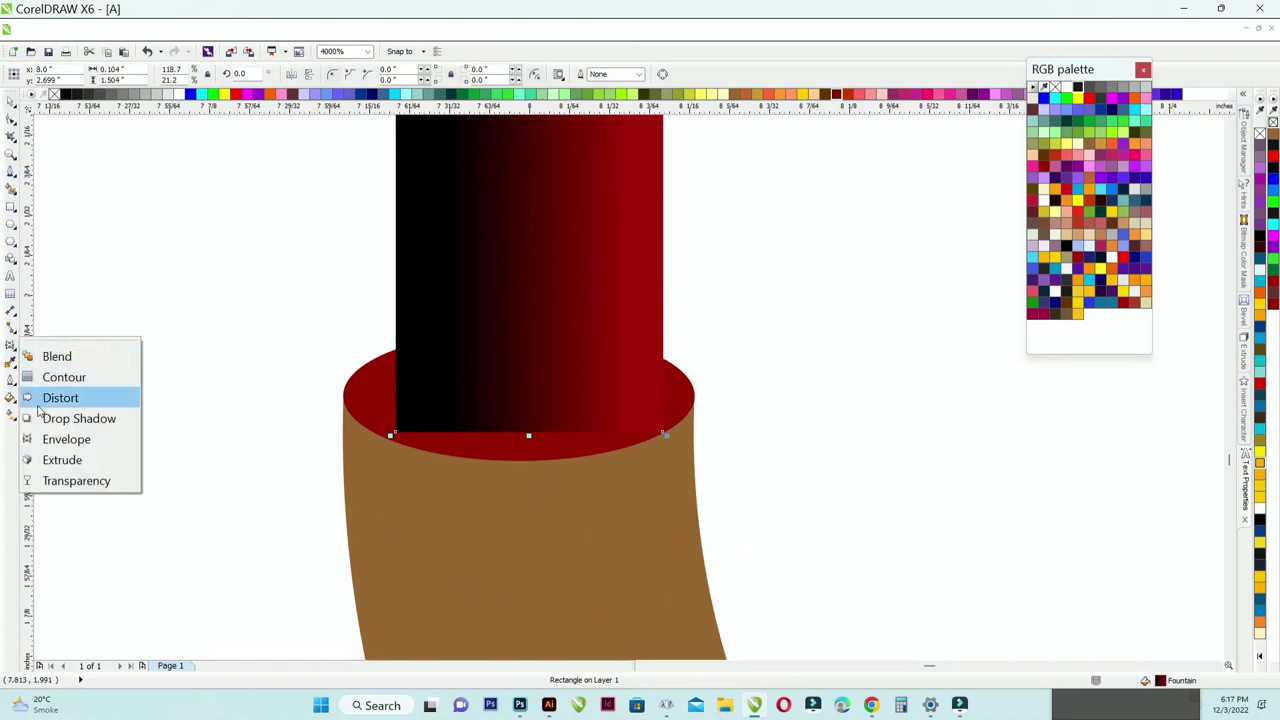
left_click(38, 436)
mouse_move(529, 436)
left_mouse_down()
mouse_move(529, 460)
mouse_move(526, 432)
left_mouse_up()
left_click(12, 103)
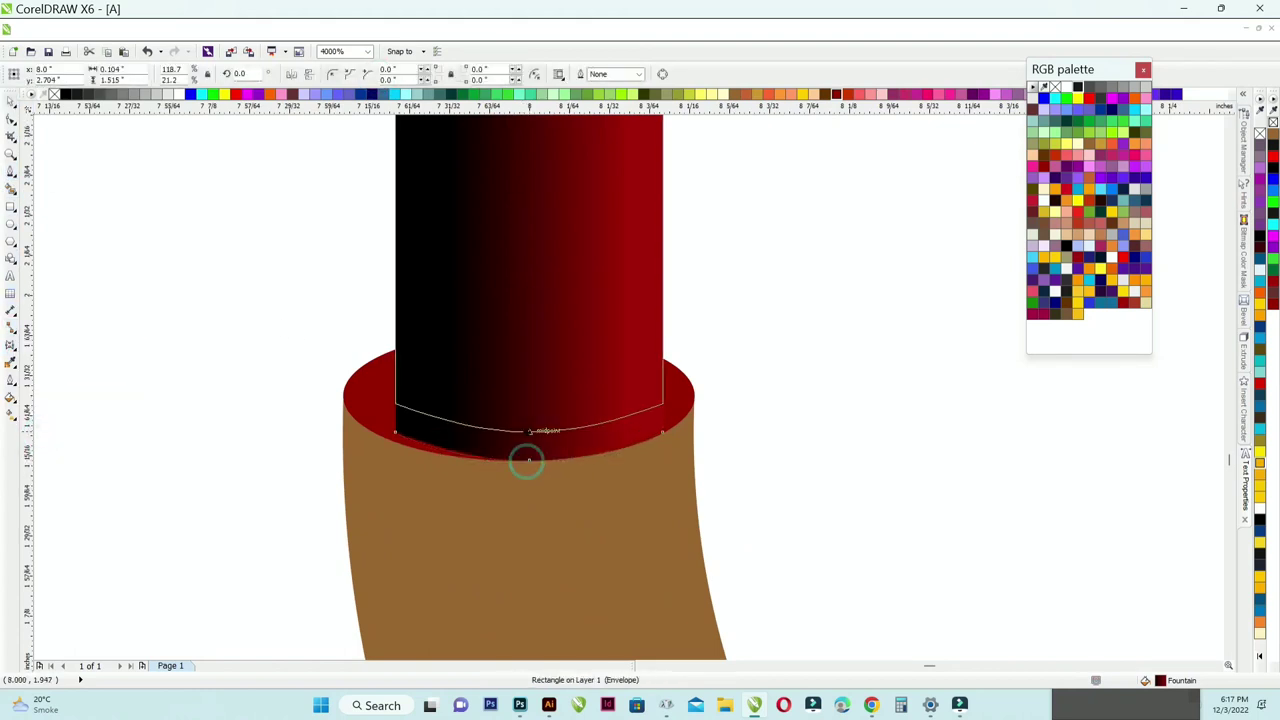
left_click(11, 414)
scroll(450, 375, "down", 3)
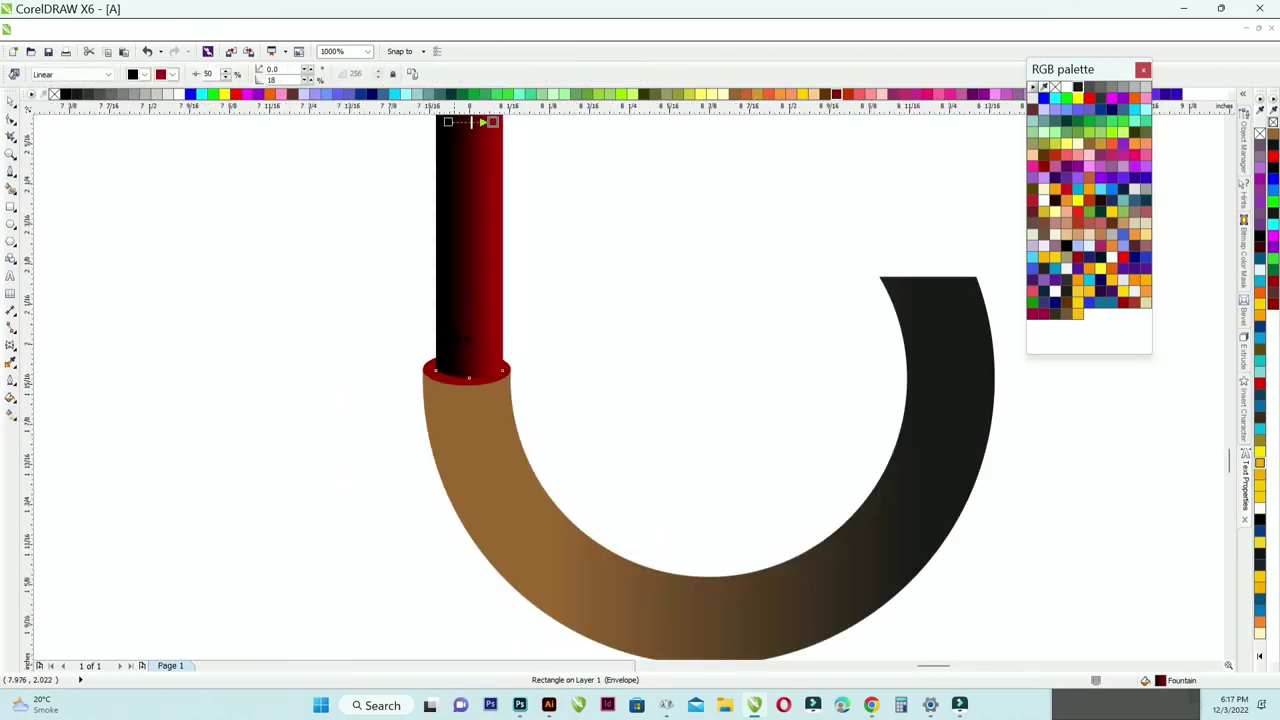
scroll(536, 463, "up", 1)
Fill the front half of the handle's rim with orange (#FF9702).
left_click(10, 103)
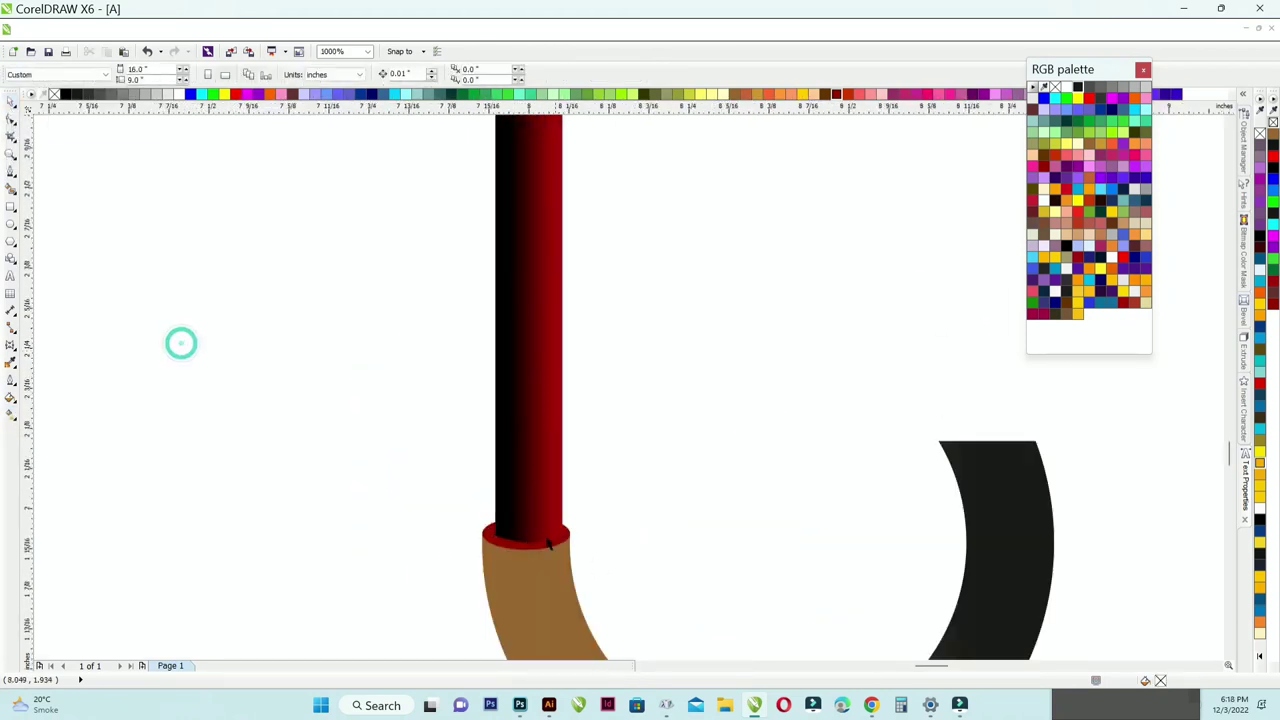
scroll(552, 565, "up", 2)
left_click(556, 574)
left_click(1075, 278)
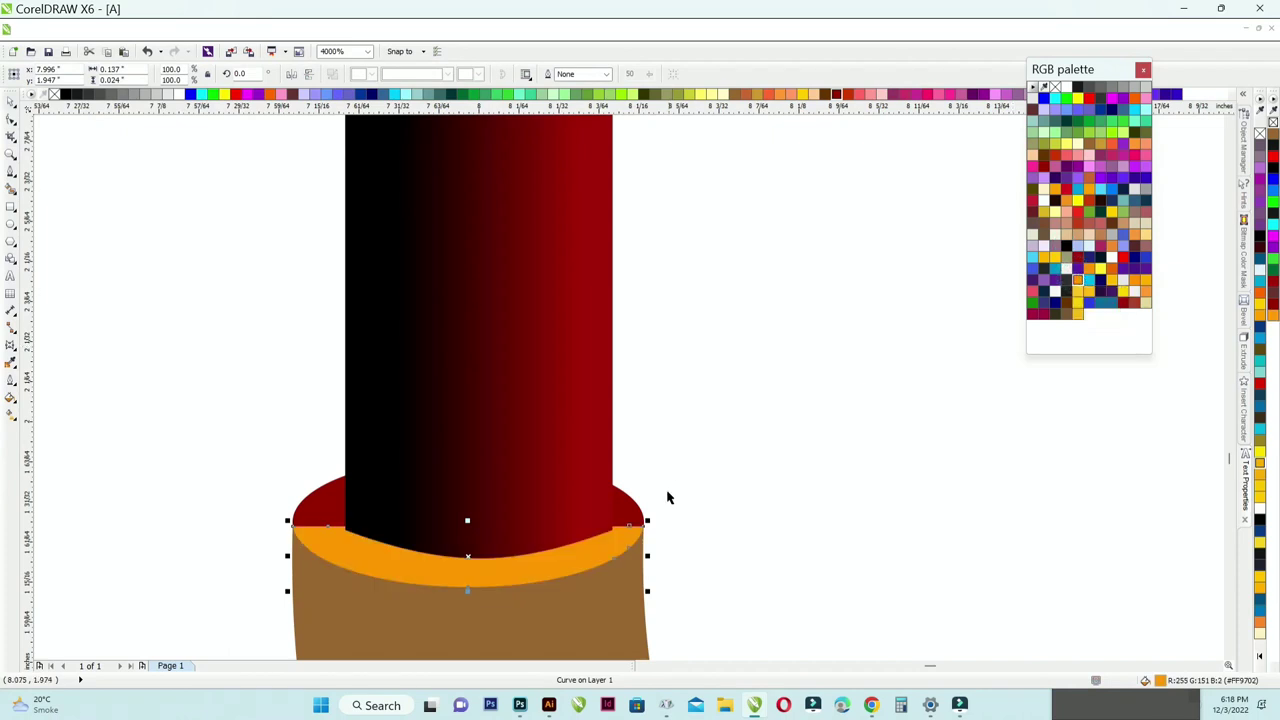
scroll(323, 409, "down", 6)
left_click(318, 412)
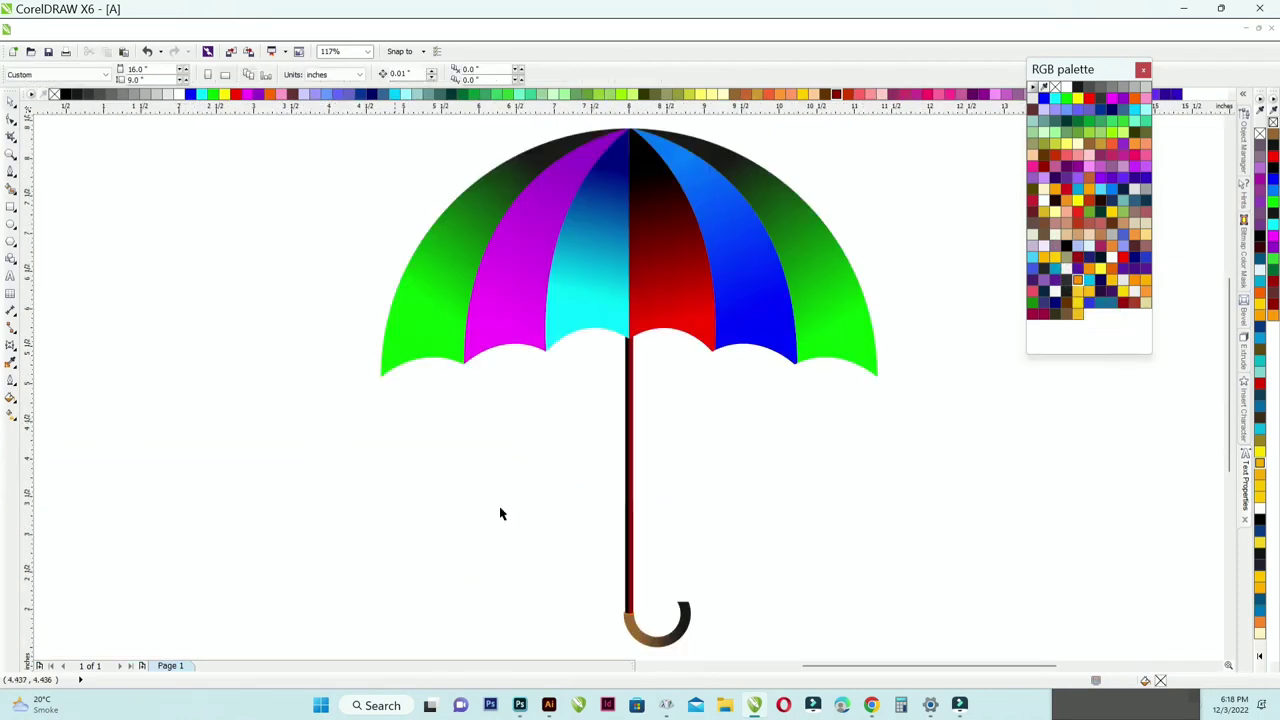
scroll(686, 630, "up", 3)
scroll(671, 531, "down", 2)
key("F4")
left_click(630, 360)
scroll(665, 290, "up", 1)
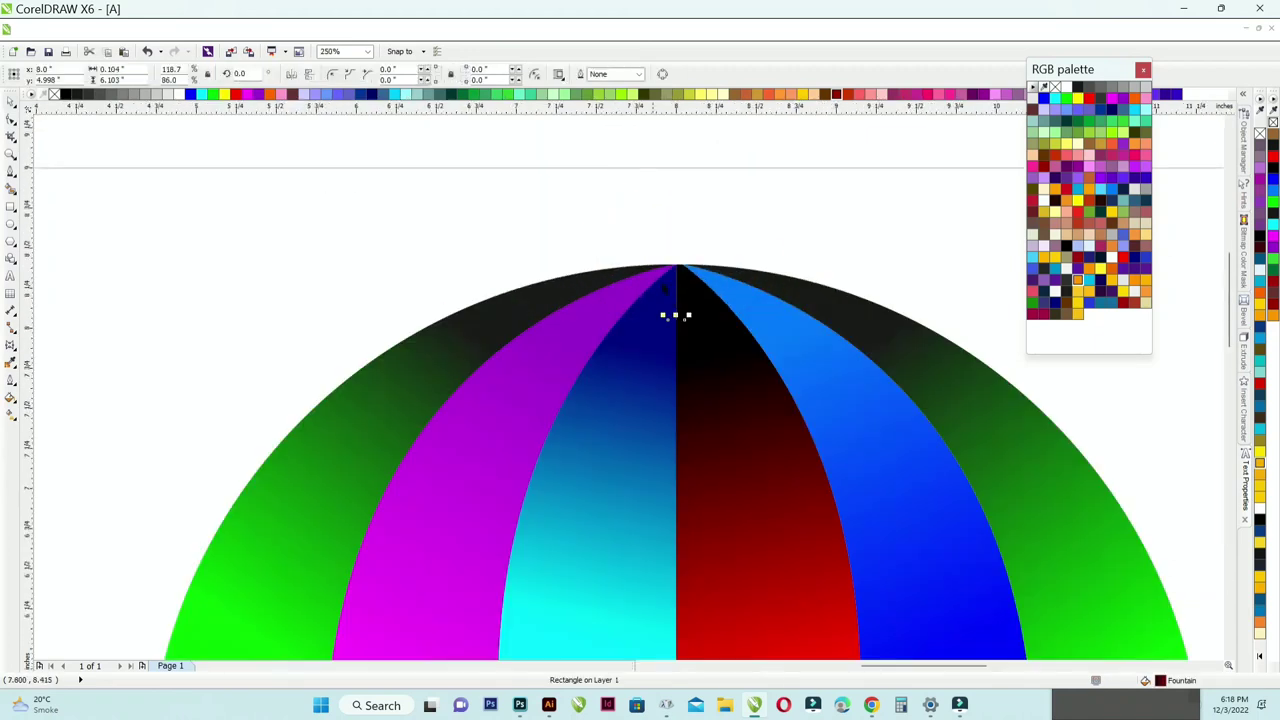
scroll(575, 207, "down", 1)
left_click(569, 209)
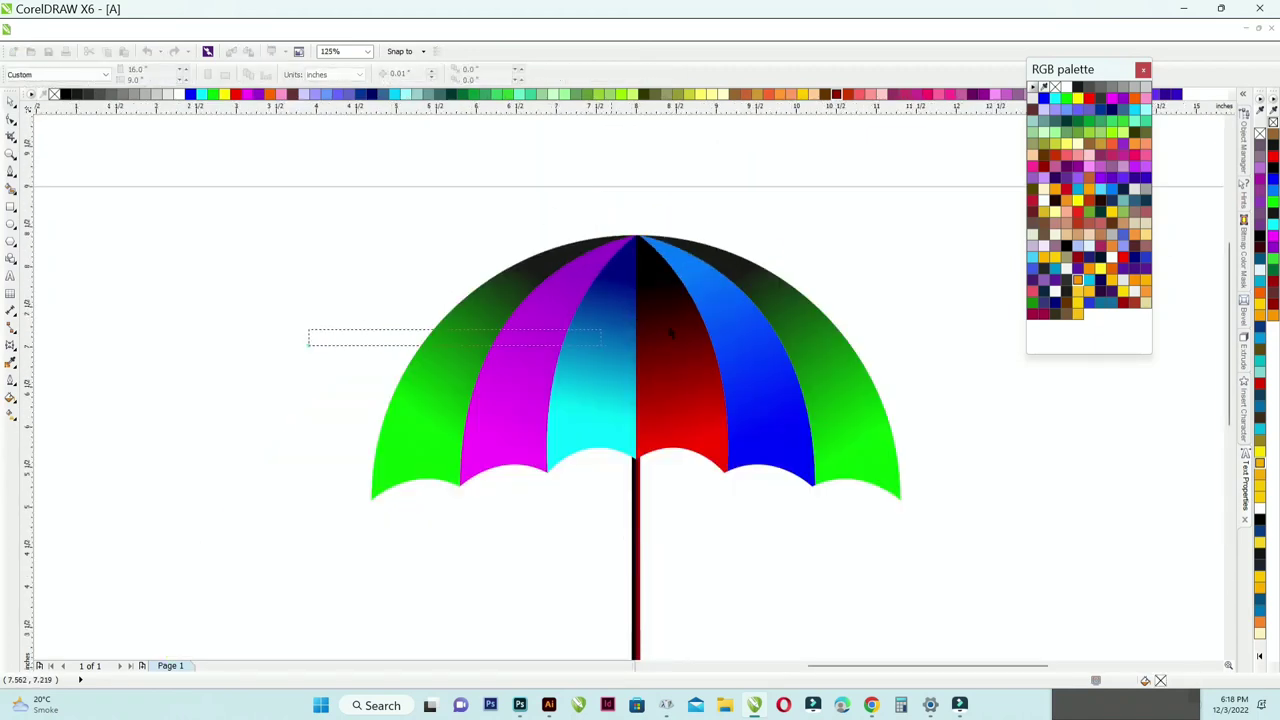
Select the six canopy panels and move them slightly down the shaft to a vertical position of 6.627 in.
left_click_drag(332, 267, 851, 305)
right_click(626, 289)
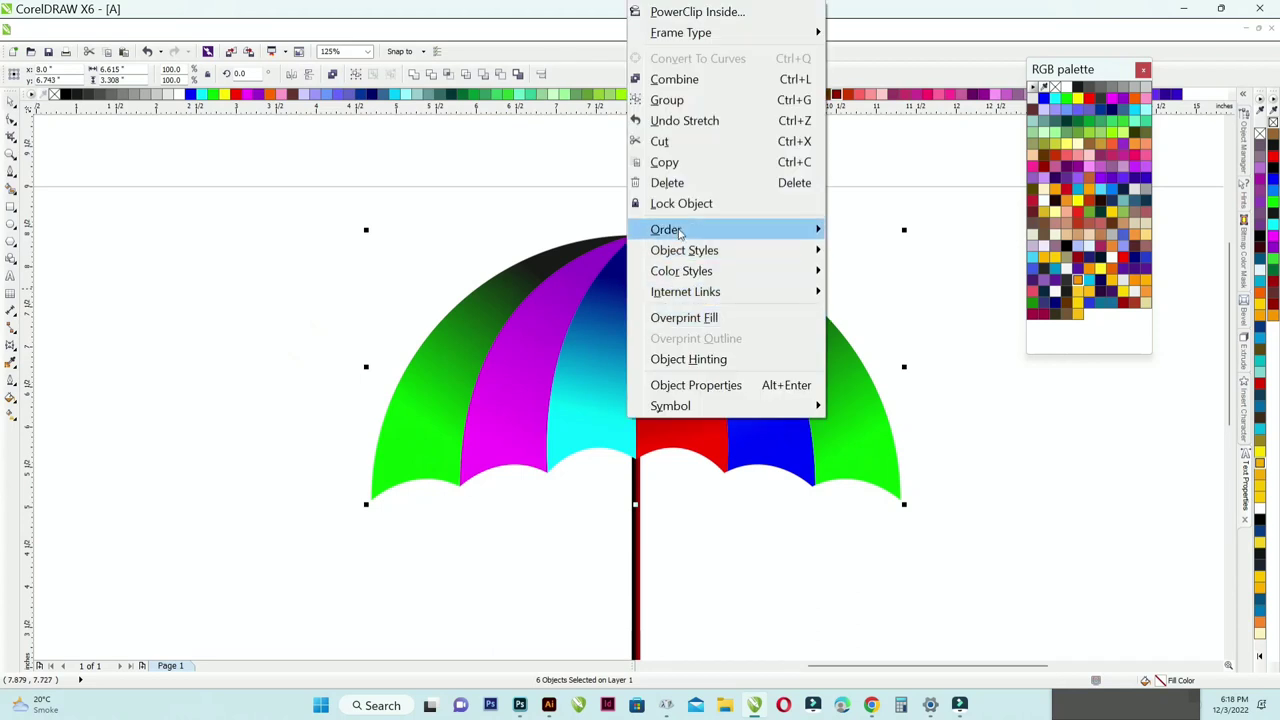
left_click(680, 165)
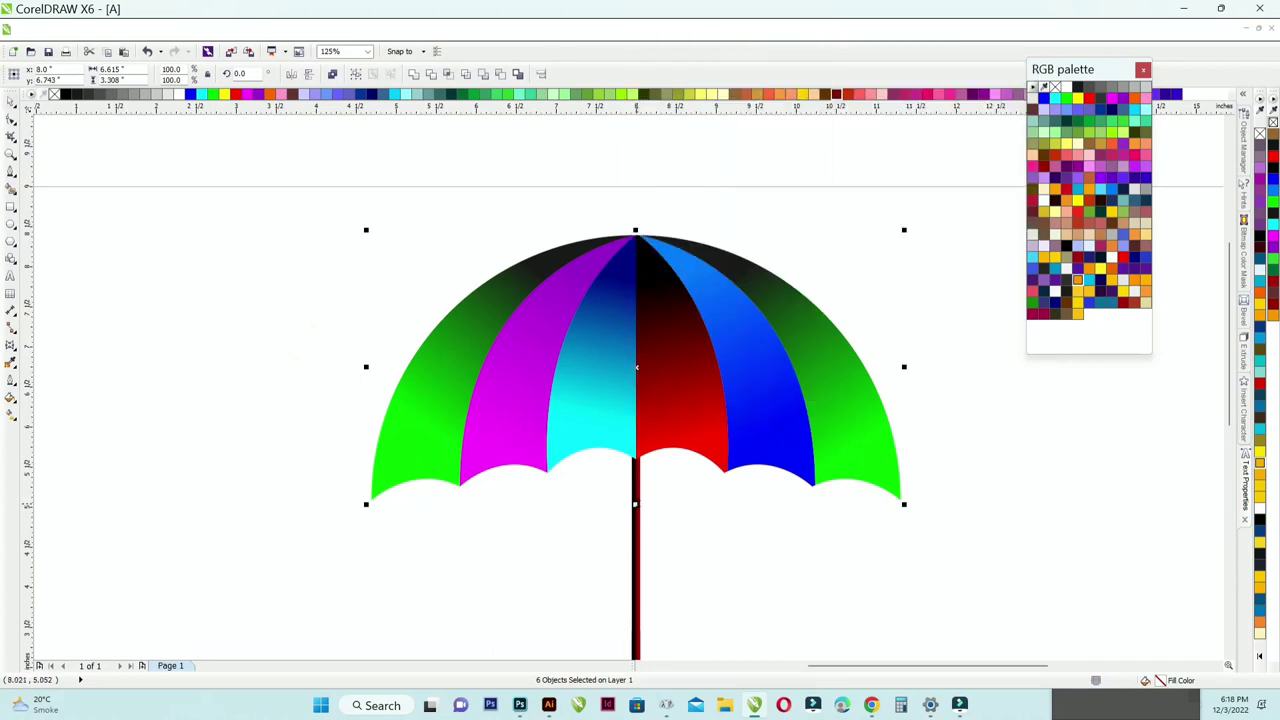
left_click_drag(635, 504, 636, 539)
key("ctrl+z")
left_click(414, 75)
key("ctrl+shift+z")
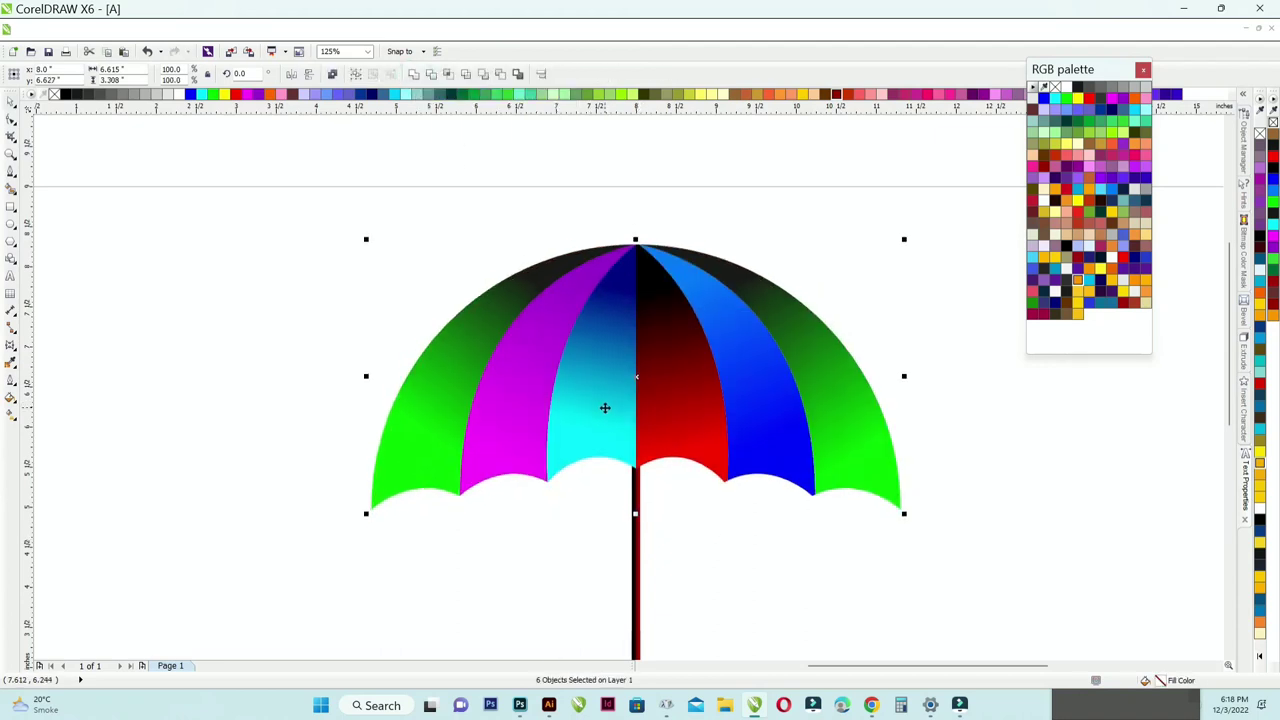
Undo the canopy's last downward move and try lifting the red panel off the shaft.
key("ctrl+z")
left_click(417, 237)
left_click_drag(653, 352, 657, 300)
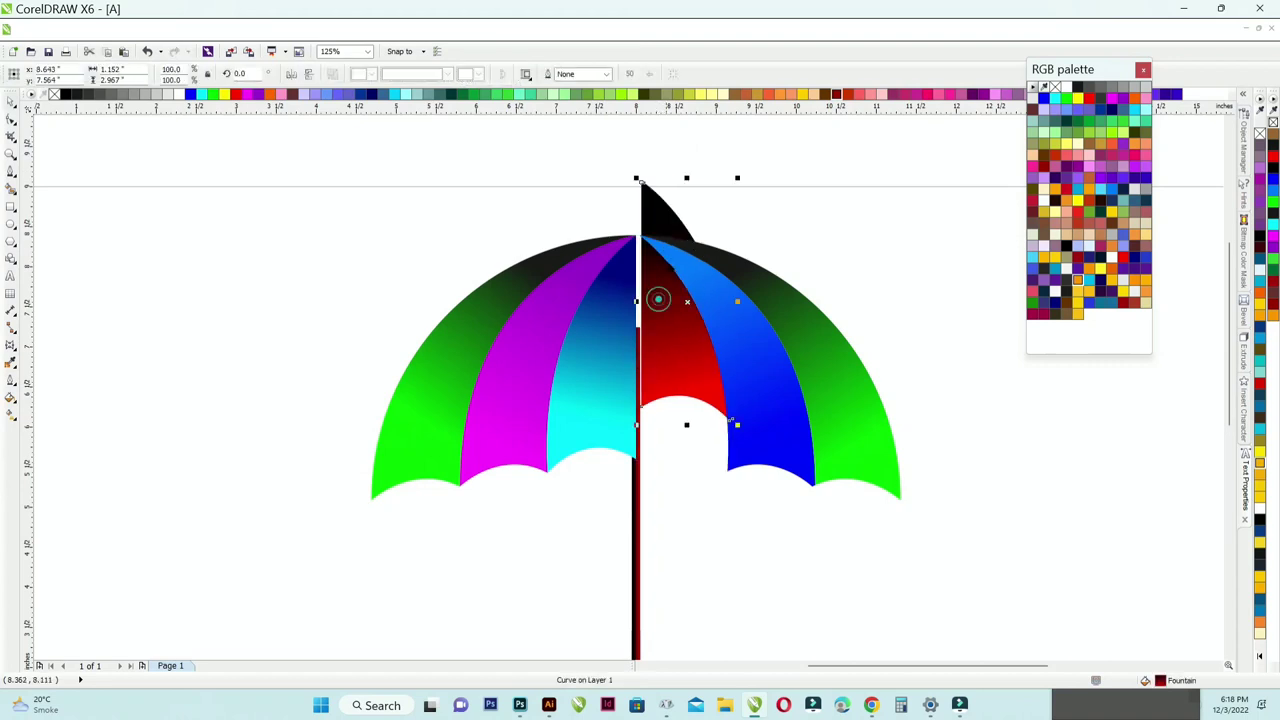
key("ctrl+z")
left_click(417, 237)
scroll(860, 276, "down", 2)
scroll(829, 278, "up", 1)
scroll(632, 304, "up", 1)
scroll(309, 371, "down", 1)
scroll(718, 288, "up", 1)
Place a copy of the six canopy panels slightly lower, at vertical position 6.385 in, behind the originals and the shaft.
left_click_drag(246, 313, 764, 343)
key("ctrl+shift+z")
key("ctrl+shift+z")
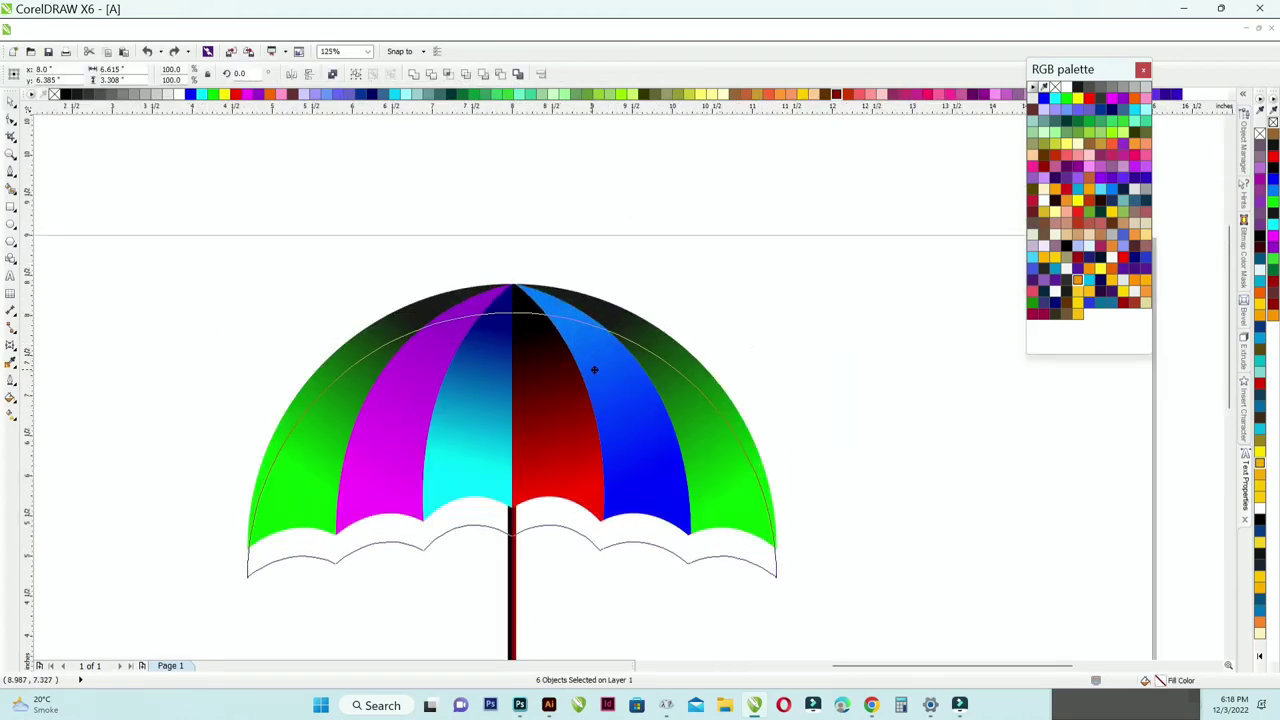
scroll(457, 491, "down", 2)
scroll(377, 471, "up", 4)
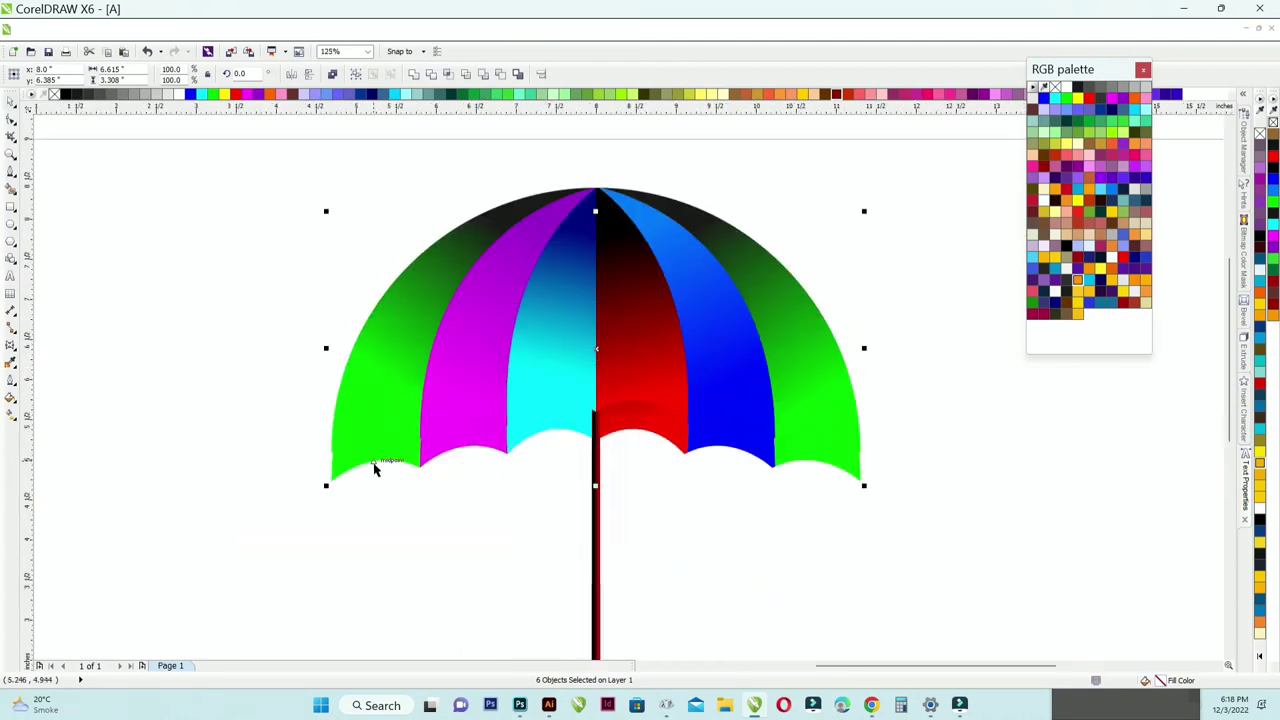
Copy the fill of the front blue panel onto the leftmost rear canopy panel.
scroll(391, 491, "down", 2)
left_click(430, 517)
left_click(391, 474)
key("ctrl+shift+a")
left_click(649, 372)
left_click(728, 354)
left_click(508, 526)
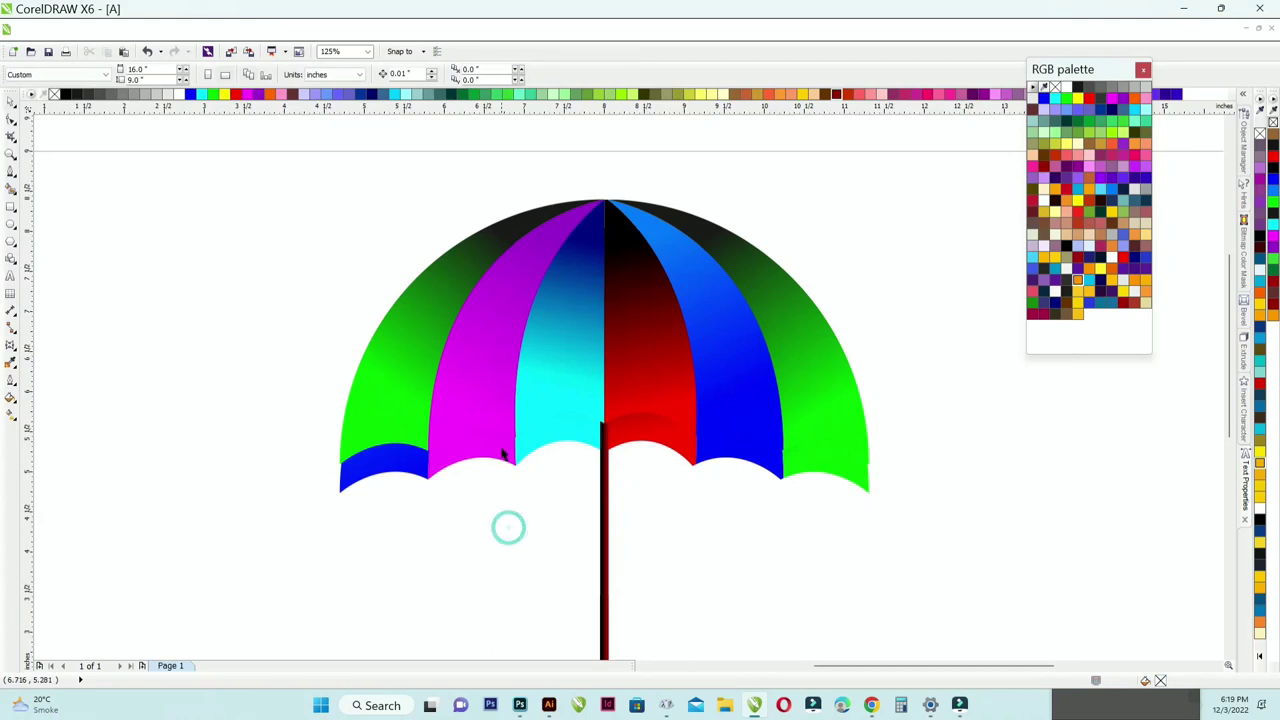
Redraw the leftmost rear panel's blue gradient as a vertical linear fill across its visible strip.
scroll(350, 480, "up", 1)
left_click(363, 463)
left_click(10, 414)
left_click_drag(453, 418, 463, 512)
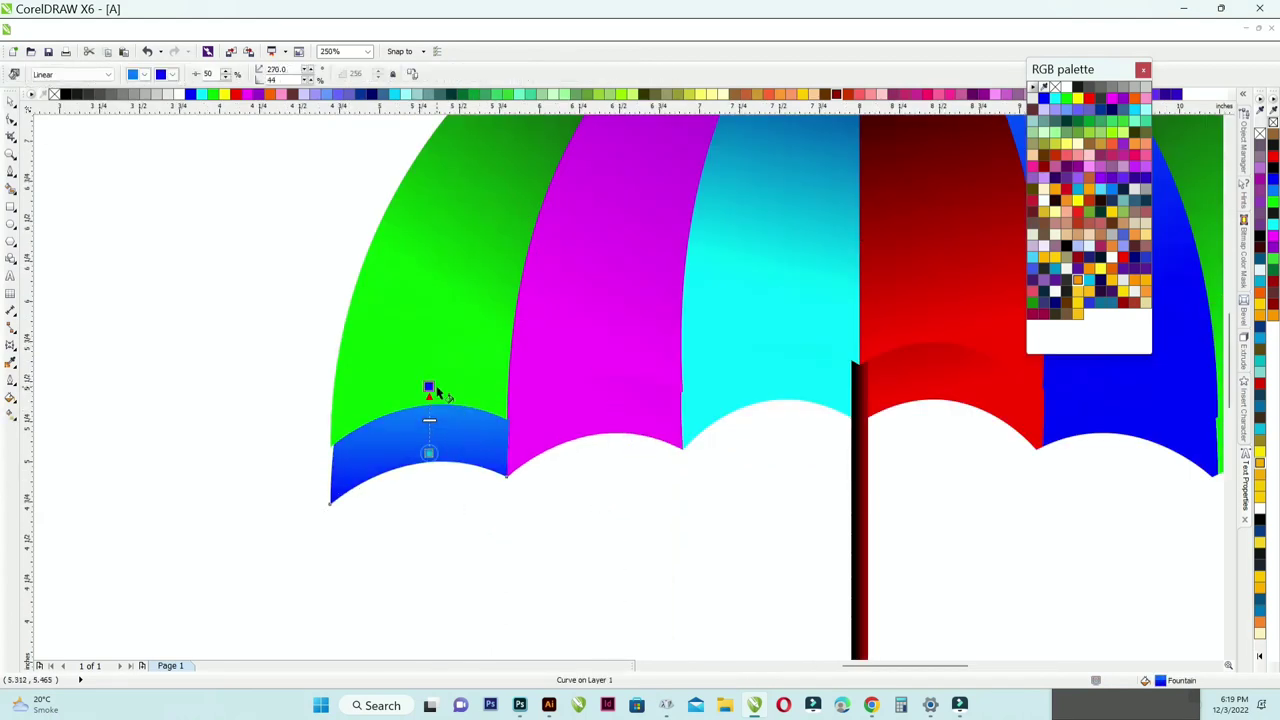
left_click_drag(437, 388, 437, 390)
Raise the leftmost rear panel's outer corner node to meet the tip of the front green panel.
scroll(440, 396, "down", 1)
left_click(11, 136)
left_click(50, 129)
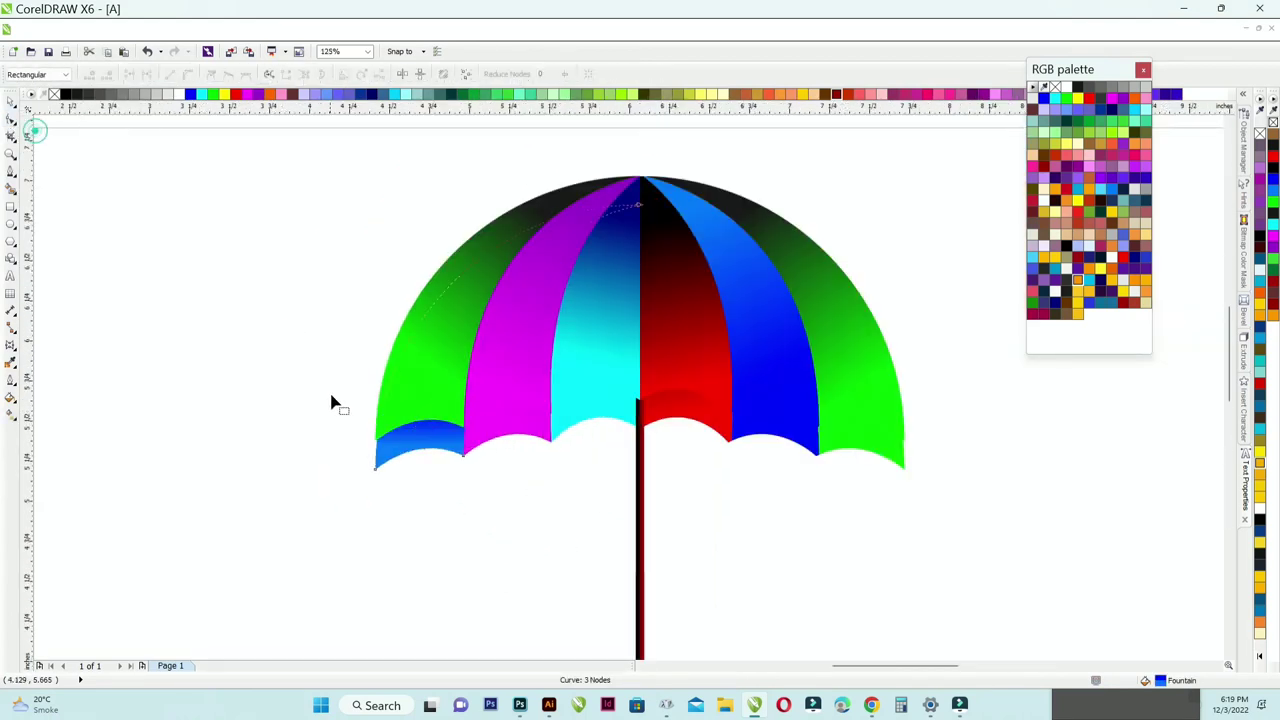
scroll(239, 381, "up", 2)
scroll(514, 506, "down", 2)
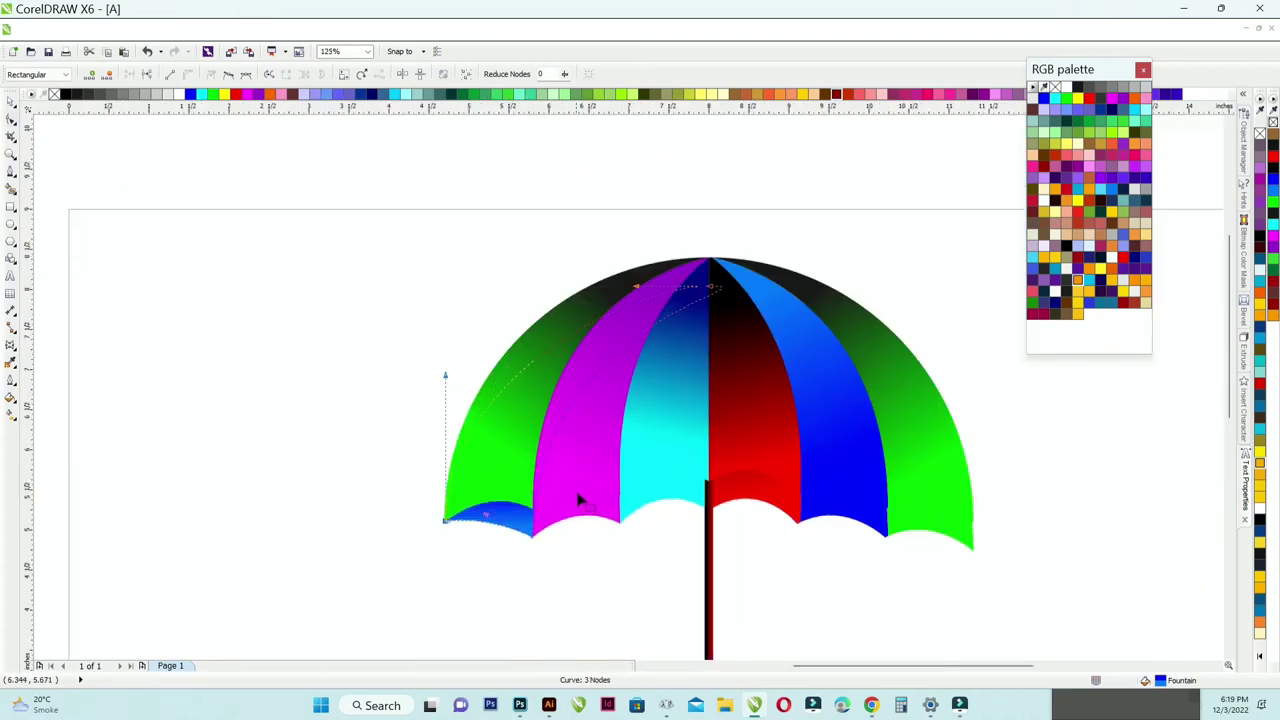
Try to reshape the outer corner of the rightmost rear green panel to meet the front panel's tip.
scroll(962, 538, "up", 4)
left_click_drag(935, 604, 934, 530)
key("ctrl+z")
scroll(845, 495, "down", 1)
scroll(908, 512, "up", 2)
scroll(835, 638, "down", 2)
scroll(840, 640, "up", 2)
left_click_drag(804, 505, 810, 355)
key("ctrl+z")
scroll(776, 467, "down", 3)
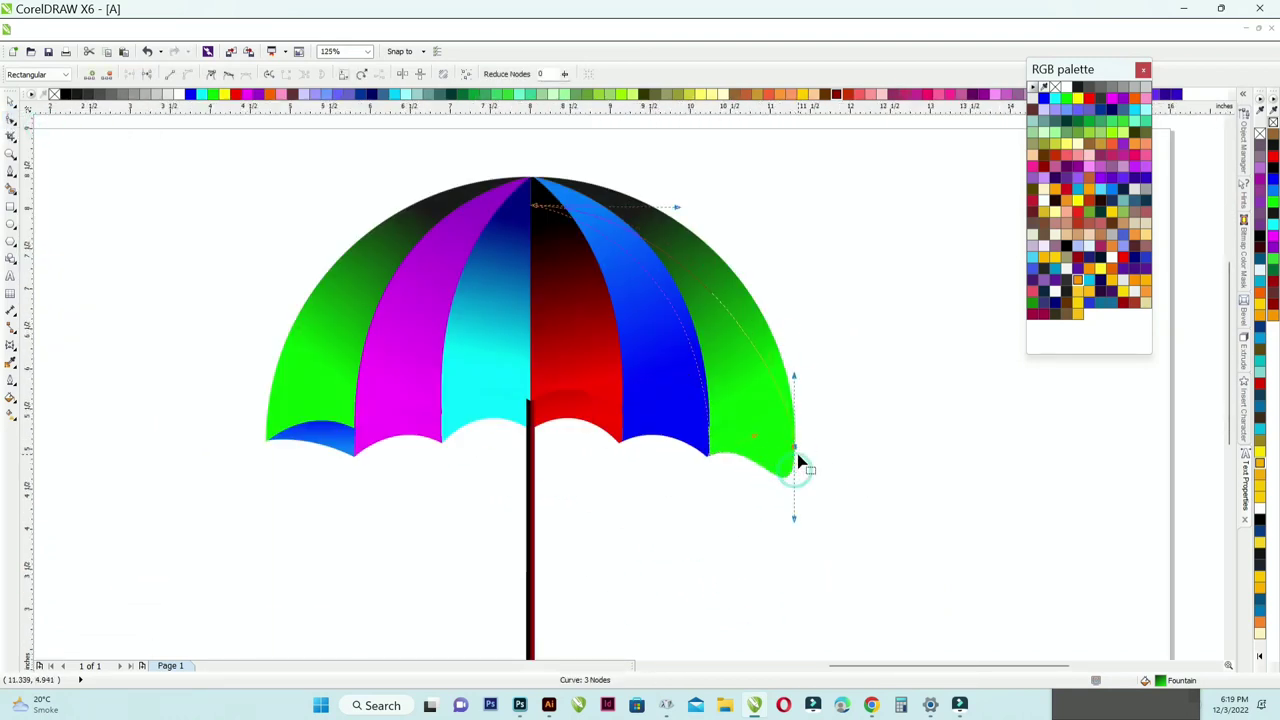
scroll(795, 470, "up", 4)
left_click_drag(837, 478, 837, 478)
mouse_move(769, 529)
left_mouse_down()
mouse_move(771, 441)
mouse_move(766, 544)
mouse_move(775, 508)
left_mouse_up()
scroll(775, 508, "down", 2)
scroll(748, 445, "up", 1)
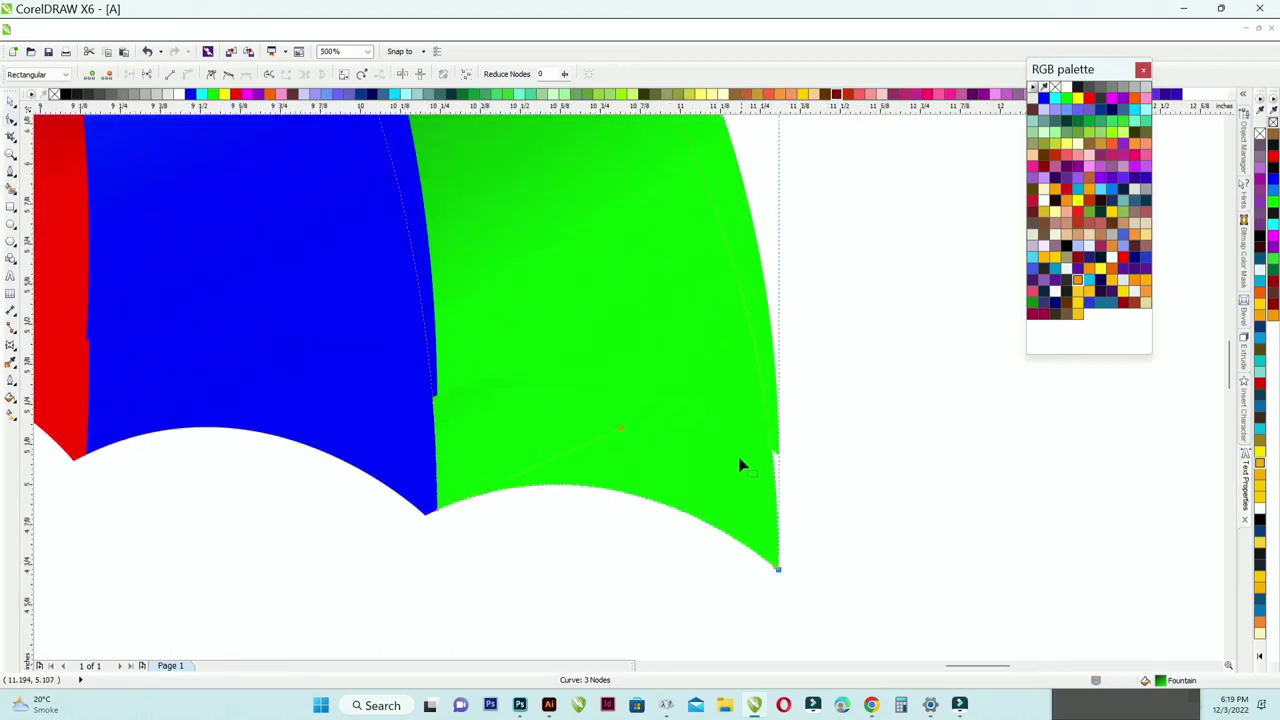
scroll(739, 467, "down", 1)
left_click_drag(760, 230, 761, 205)
key("ctrl+z")
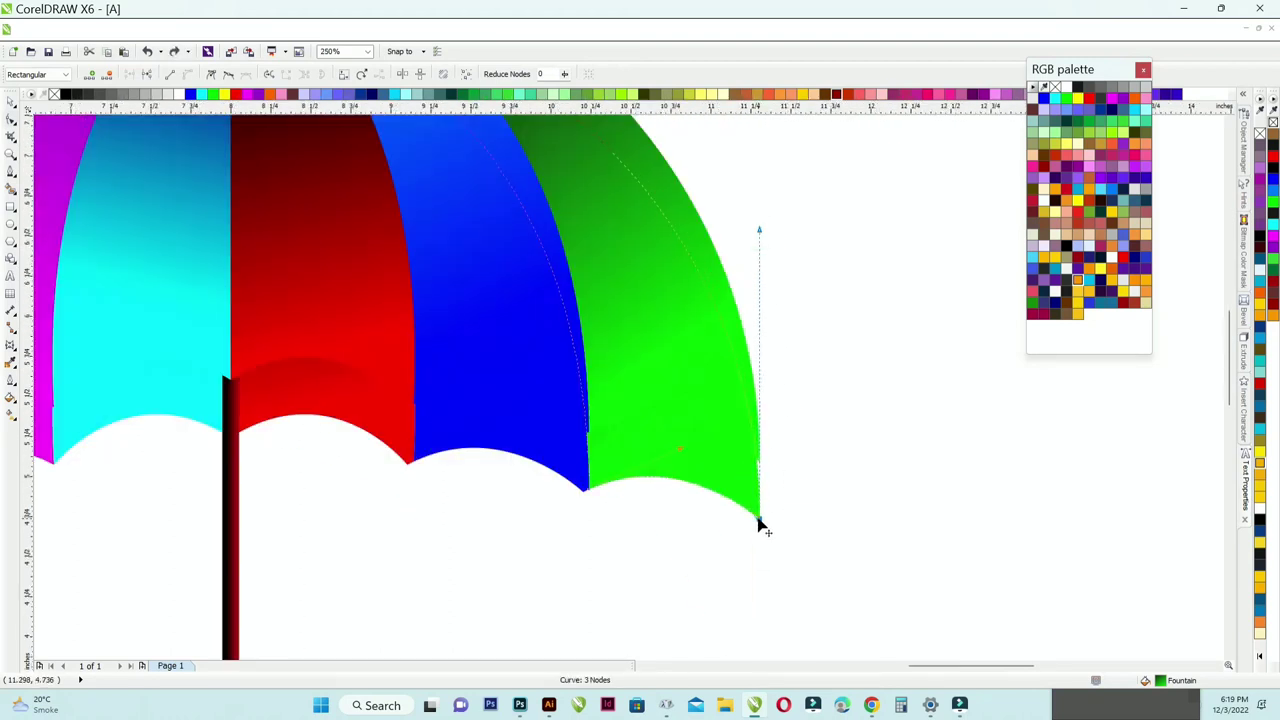
scroll(759, 527, "up", 15)
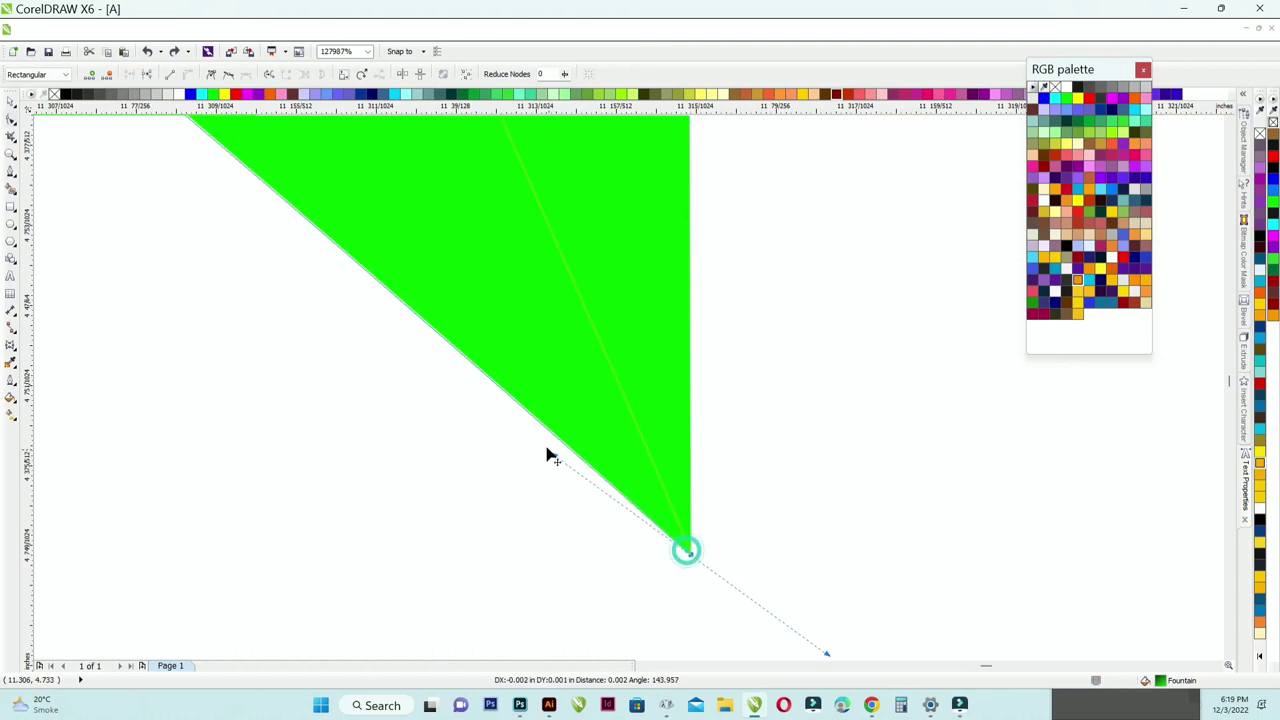
scroll(780, 552, "down", 15)
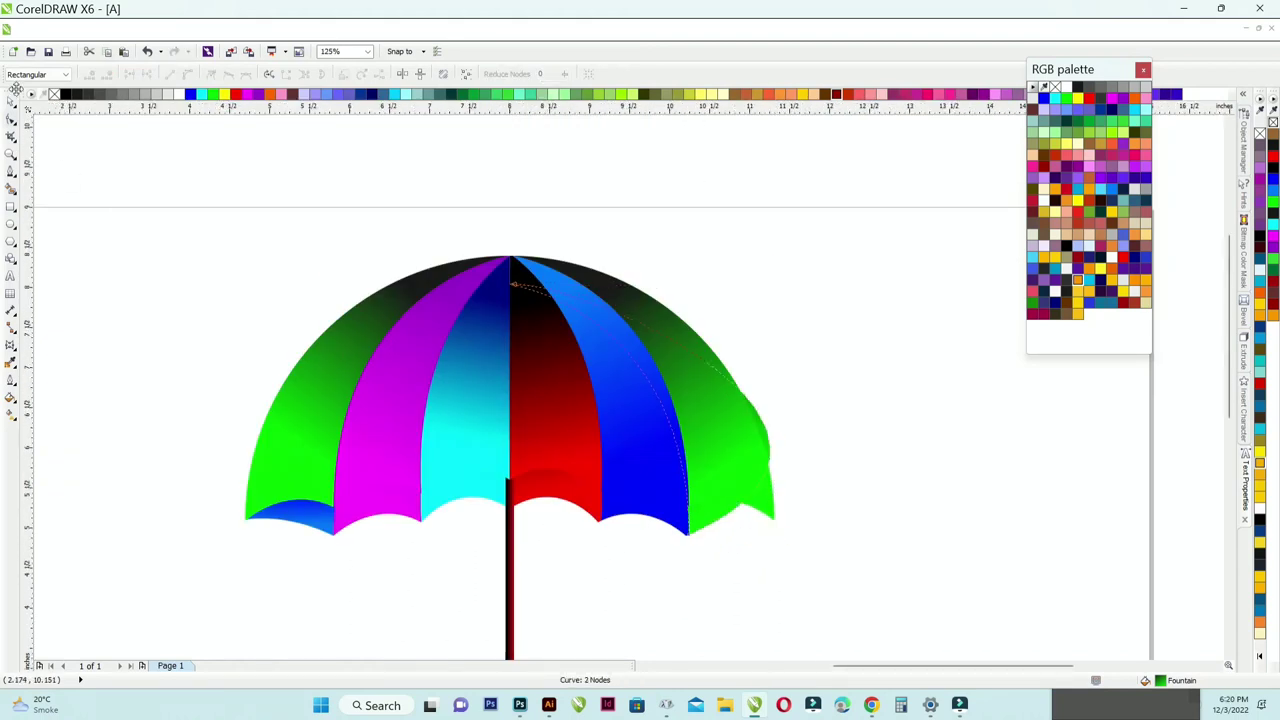
Delete the distorted rightmost green panel and make a horizontally mirrored copy of the leftmost blue rear panel.
left_click(12, 102)
key("Delete")
left_click_drag(312, 523, 611, 533)
right_click(611, 533)
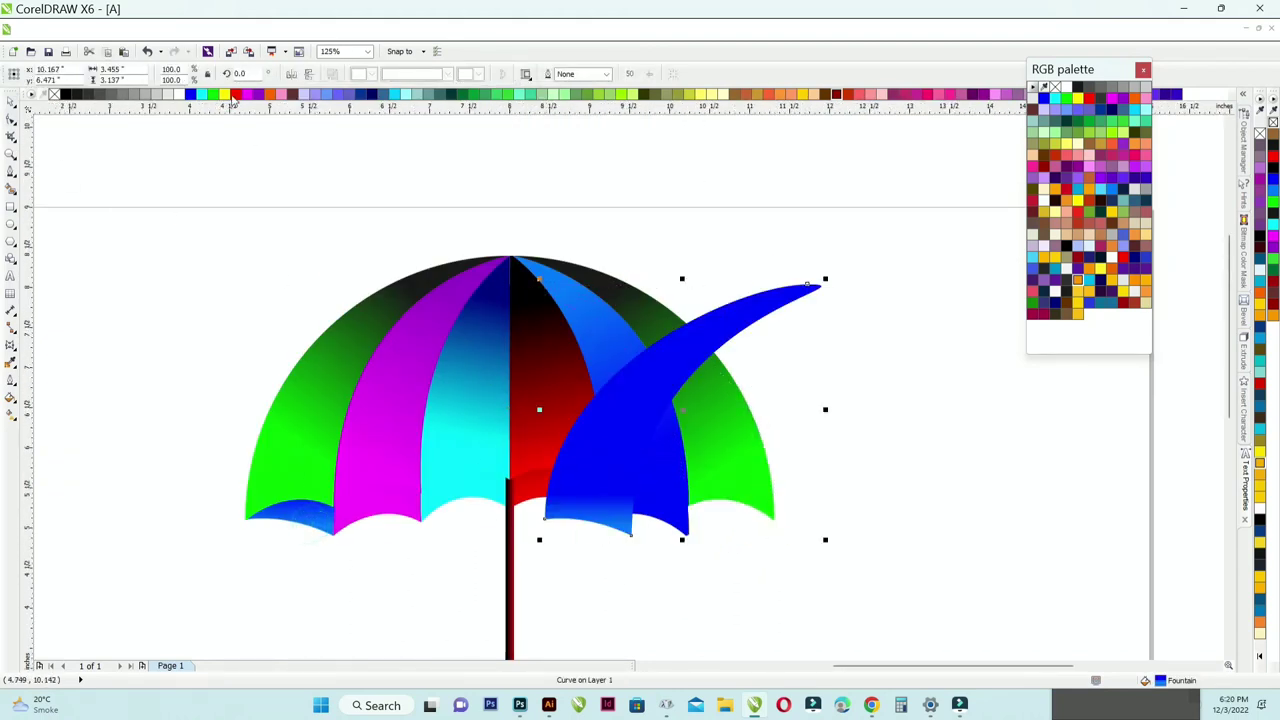
left_click(292, 75)
Align the mirrored blue panel with the right edge of the front green panel and send it to the back.
left_click_drag(770, 490, 552, 490)
left_click(767, 492, "shift")
key("r")
left_click(789, 503)
left_click(764, 500)
key("shift+Page_Down")
left_click(829, 497)
Copy the magenta panel's fill onto the rear panel behind the front blue one.
left_click(670, 517)
key("ctrl+shift+a")
left_click(664, 370)
left_click(371, 391)
left_click(396, 595)
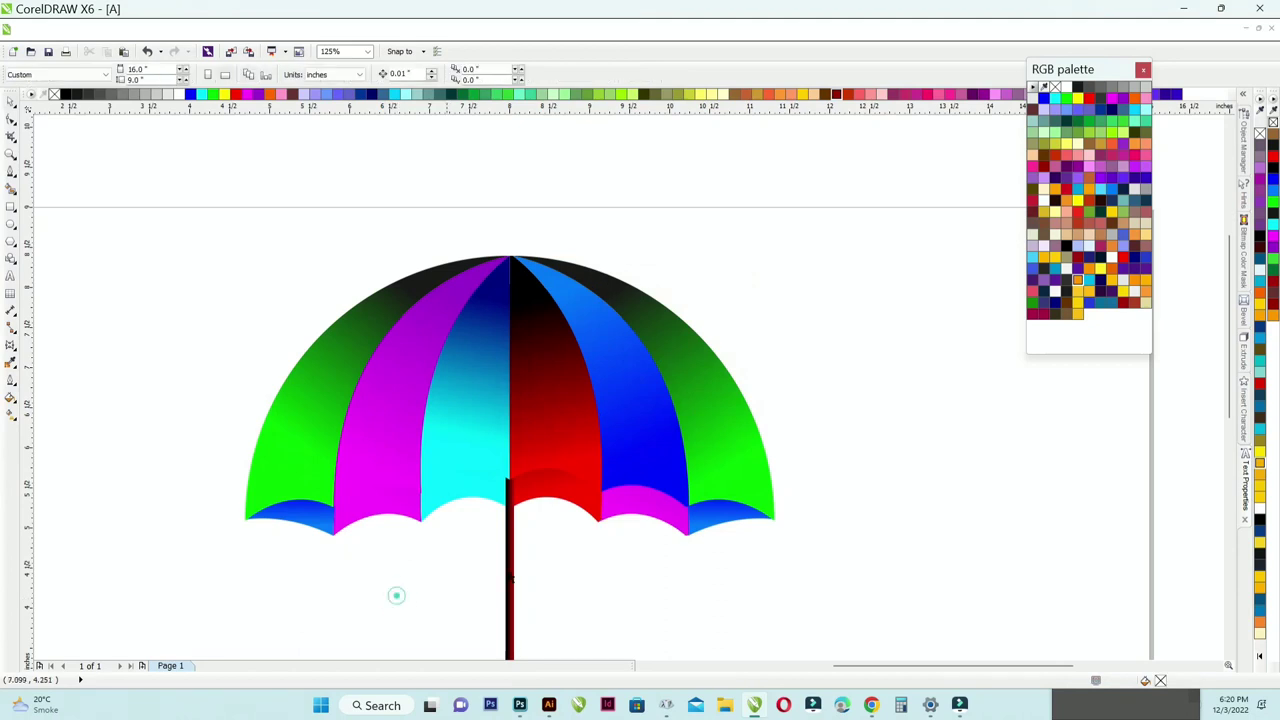
Copy the cyan panel's fill onto the rear panel behind the front red one.
left_click(567, 490)
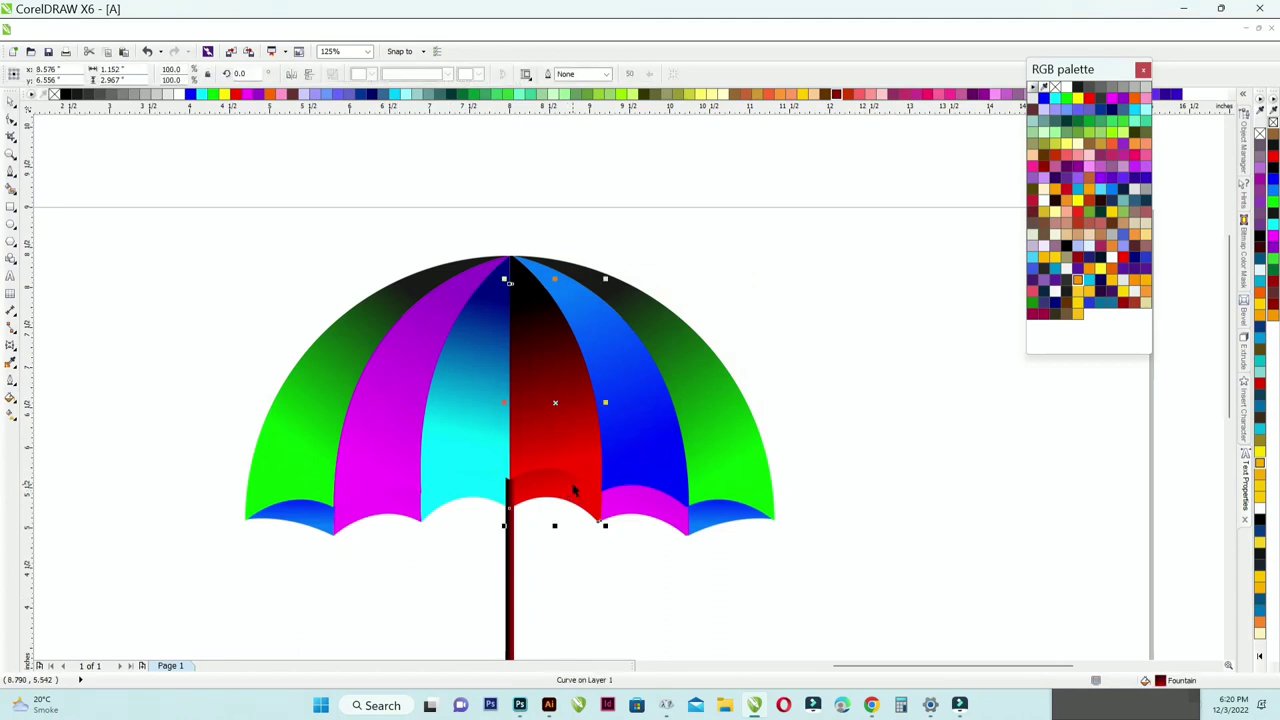
left_click(586, 556)
left_click(574, 501)
key("alt+e")
left_click(461, 425)
left_click(636, 578)
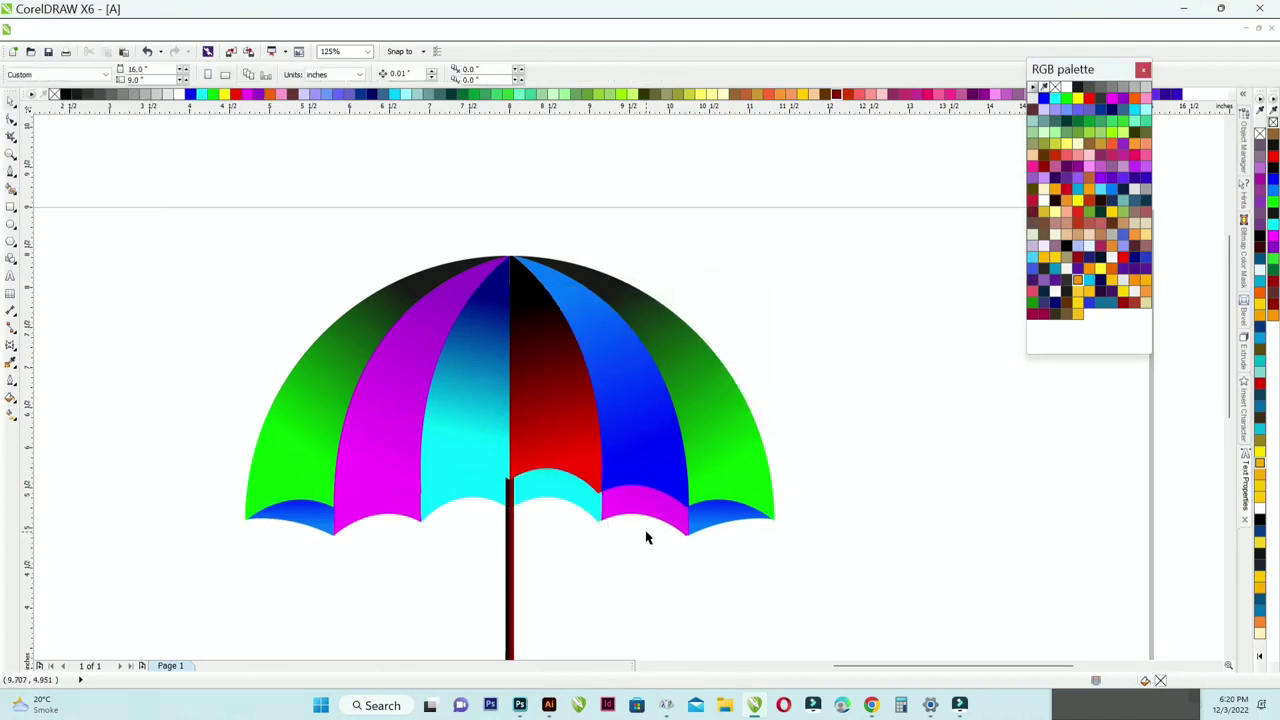
Redraw the gradient on the rear panel behind the front cyan one so it darkens to navy at the scalloped edge.
scroll(543, 509, "down", 1)
scroll(510, 482, "up", 3)
scroll(613, 442, "down", 3)
scroll(609, 453, "up", 1)
left_click(603, 475)
left_click(14, 416)
scroll(655, 453, "up", 2)
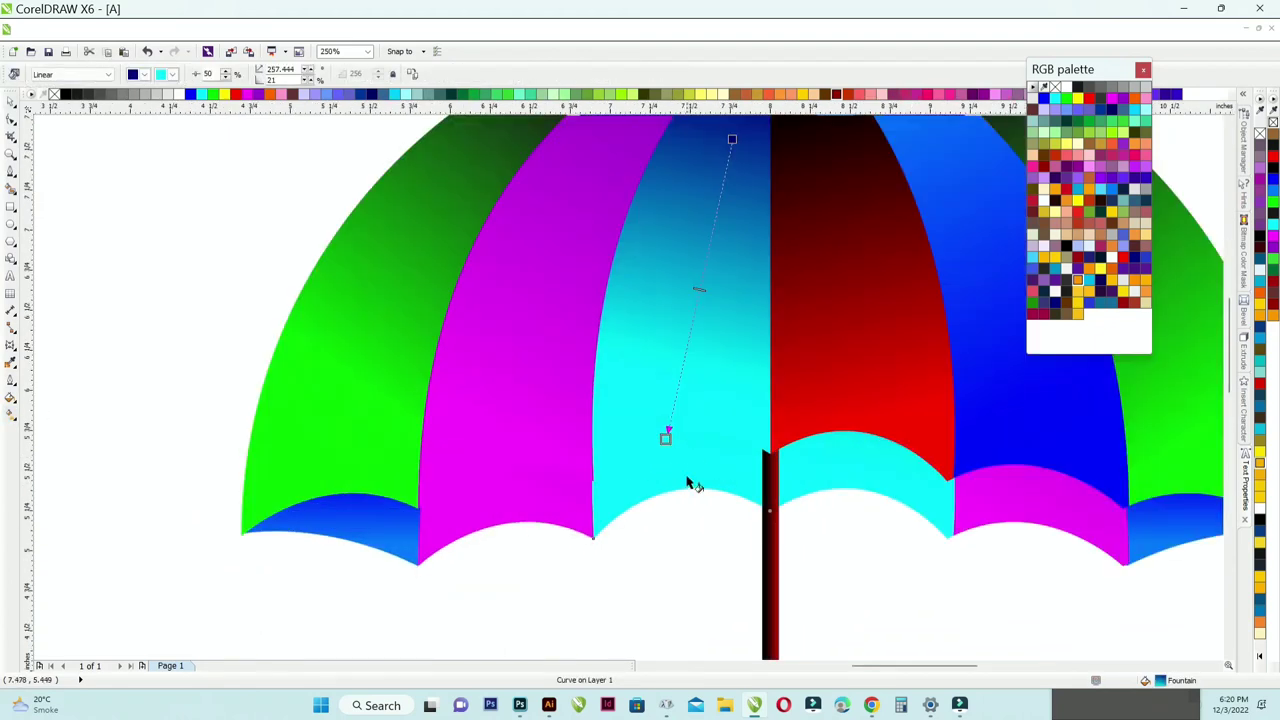
left_click_drag(686, 478, 688, 360)
Redraw the gradients on the rear magenta panel with purple above and the leftmost rear blue panel with light blue above.
left_click_drag(503, 514, 496, 545)
scroll(510, 440, "down", 1)
scroll(502, 452, "up", 1)
left_click_drag(520, 503, 532, 530)
left_click(365, 512)
left_click_drag(371, 491, 369, 544)
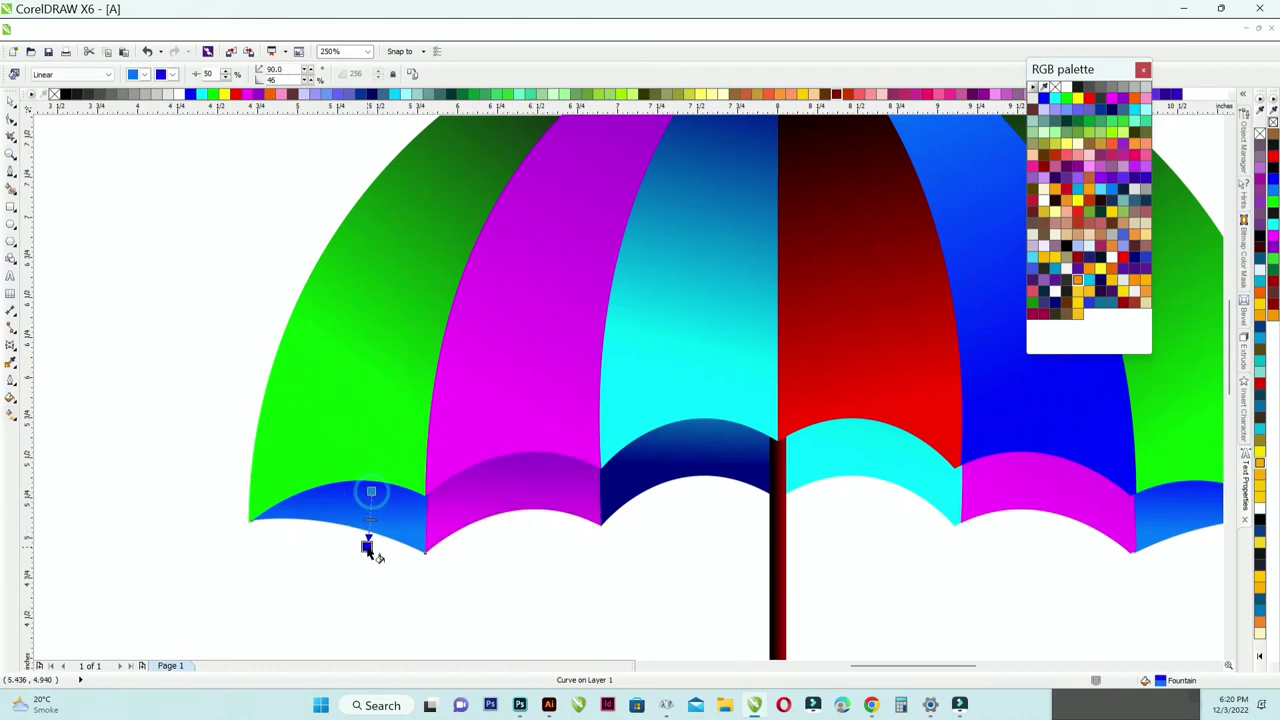
Try to redraw a vertical gradient on the rightmost rear blue panel.
scroll(370, 528, "down", 1)
scroll(777, 505, "up", 1)
left_click_drag(774, 503, 776, 548)
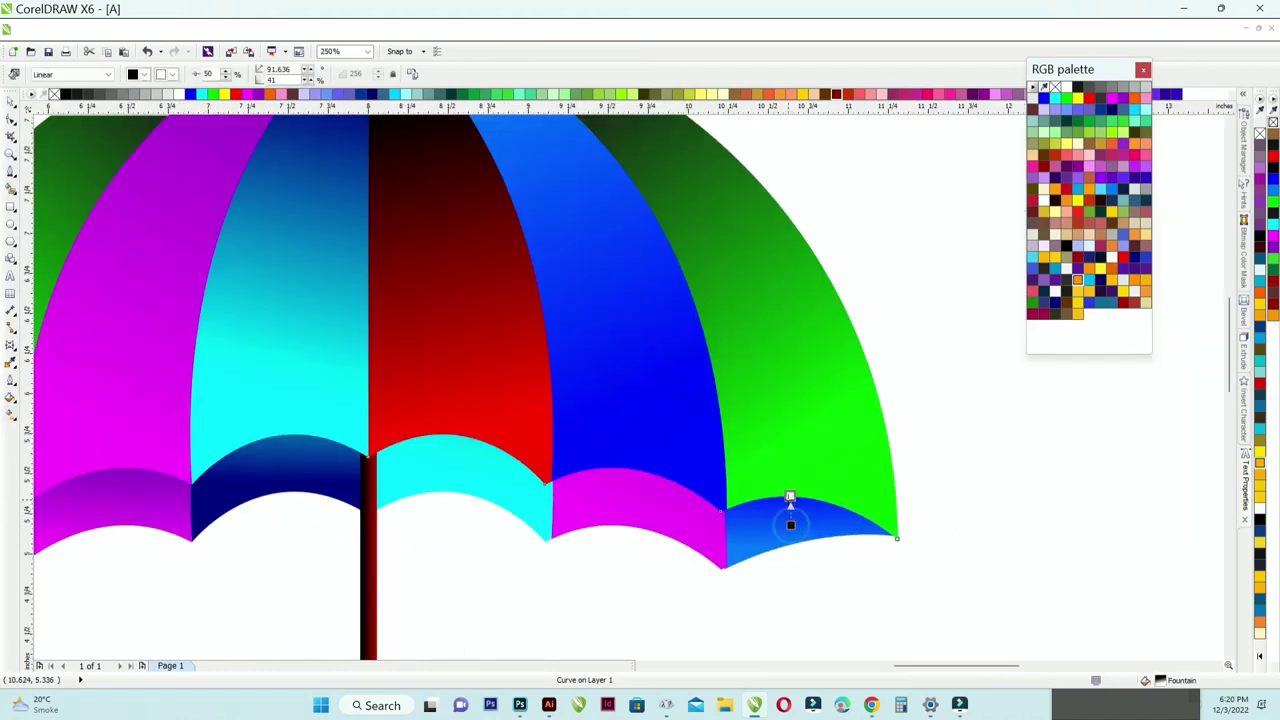
scroll(789, 518, "down", 2)
key("space")
key("F4")
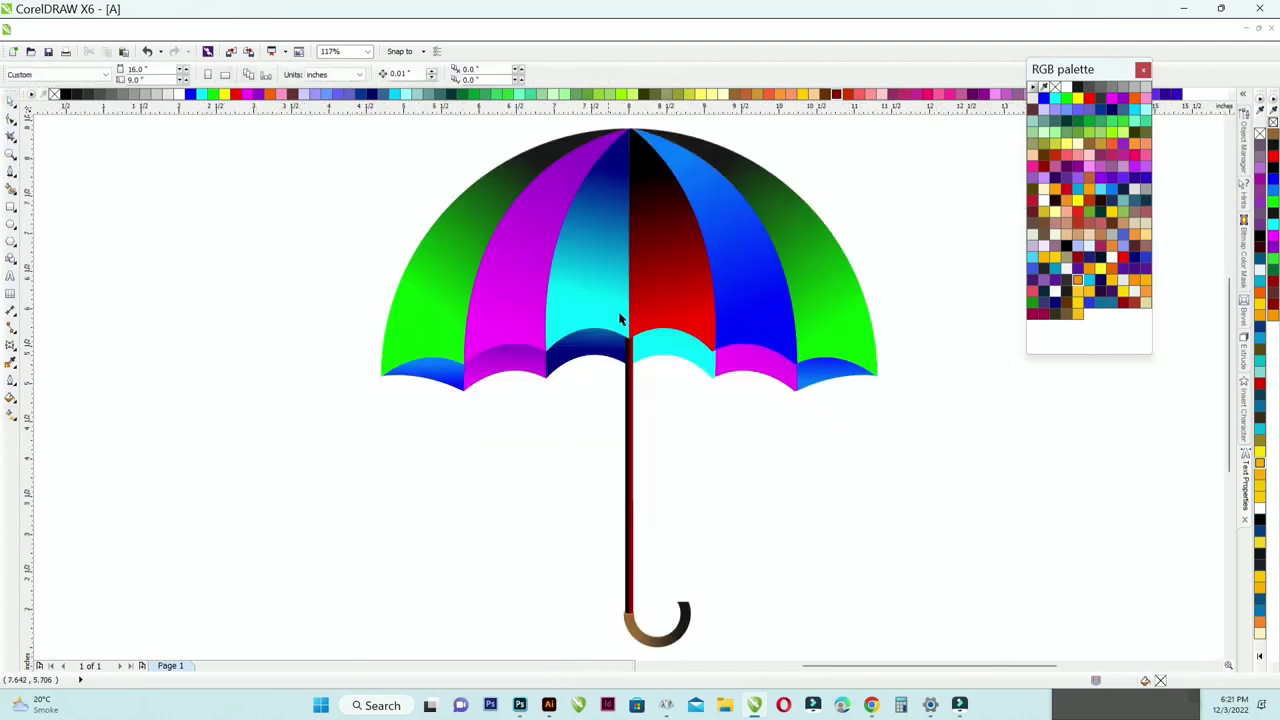
Place a copy of the shaft at vertical position 6.849 in, projecting above the canopy, and send it to the back.
scroll(640, 343, "up", 4)
scroll(605, 396, "down", 2)
left_click(603, 408)
scroll(592, 374, "down", 1)
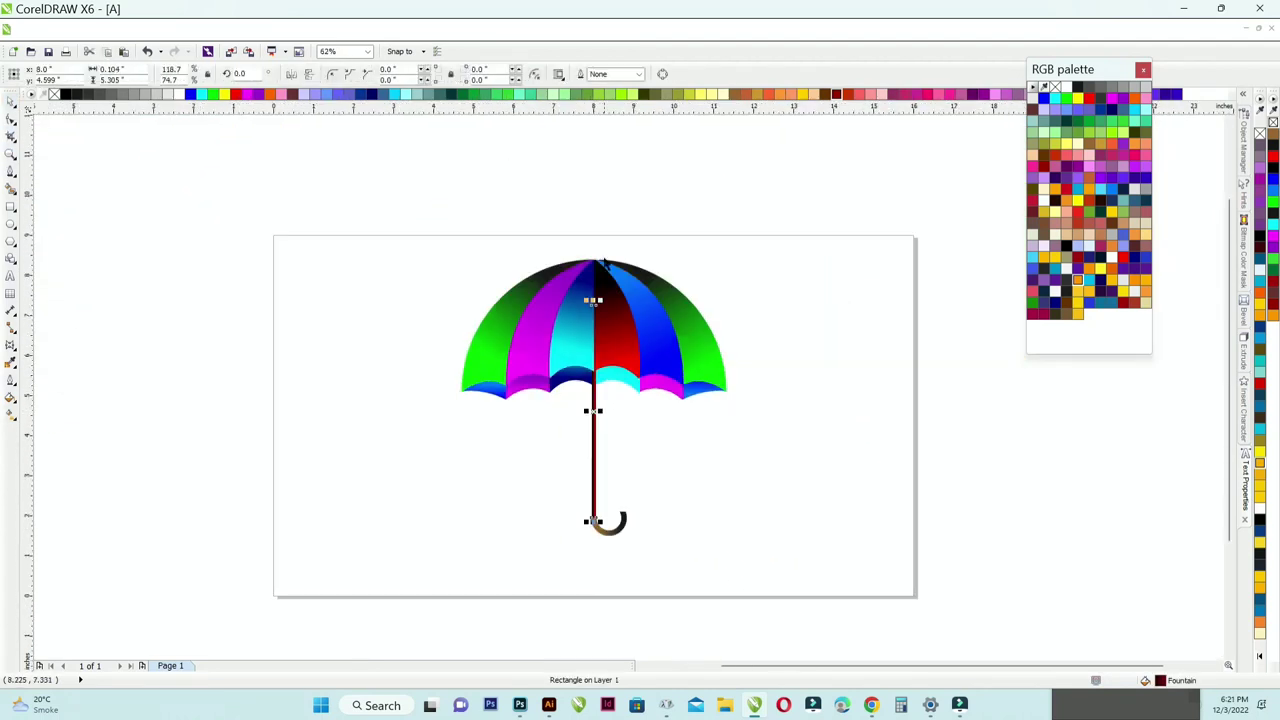
scroll(598, 252, "up", 1)
left_click_drag(597, 527, 600, 345)
scroll(588, 257, "up", 2)
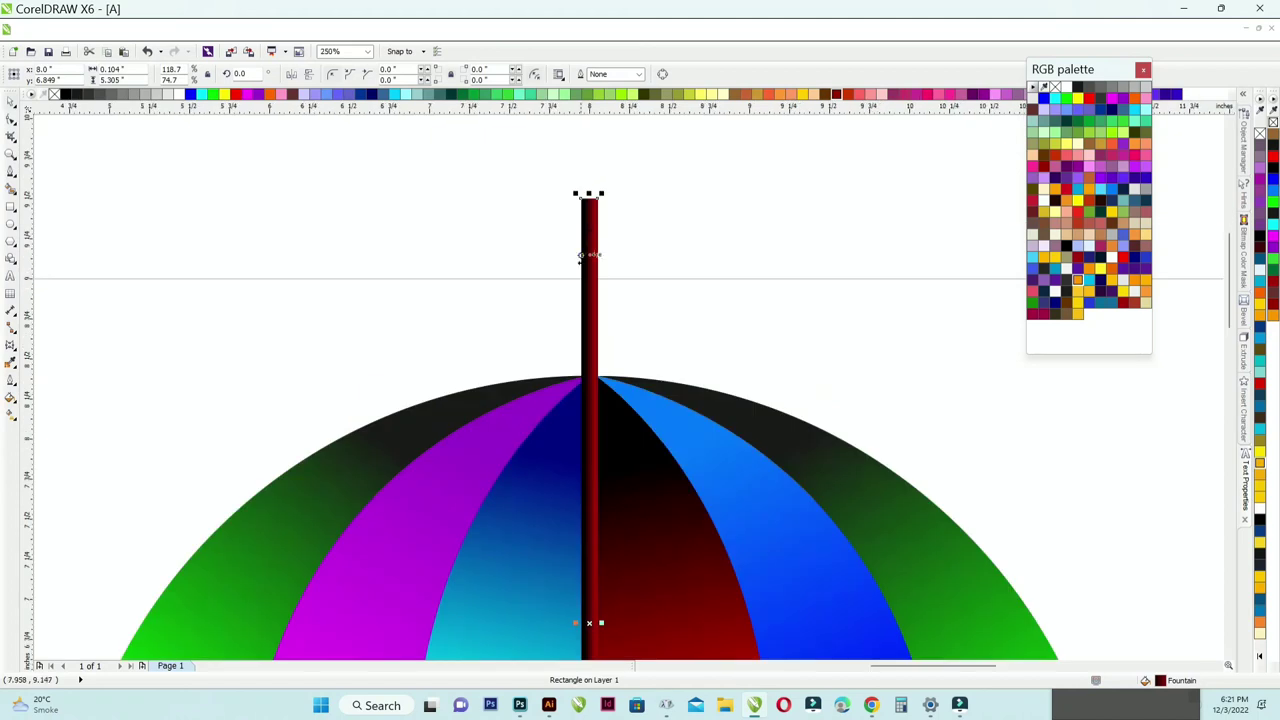
left_click(10, 121)
scroll(572, 203, "up", 1)
scroll(557, 223, "down", 1)
left_click(10, 102)
key("shift+Page_Down")
Lower the top end of the shaft copy so only a short piece sticks out above the canopy.
scroll(502, 275, "down", 1)
scroll(548, 254, "up", 2)
left_click_drag(518, 262, 518, 469)
Convert the shaft copy to curves and bring its top corner nodes together into a point.
left_click(10, 120)
scroll(513, 409, "up", 1)
key("ctrl+q")
left_click_drag(483, 416, 518, 416)
scroll(549, 370, "down", 3)
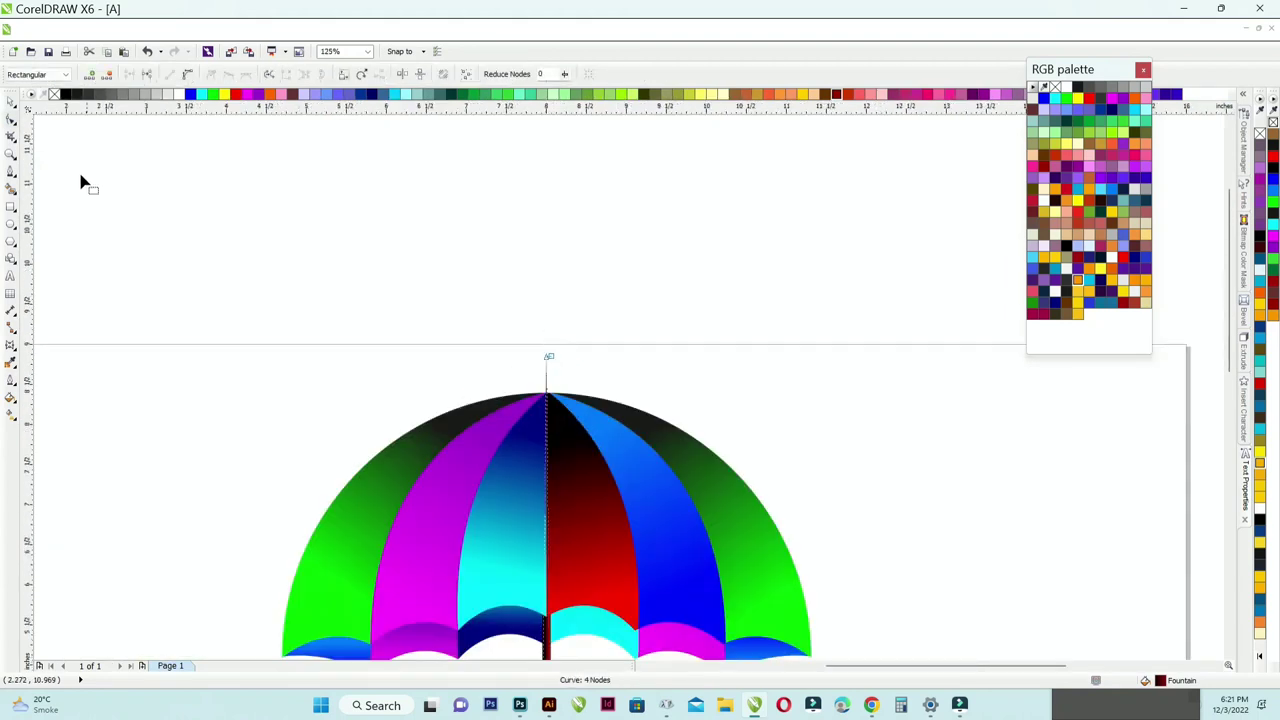
Shorten the pointed piece from below to 0.466 in tall so its base tucks just behind the canopy's top.
left_click(10, 102)
scroll(559, 333, "down", 2)
scroll(558, 336, "up", 2)
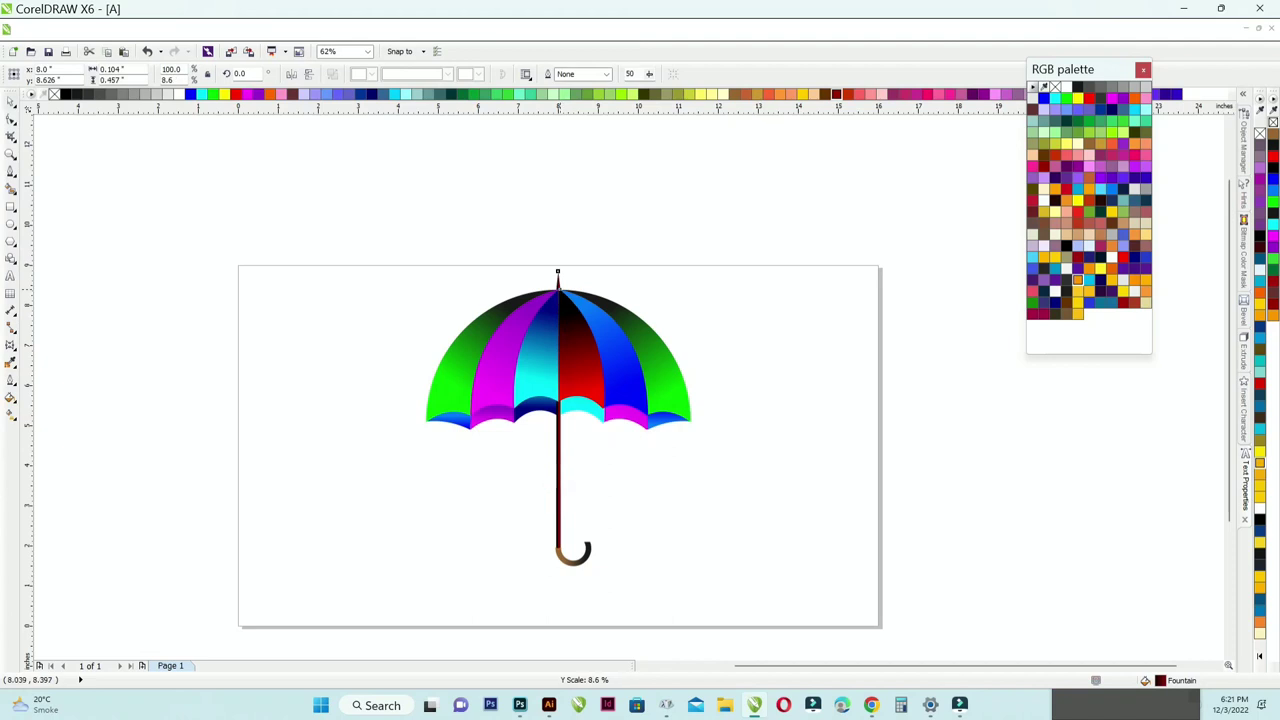
scroll(530, 348, "up", 8)
left_click_drag(495, 364, 497, 377)
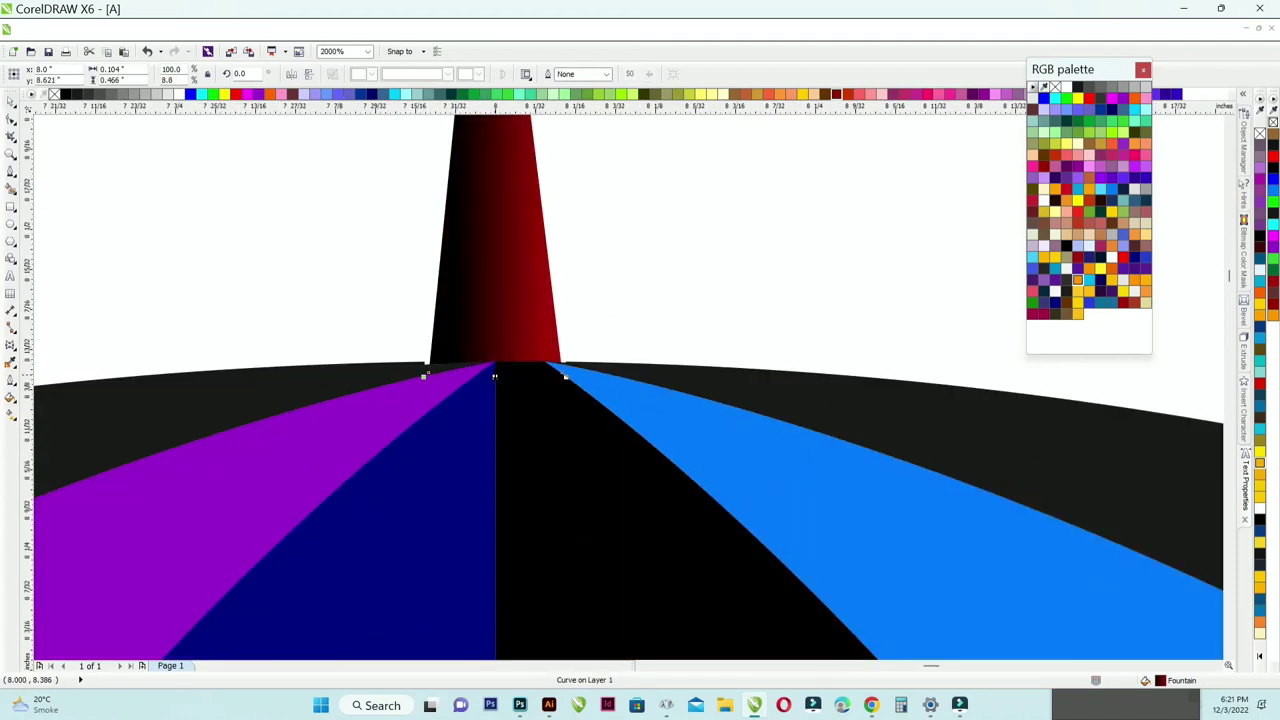
left_click(739, 257)
key("F4")
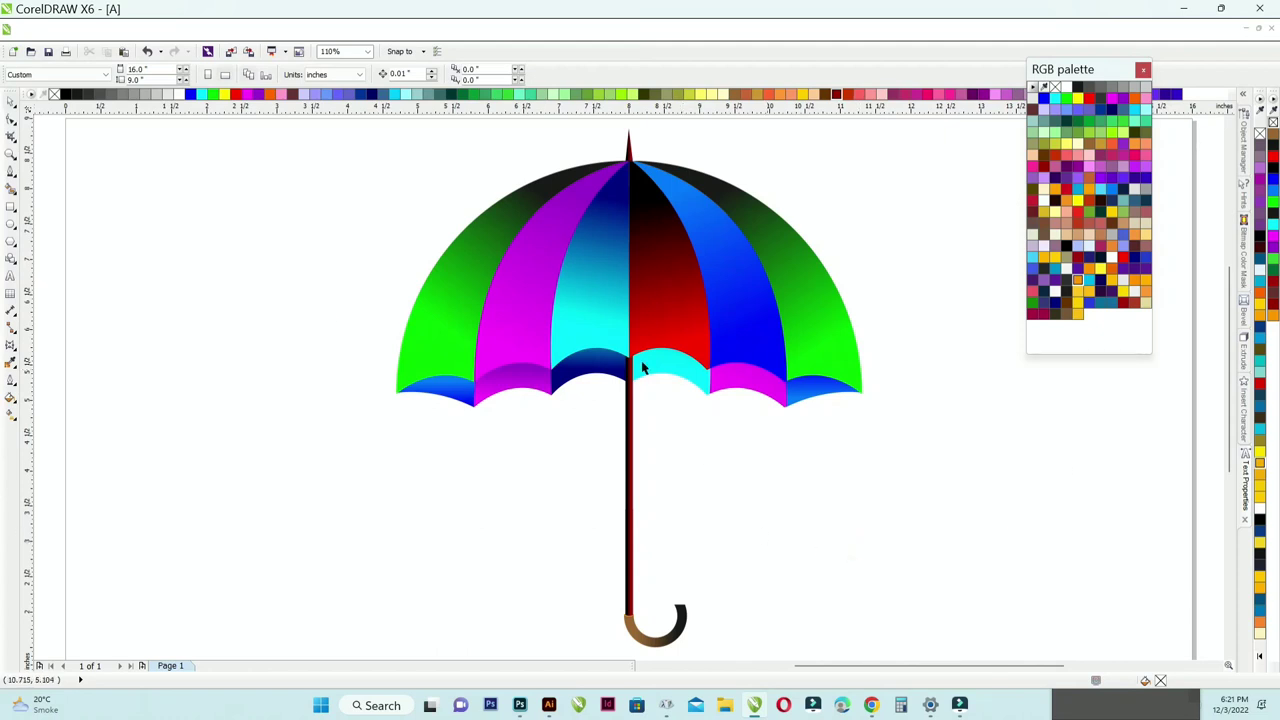
Add a page-sized 16 by 9 in background rectangle with a radial gradient fill.
scroll(328, 309, "down", 1)
double_click(10, 207)
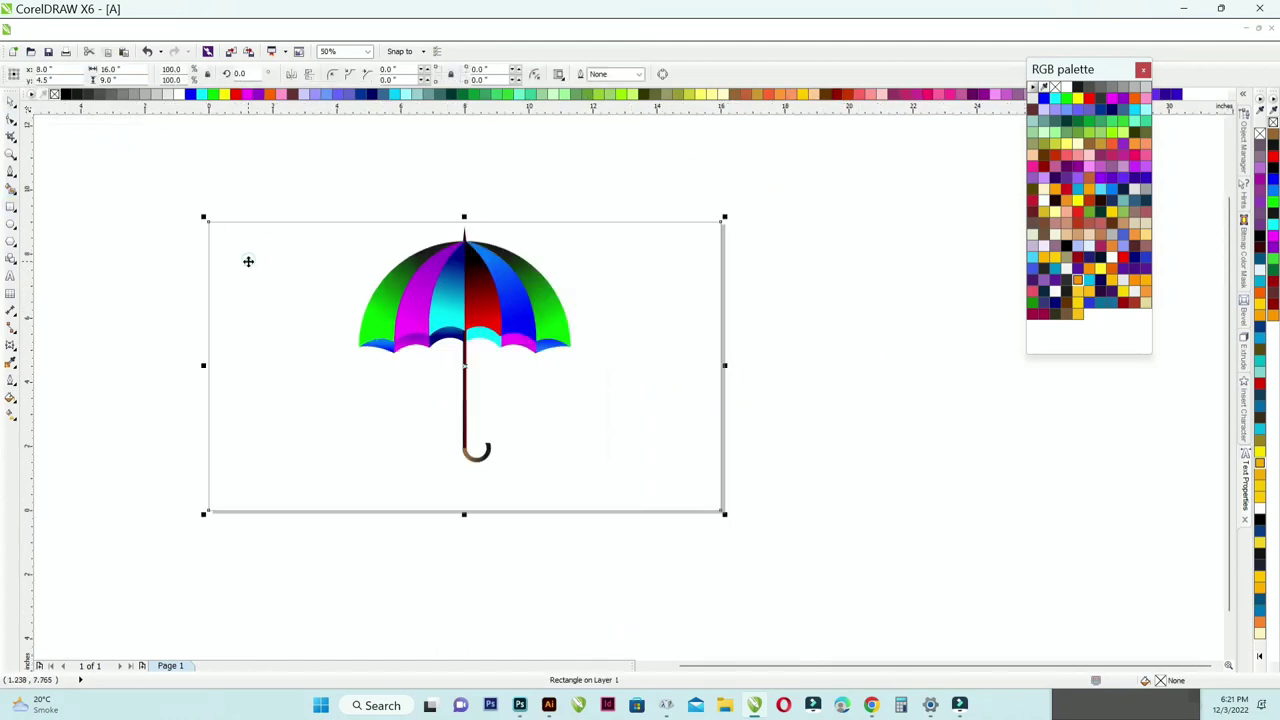
scroll(249, 260, "up", 2)
key("g")
left_click(65, 74)
left_click(55, 111)
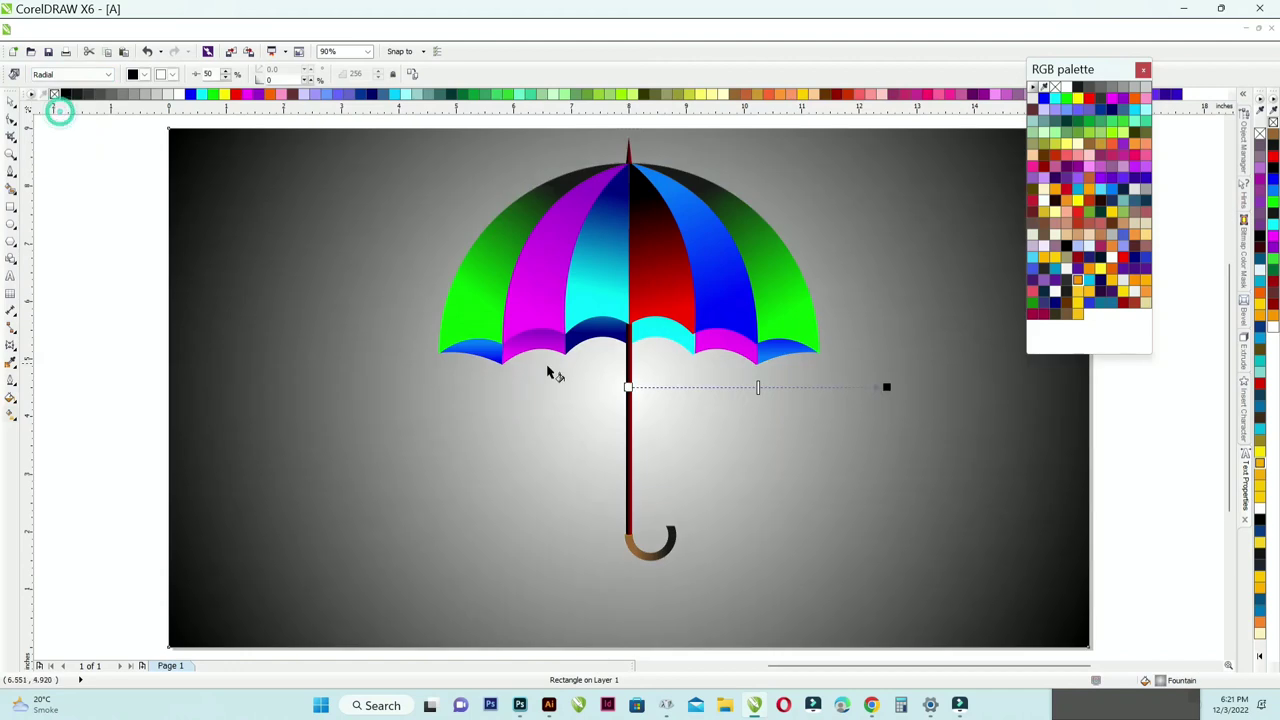
Set the background gradient's outer colour to golden yellow, keeping the centre white.
scroll(551, 371, "down", 2)
left_click(806, 384)
left_click(1080, 312)
left_click(1082, 309)
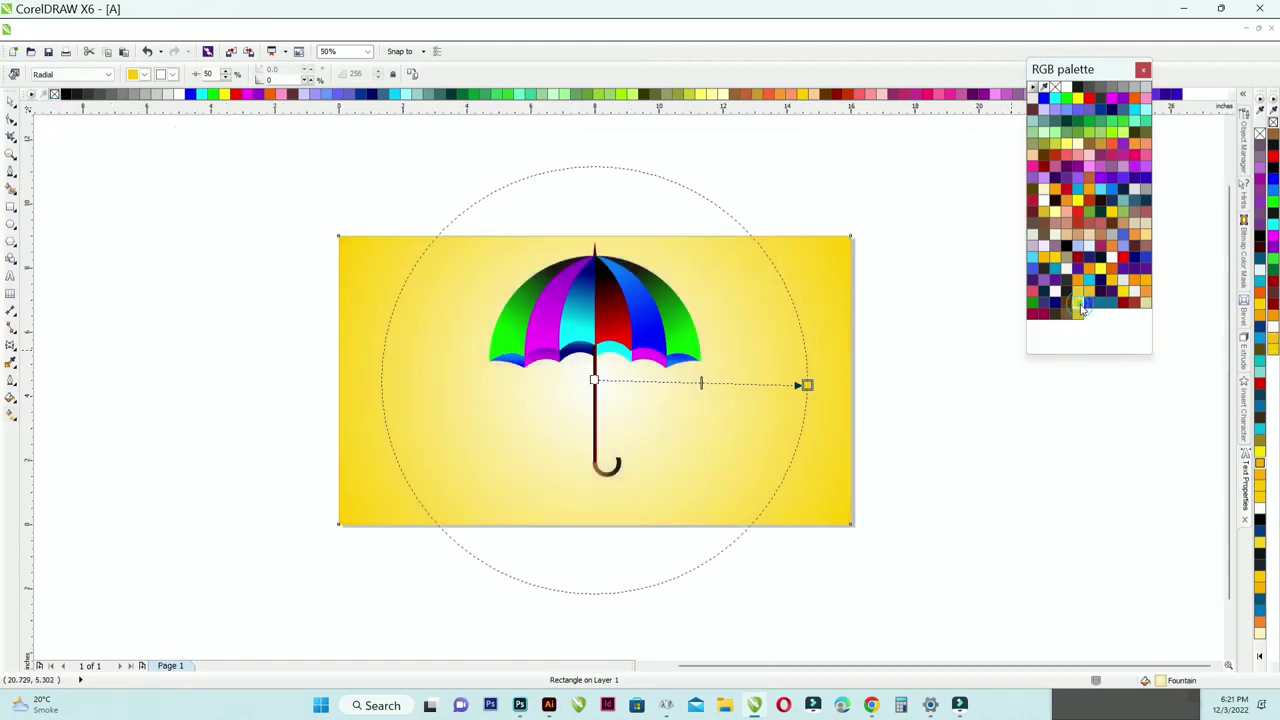
left_click(1082, 311)
Group all the umbrella parts and scale them up to 113%, about 7.477 by 8.312 in, centred on the page.
key("space")
left_click_drag(423, 174, 749, 549)
scroll(700, 212, "up", 1)
left_click_drag(703, 266, 732, 236)
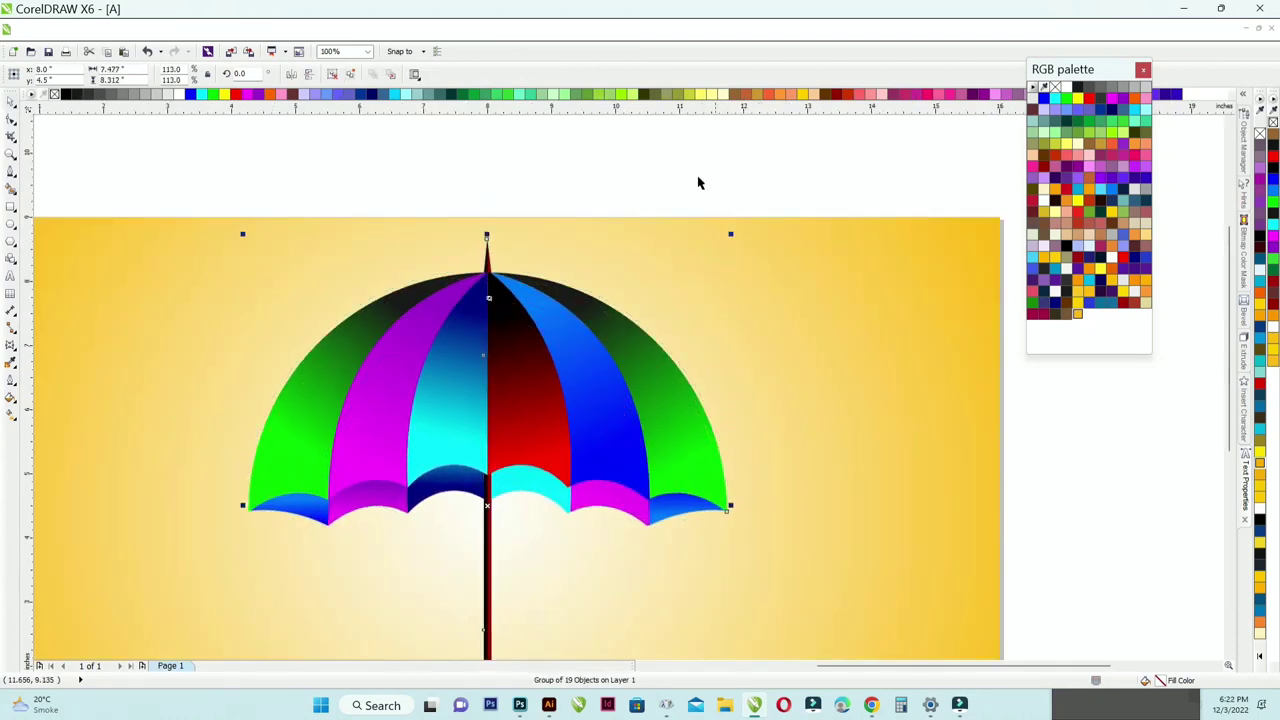